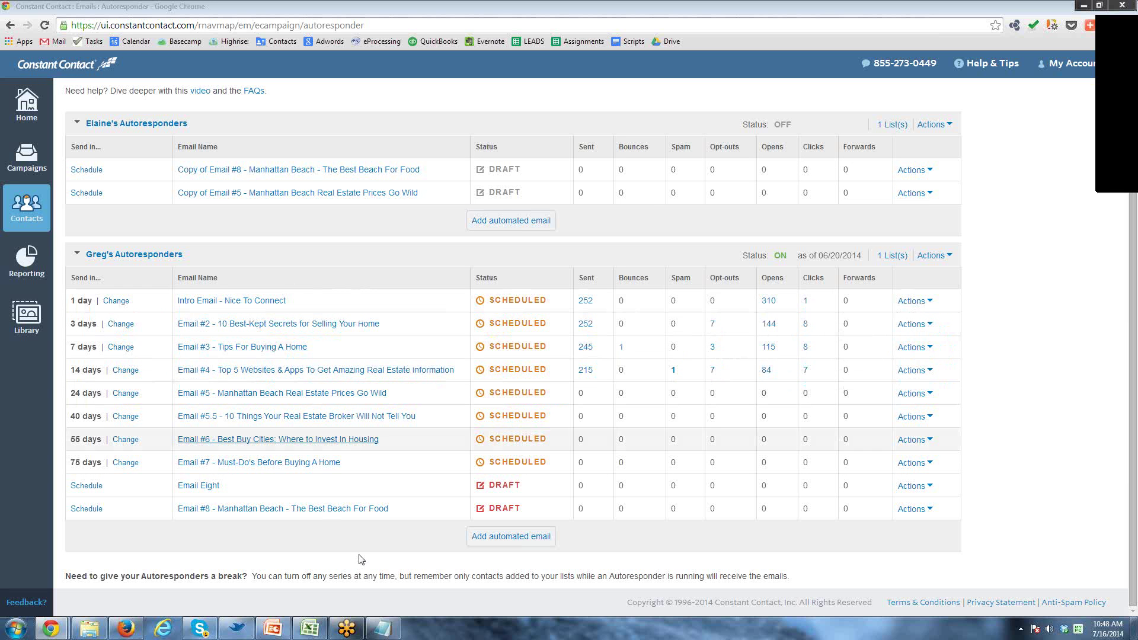
Switch to the PowerPoint presentation and display the first slide with the sales funnel diagram.
{"action": "left_click", "coordinate": [274, 631]}
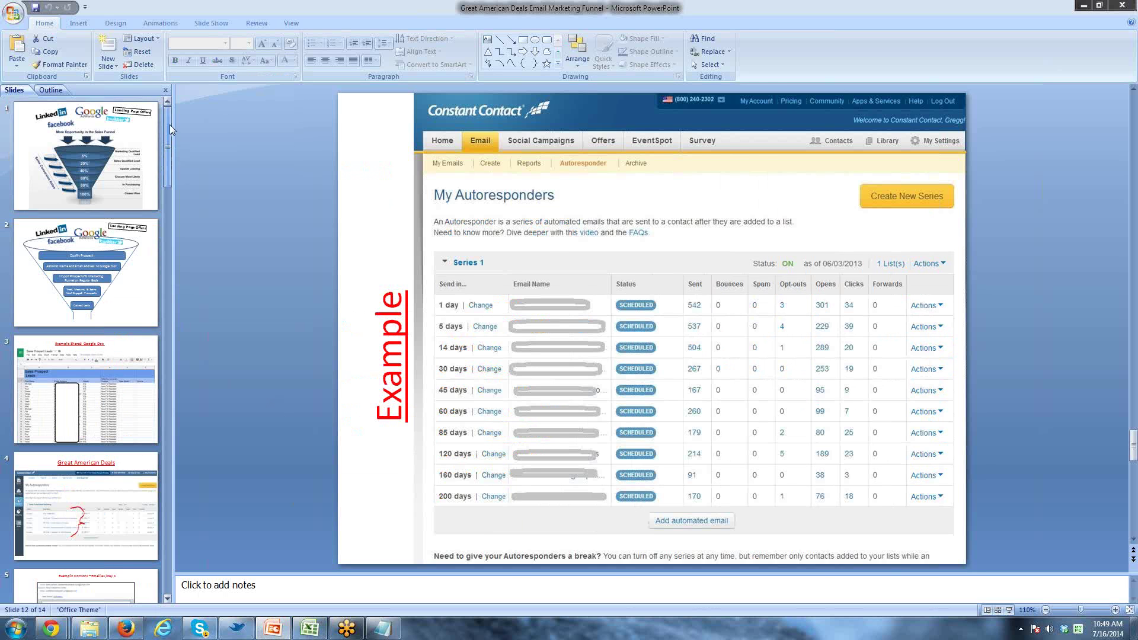
{"action": "left_click", "coordinate": [95, 153]}
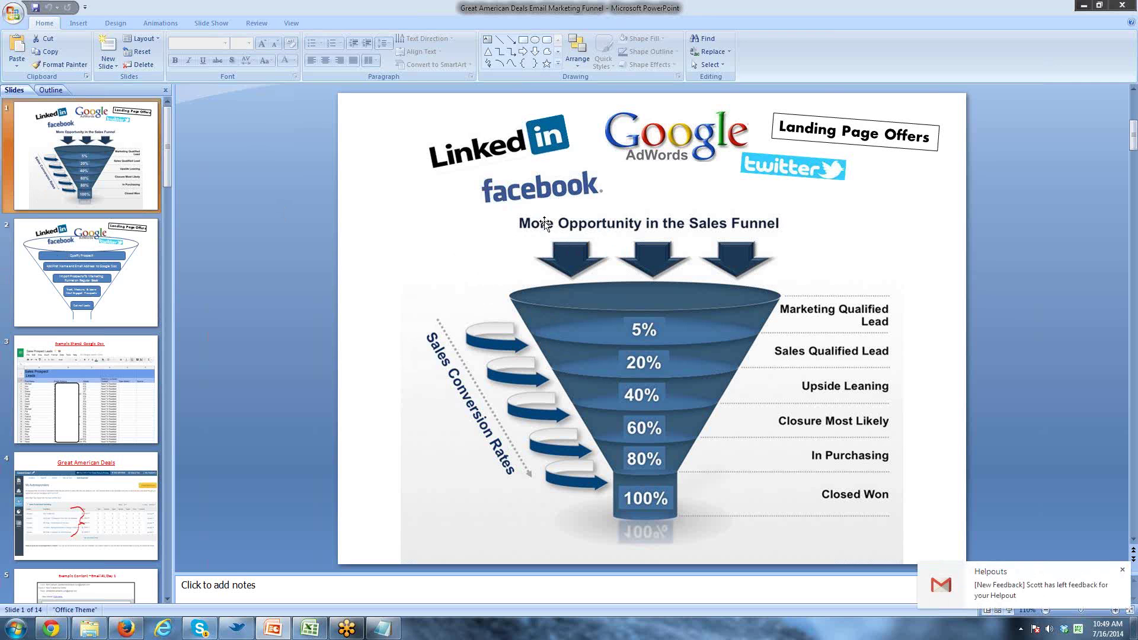
Switch to the browser and open the Sales Prospect Leads spreadsheet from the Google Drive files shared with the account, using a new tab.
{"action": "key", "text": "alt+Tab"}
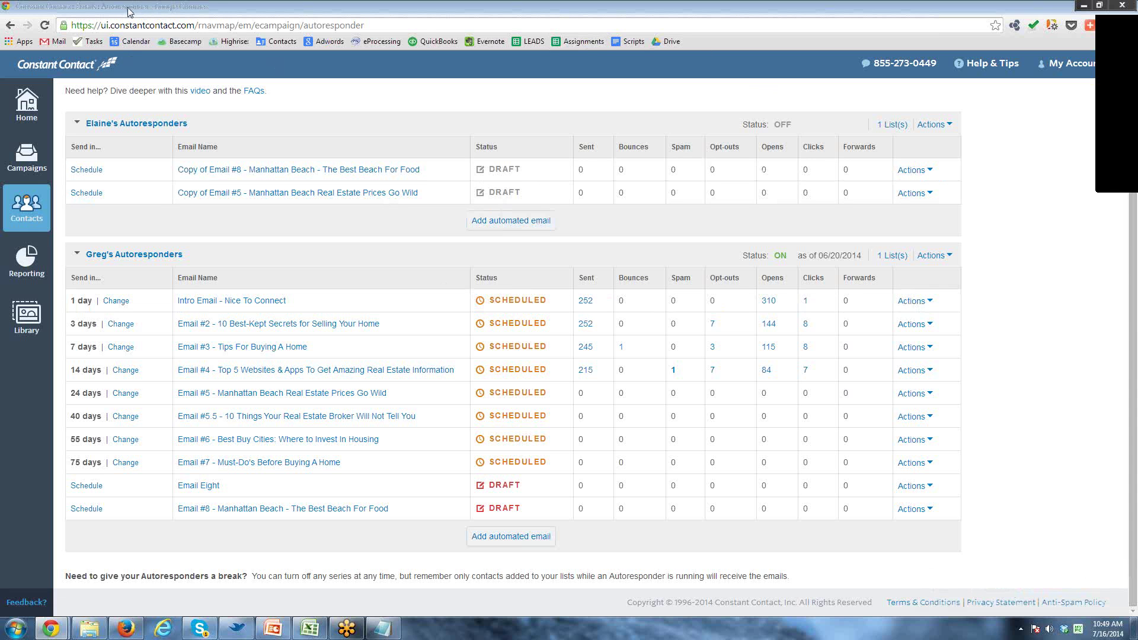
{"action": "key", "text": "ctrl+t"}
{"action": "left_click", "coordinate": [667, 43]}
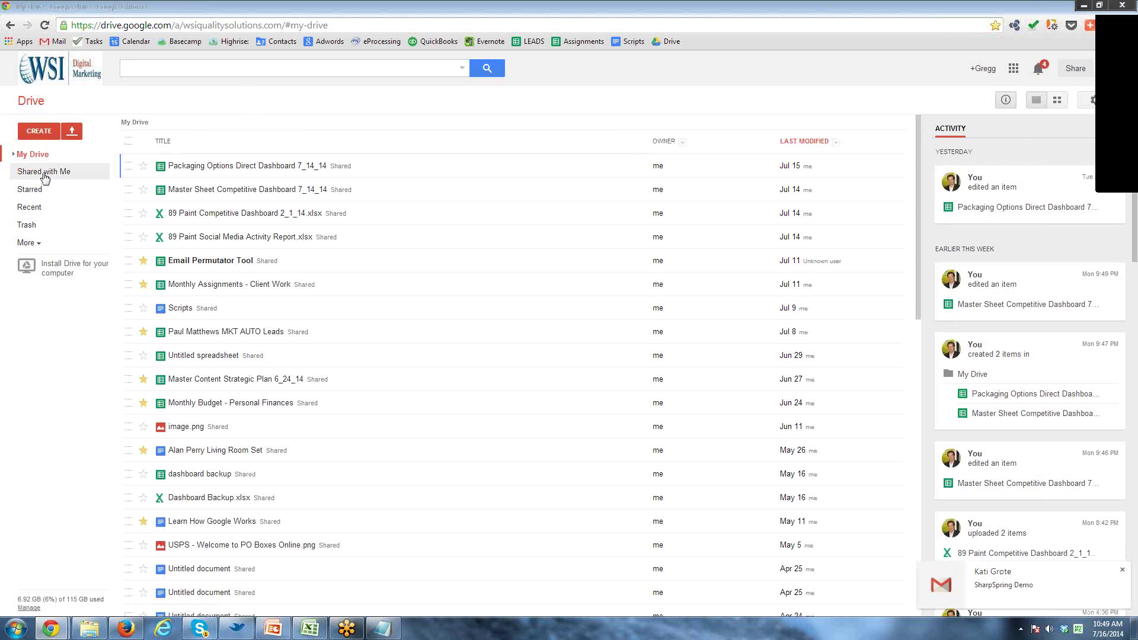
{"action": "left_click", "coordinate": [44, 178]}
{"action": "left_click", "coordinate": [198, 157]}
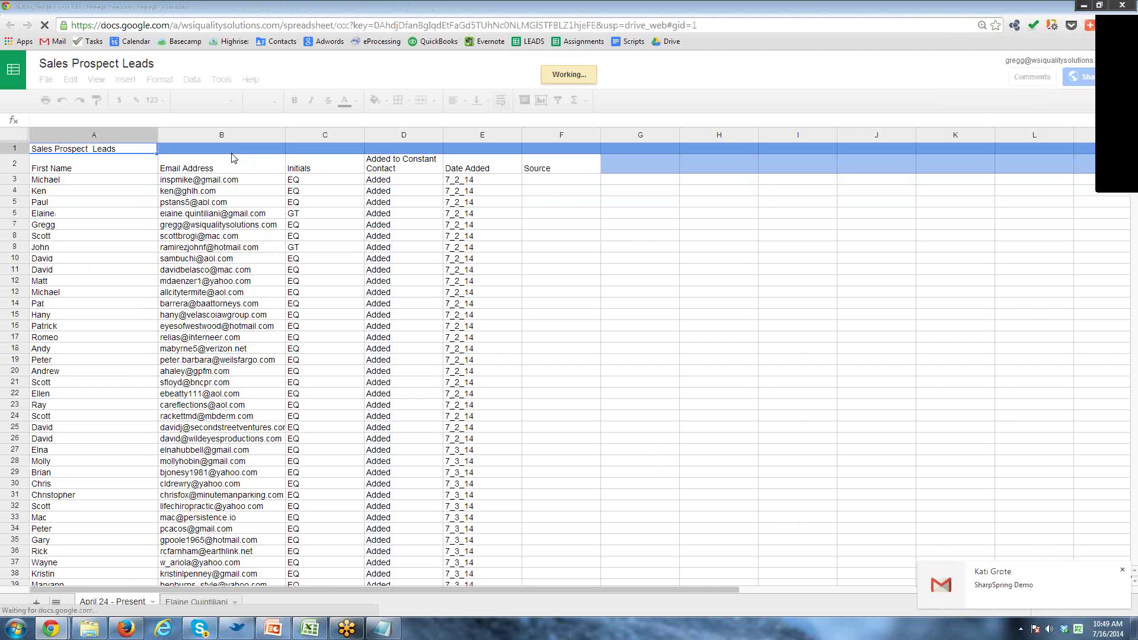
{"action": "left_click", "coordinate": [61, 12]}
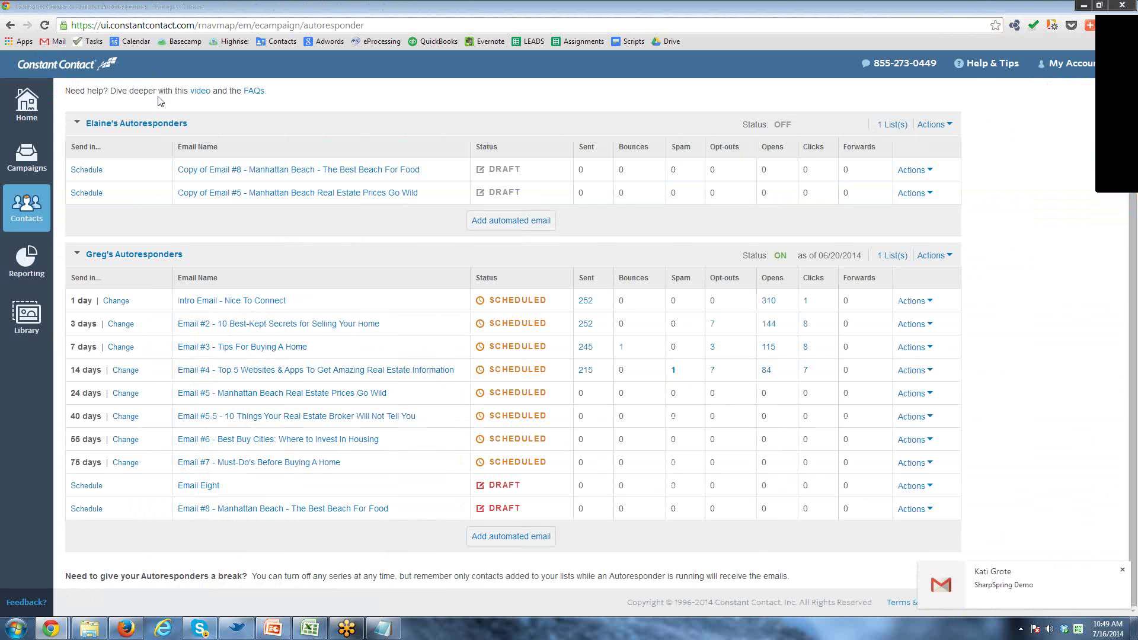
{"action": "left_click", "coordinate": [278, 12]}
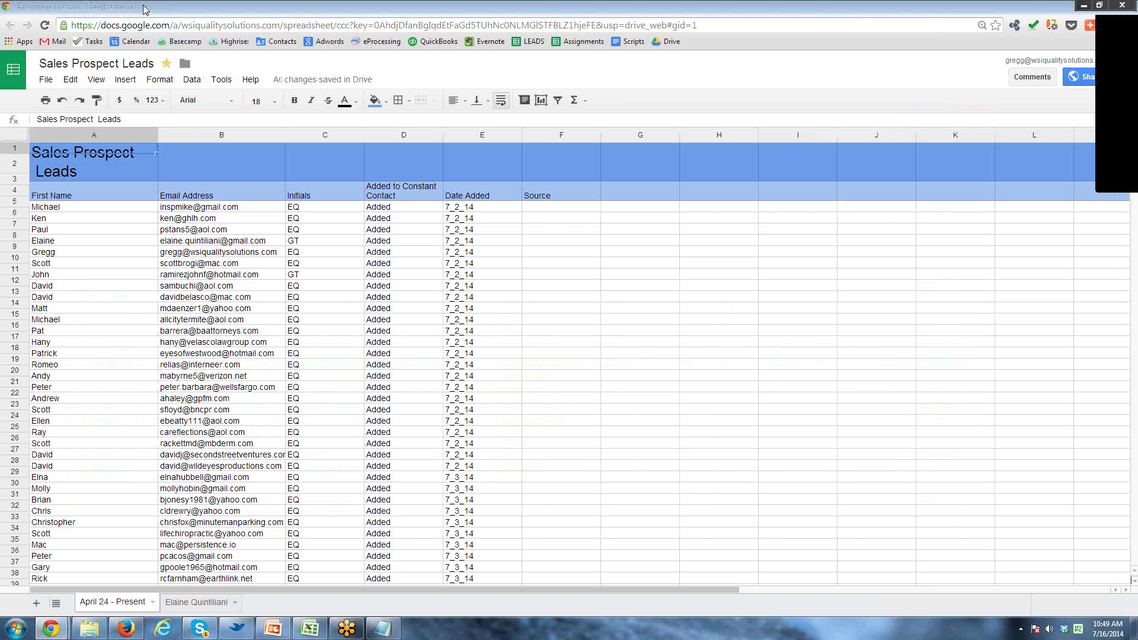
Switch to PowerPoint and show the Example Shared Google Doc slide and the Great American Deals autoresponder slide.
{"action": "key", "text": "alt+Tab"}
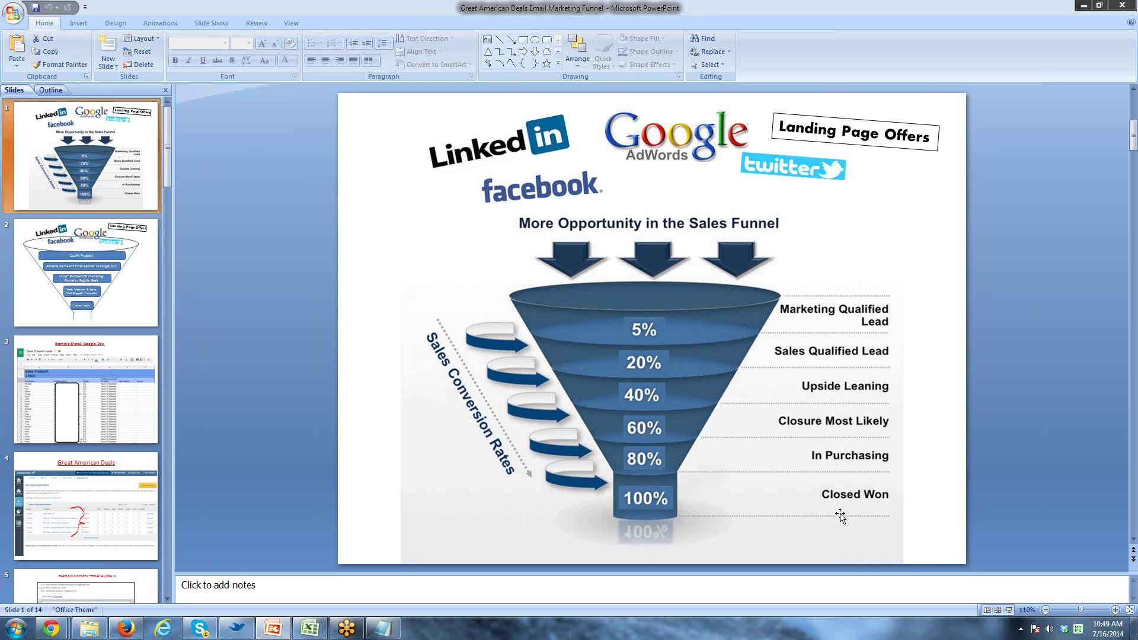
{"action": "left_click", "coordinate": [120, 360]}
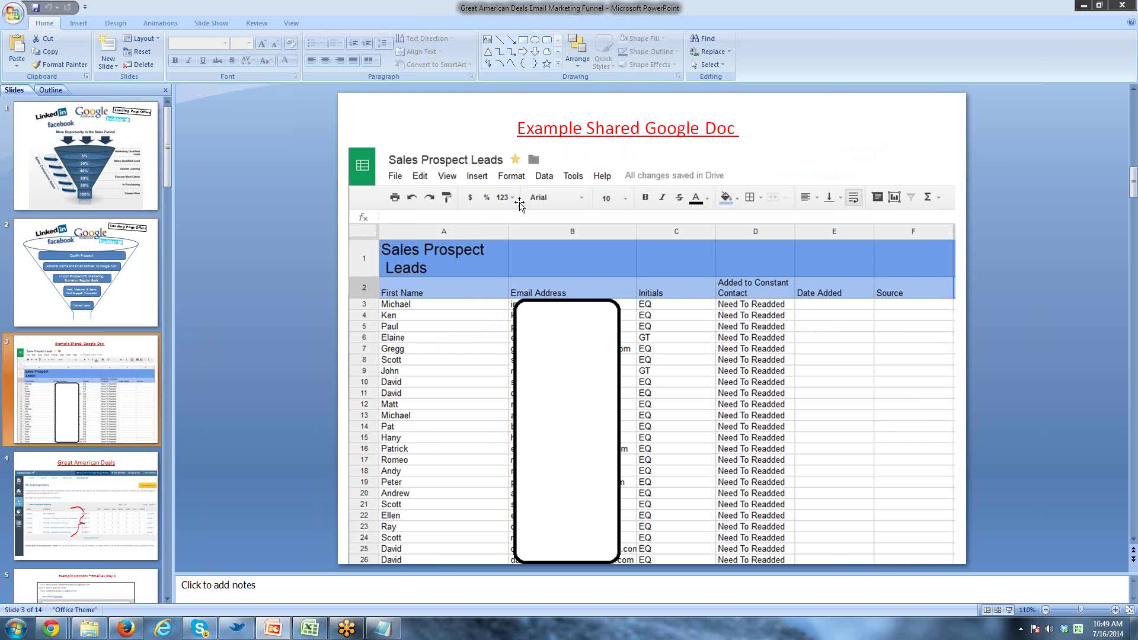
{"action": "key", "text": "alt+Tab"}
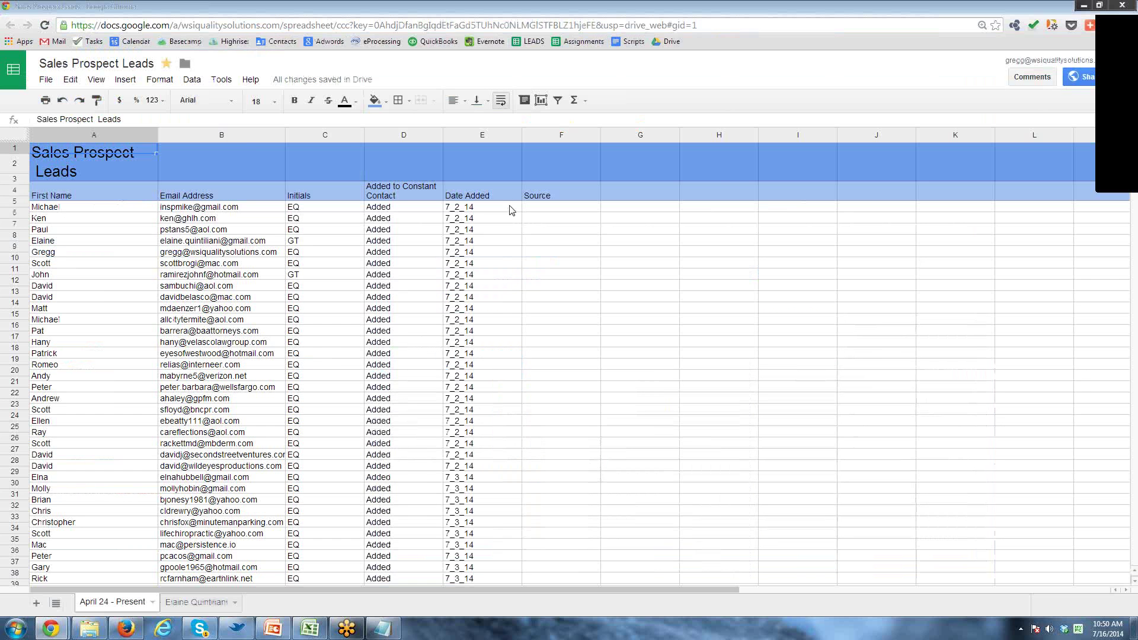
{"action": "key", "text": "alt+Tab"}
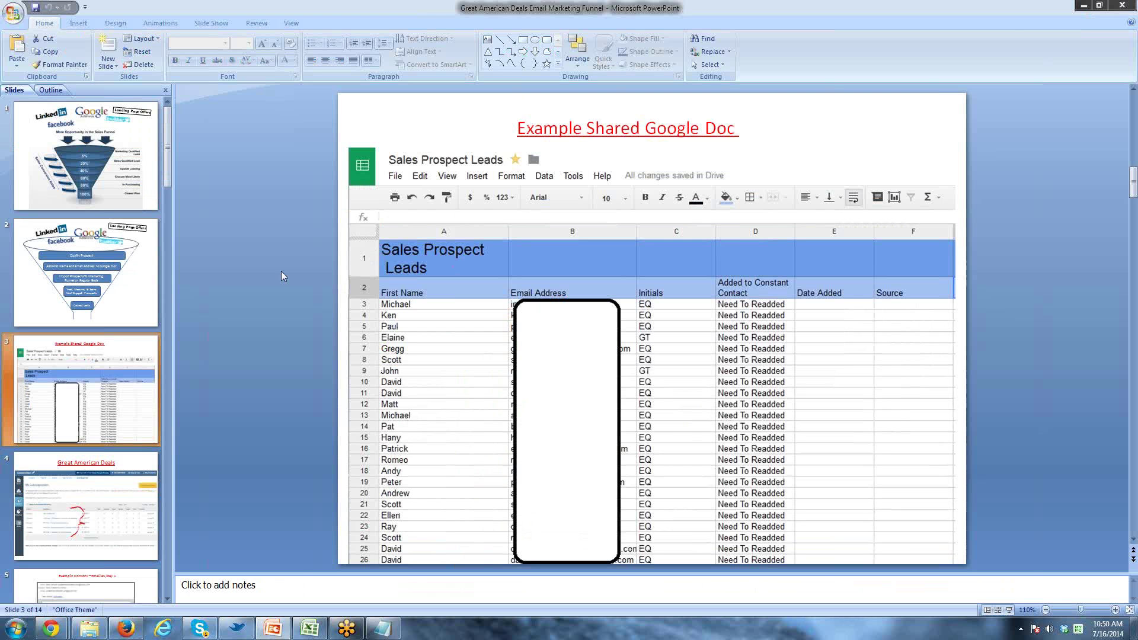
{"action": "left_click", "coordinate": [111, 500]}
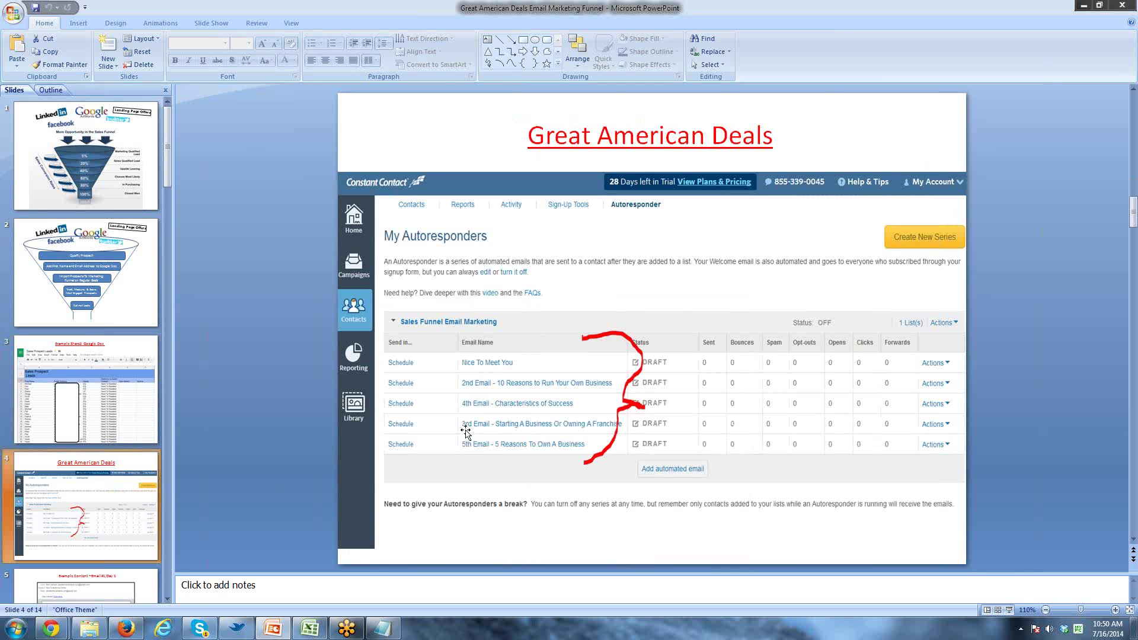
Switch back to the Sales Prospect Leads spreadsheet and review the April 24 - Present sheet down to its last entries.
{"action": "key", "text": "alt+Tab"}
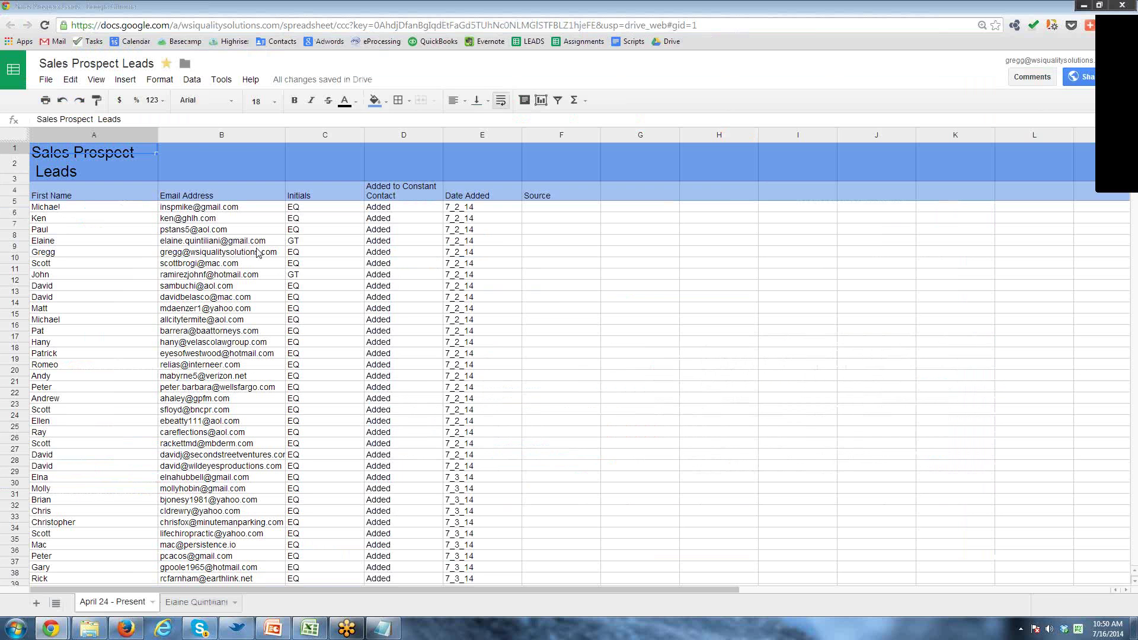
{"action": "scroll", "coordinate": [205, 338], "scroll_direction": "down", "scroll_amount": 3}
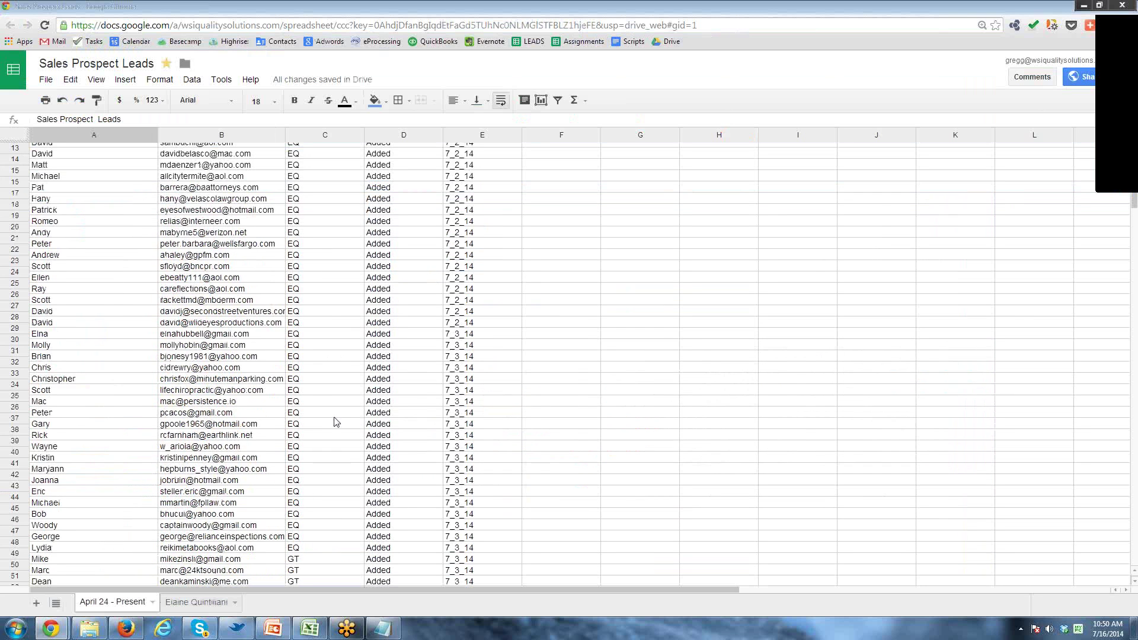
{"action": "scroll", "coordinate": [336, 422], "scroll_direction": "down", "scroll_amount": 4}
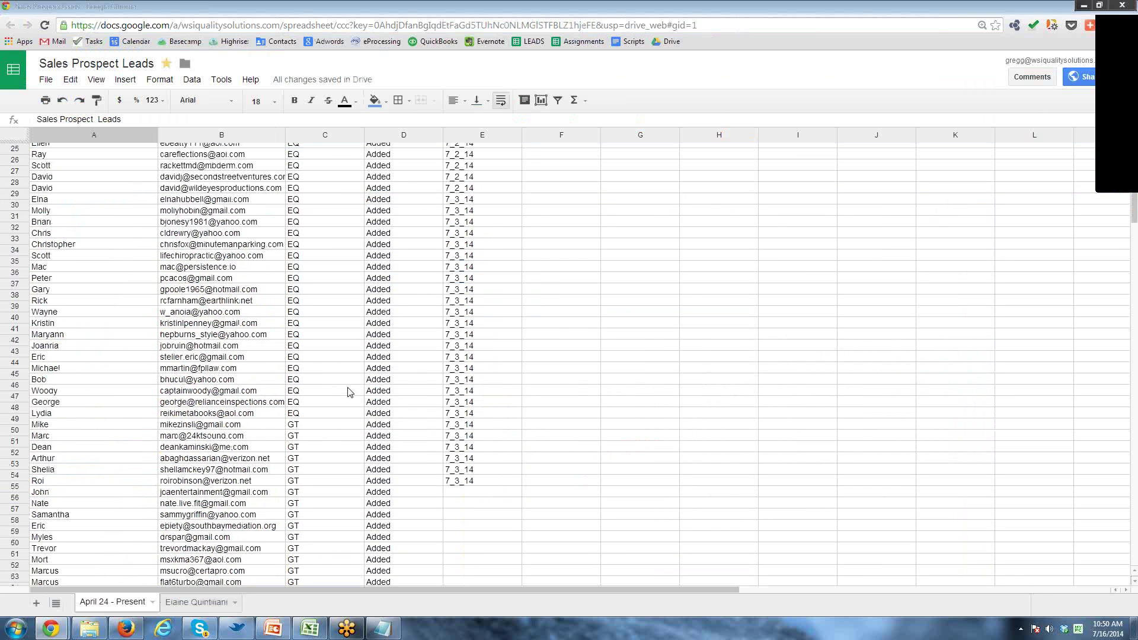
{"action": "scroll", "coordinate": [356, 367], "scroll_direction": "down", "scroll_amount": 3}
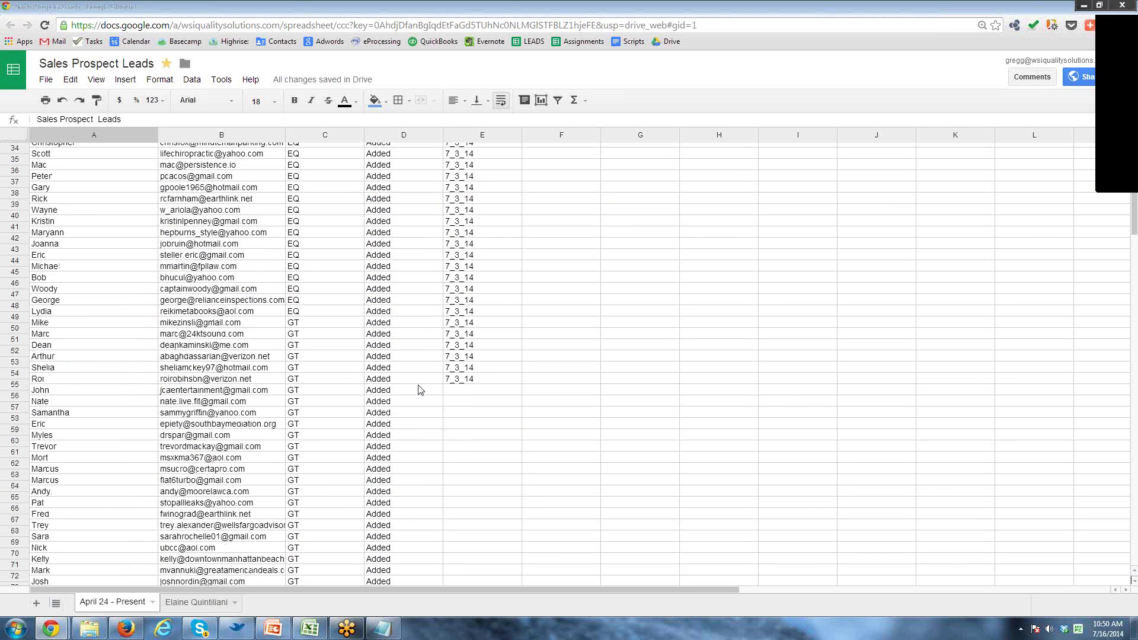
{"action": "scroll", "coordinate": [317, 428], "scroll_direction": "down", "scroll_amount": 9}
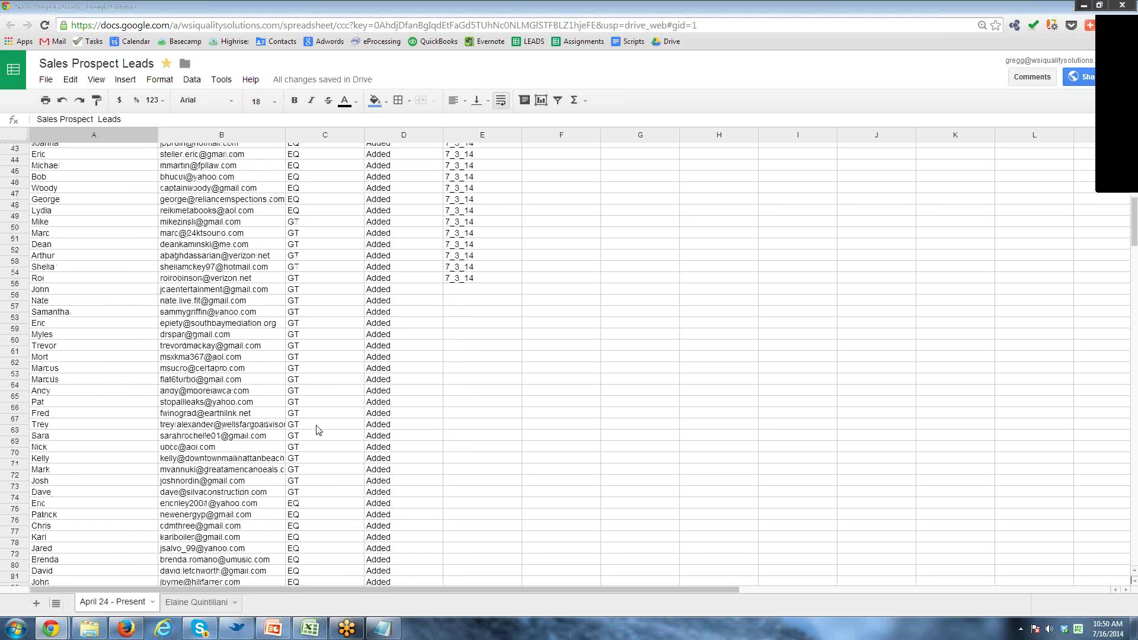
{"action": "scroll", "coordinate": [237, 474], "scroll_direction": "down", "scroll_amount": 2}
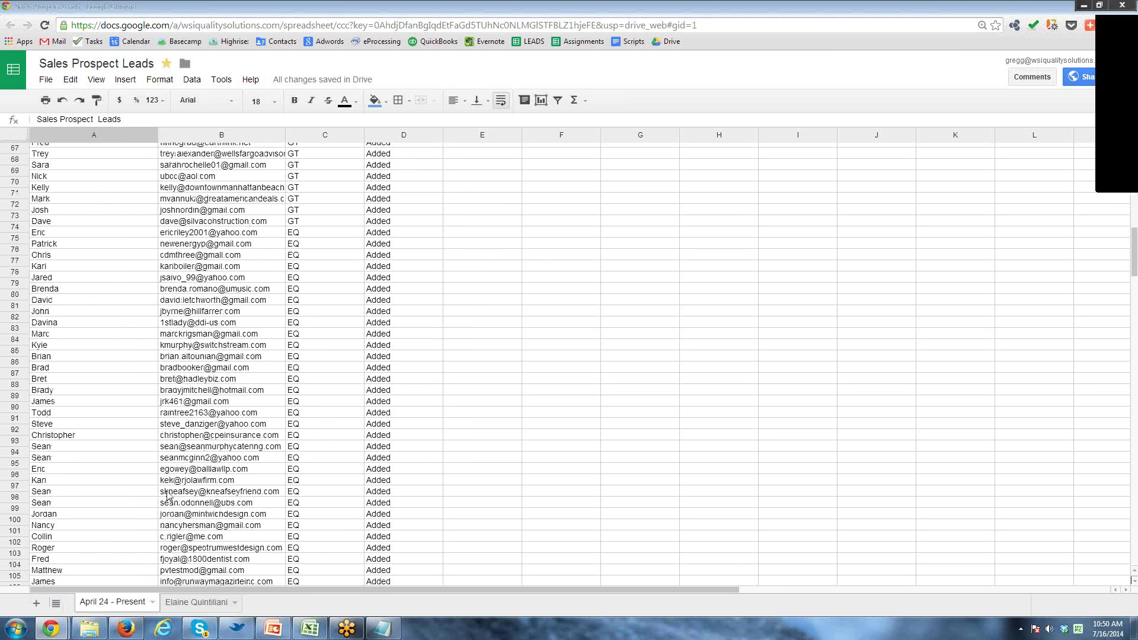
{"action": "scroll", "coordinate": [168, 495], "scroll_direction": "down", "scroll_amount": 4}
{"action": "scroll", "coordinate": [168, 496], "scroll_direction": "down", "scroll_amount": 18}
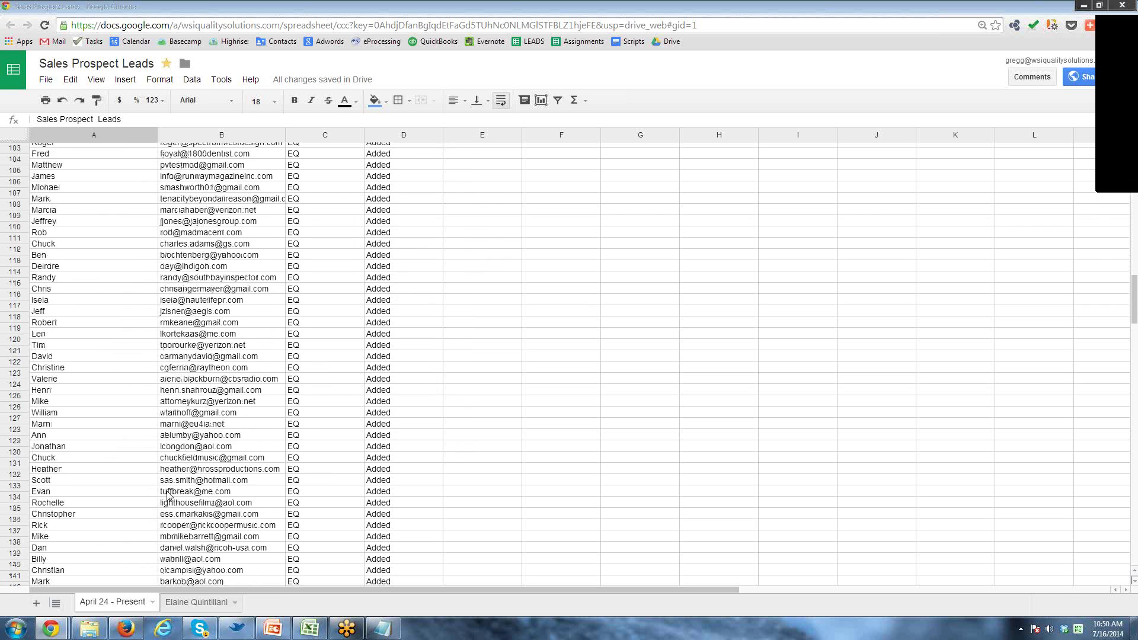
{"action": "scroll", "coordinate": [168, 496], "scroll_direction": "down", "scroll_amount": 8}
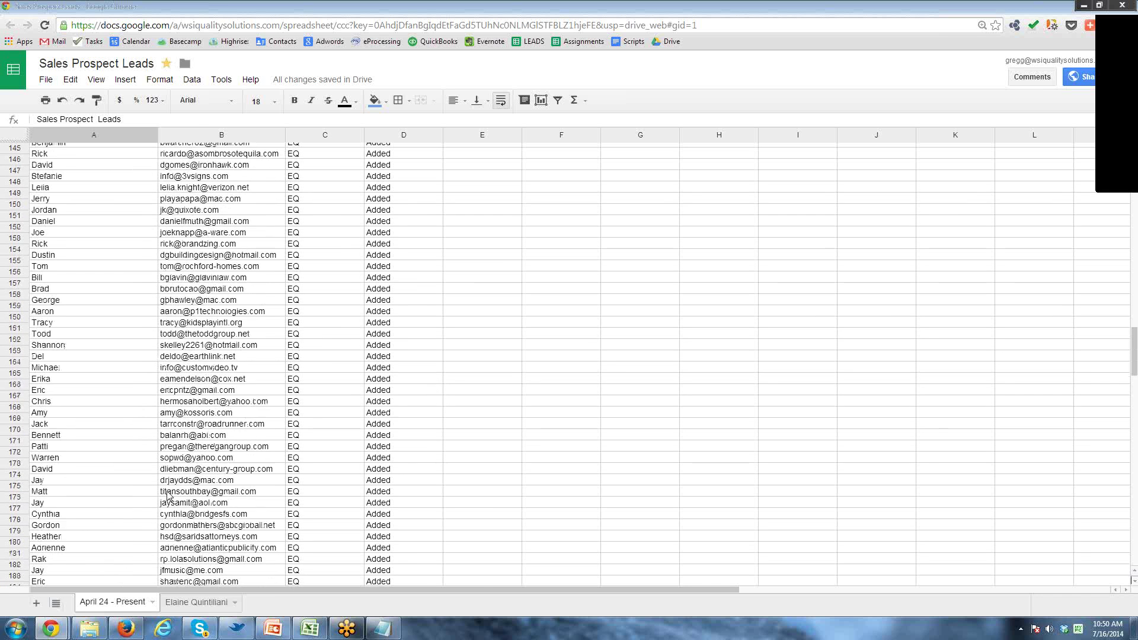
{"action": "scroll", "coordinate": [168, 496], "scroll_direction": "down", "scroll_amount": 6}
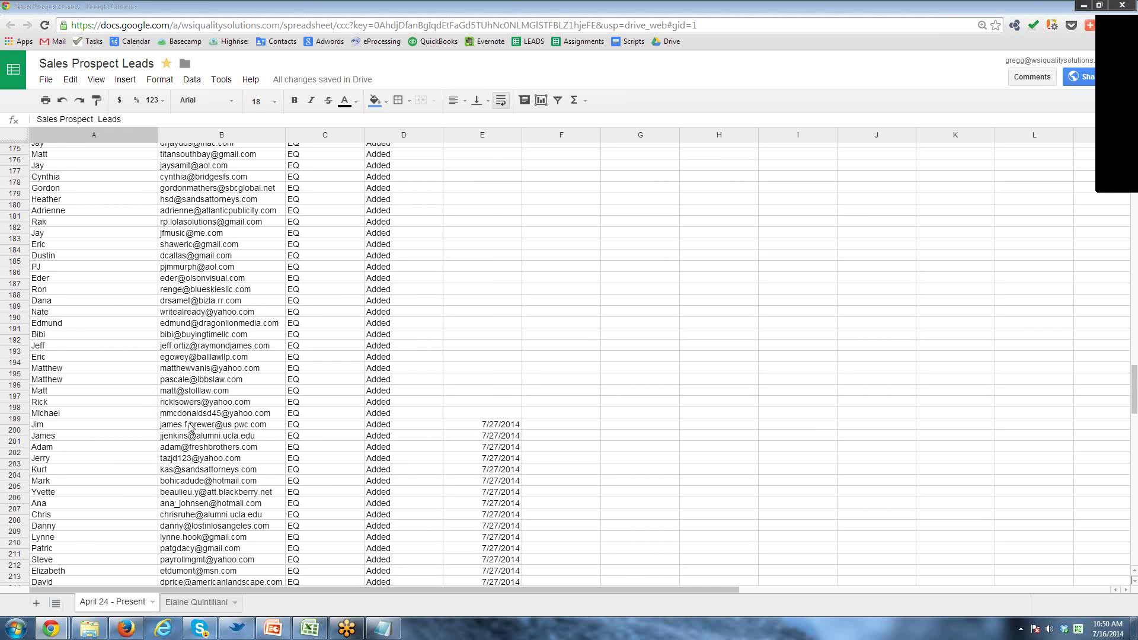
{"action": "scroll", "coordinate": [191, 428], "scroll_direction": "down", "scroll_amount": 5}
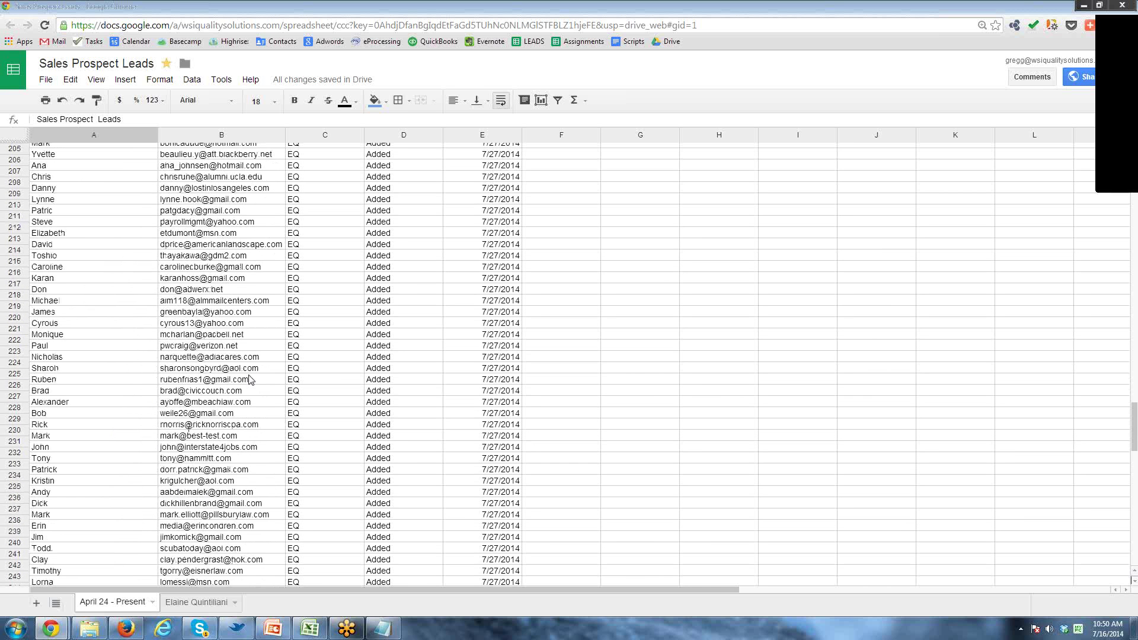
{"action": "scroll", "coordinate": [188, 466], "scroll_direction": "down", "scroll_amount": 7}
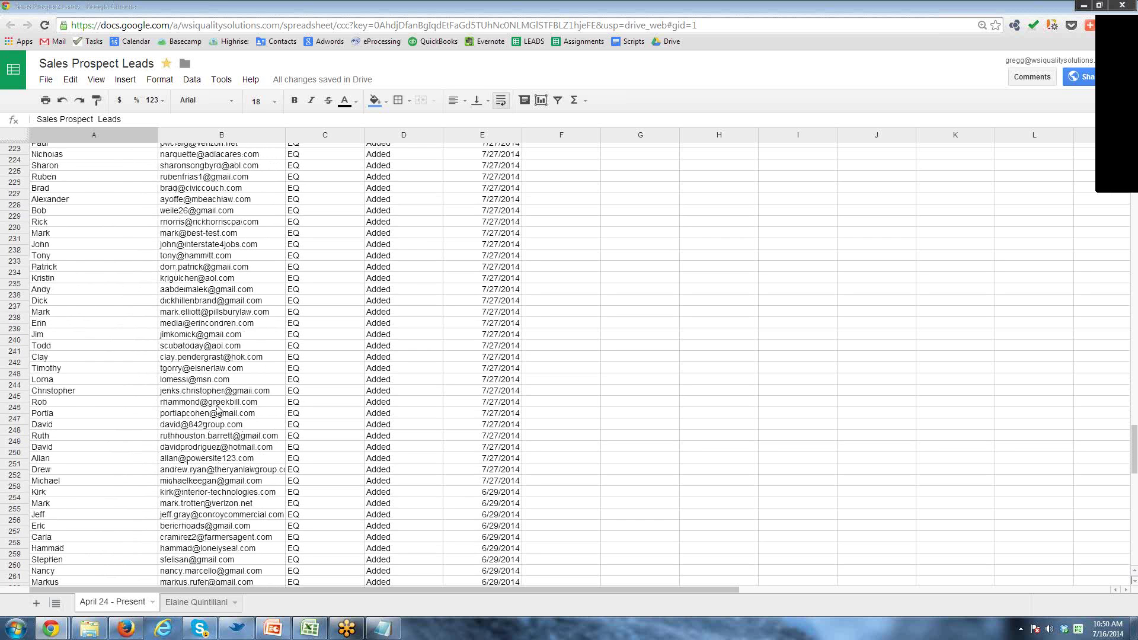
{"action": "scroll", "coordinate": [208, 479], "scroll_direction": "down", "scroll_amount": 8}
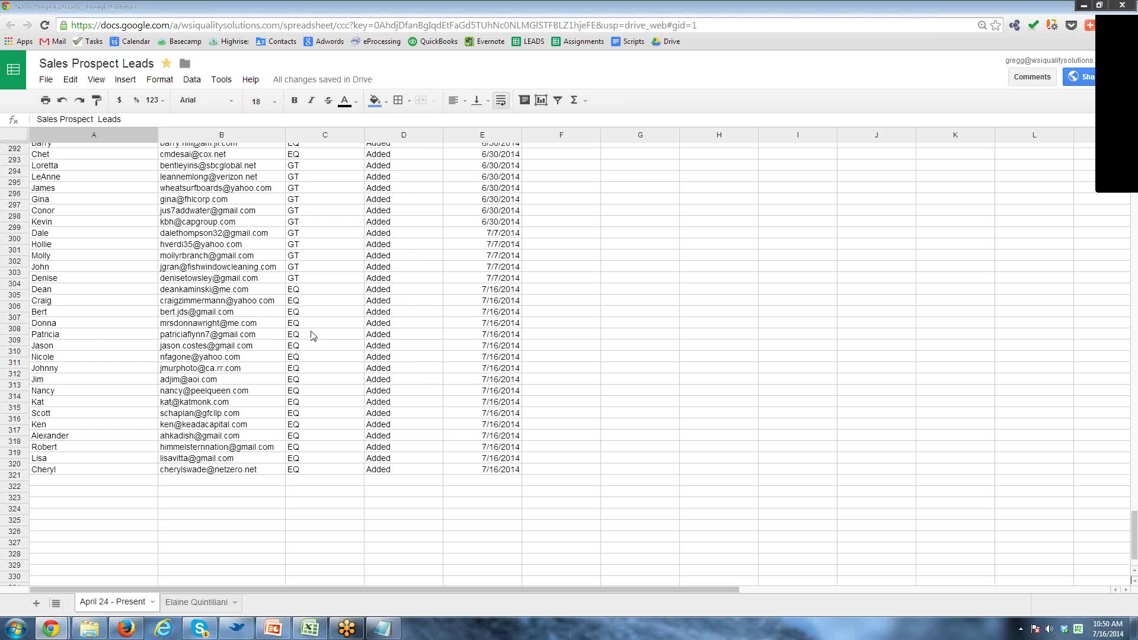
Highlight the 7/16/2014 entries in the Date Added column and check the first empty row below the leads.
{"action": "left_click_drag", "start_coordinate": [507, 295], "coordinate": [511, 468]}
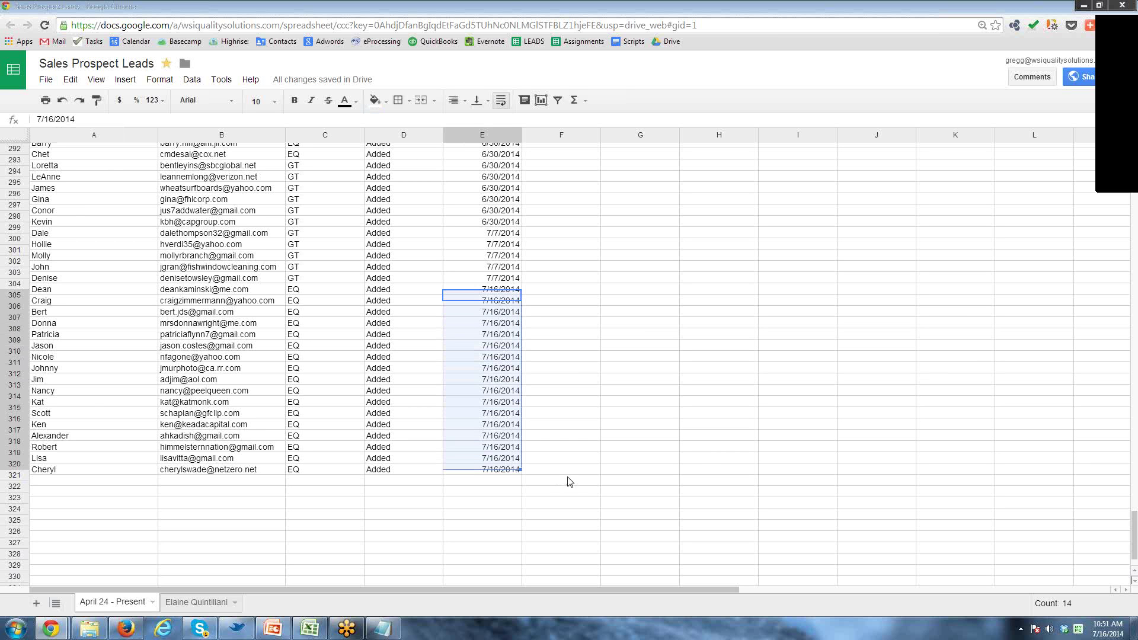
{"action": "left_click", "coordinate": [584, 463]}
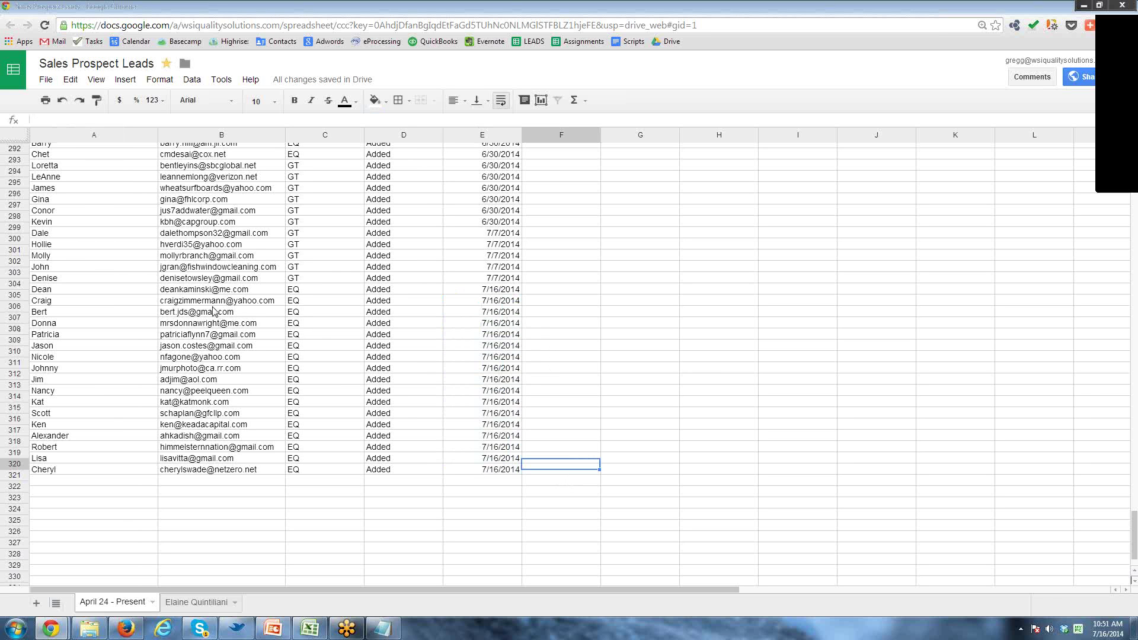
{"action": "left_click", "coordinate": [240, 487]}
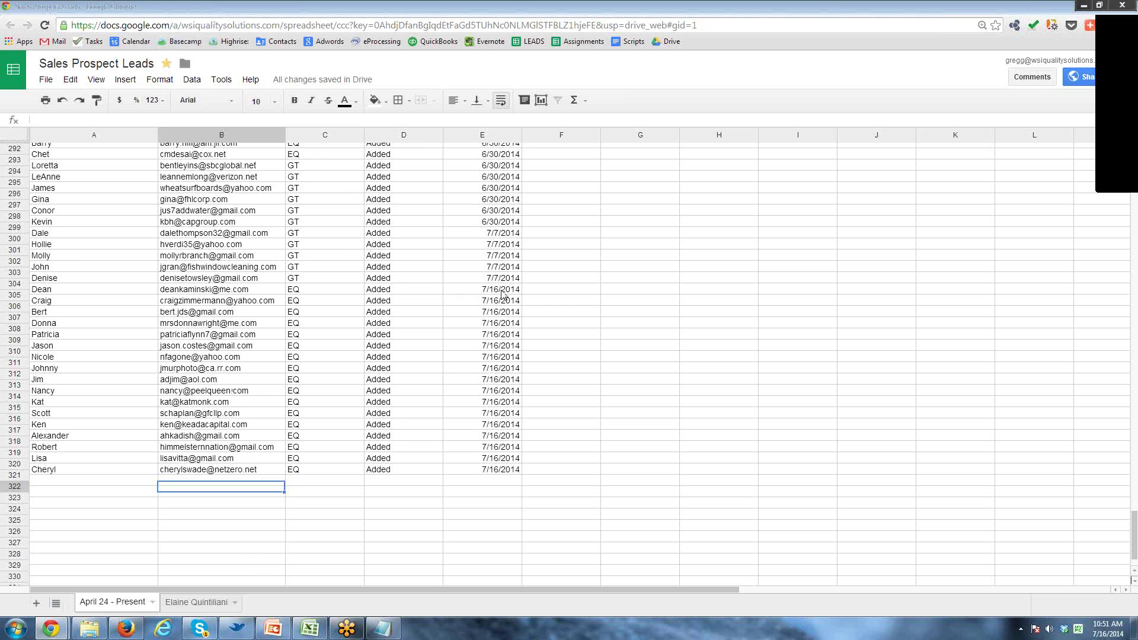
{"action": "left_click_drag", "start_coordinate": [502, 292], "coordinate": [494, 469]}
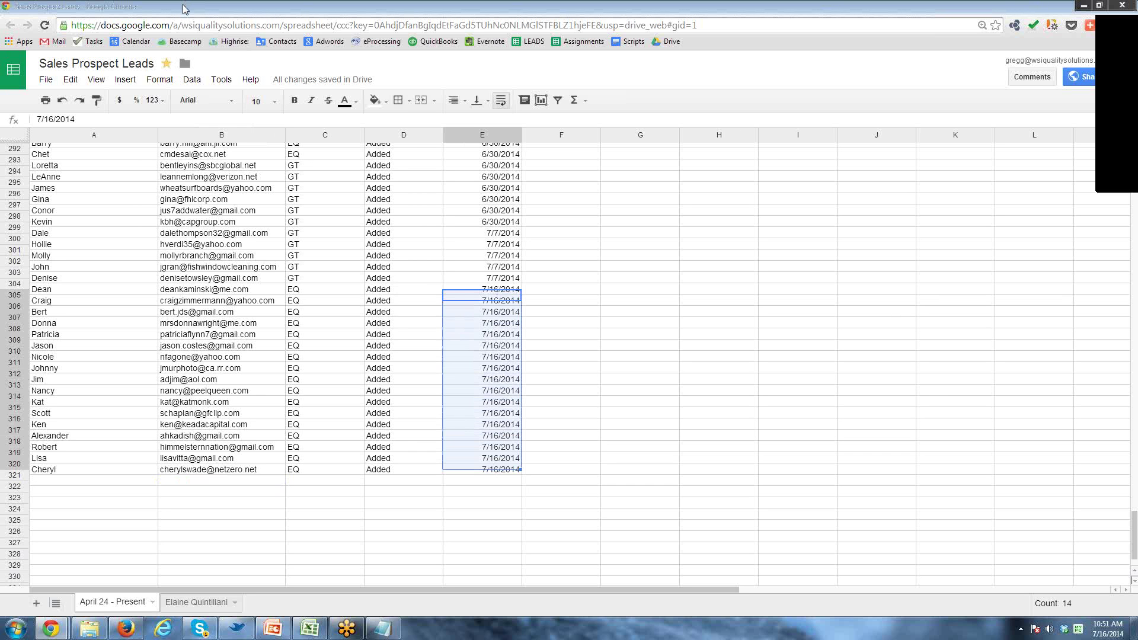
Review the prospect list on the spreadsheet's second sheet from start to end, and return to the April 24 - Present sheet.
{"action": "key", "text": "alt+Left"}
{"action": "left_click", "coordinate": [212, 604]}
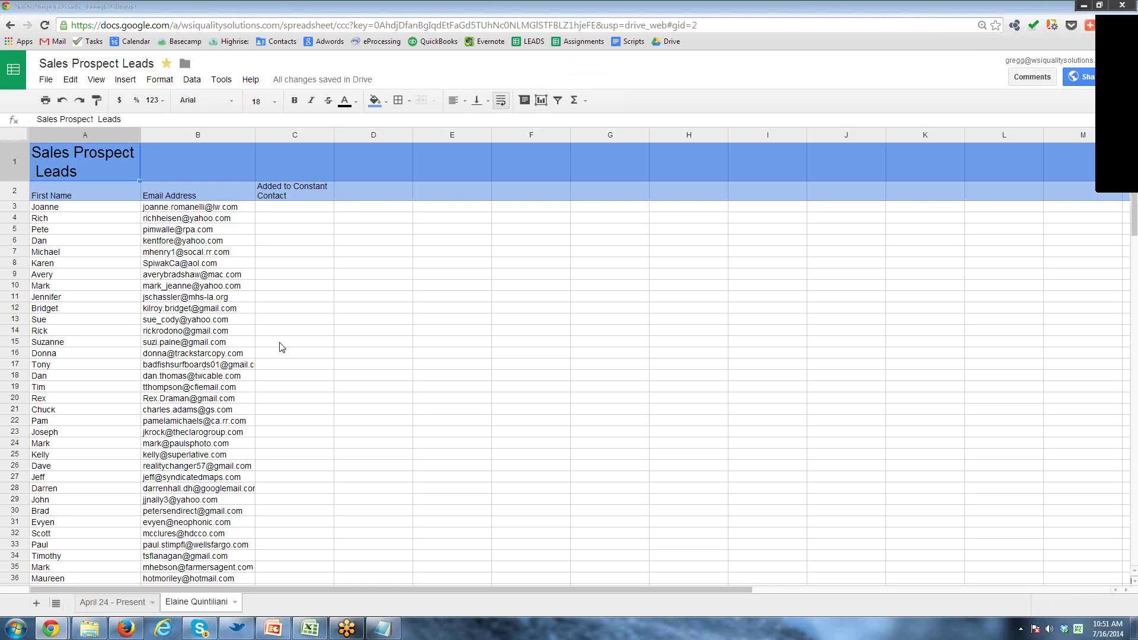
{"action": "scroll", "coordinate": [282, 348], "scroll_direction": "down", "scroll_amount": 1}
{"action": "scroll", "coordinate": [281, 347], "scroll_direction": "down", "scroll_amount": 12}
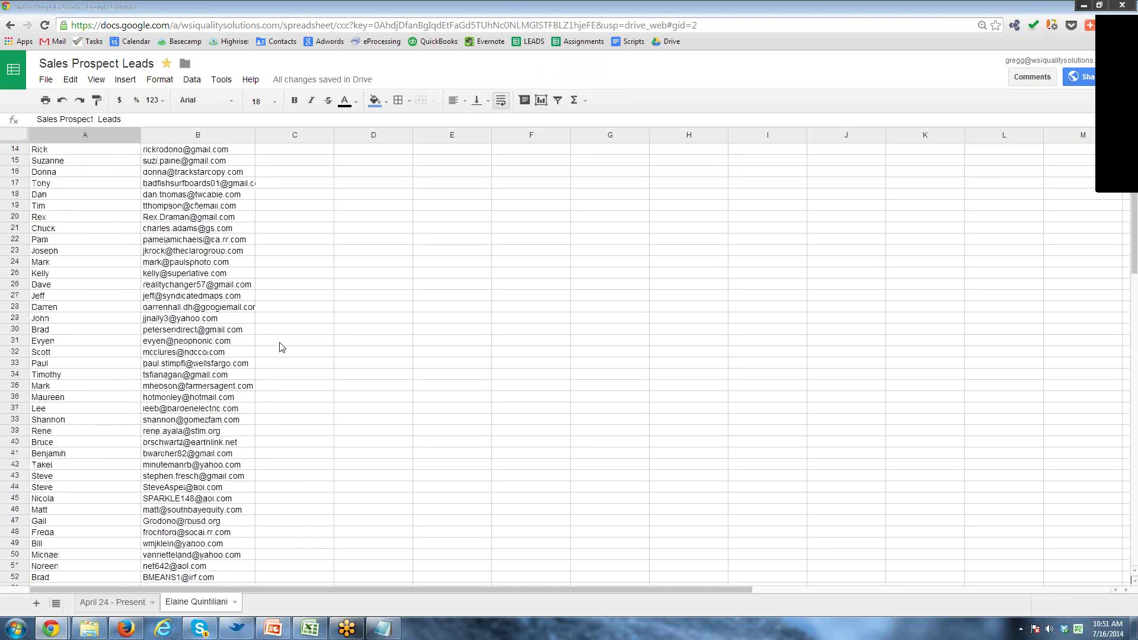
{"action": "scroll", "coordinate": [282, 347], "scroll_direction": "down", "scroll_amount": 15}
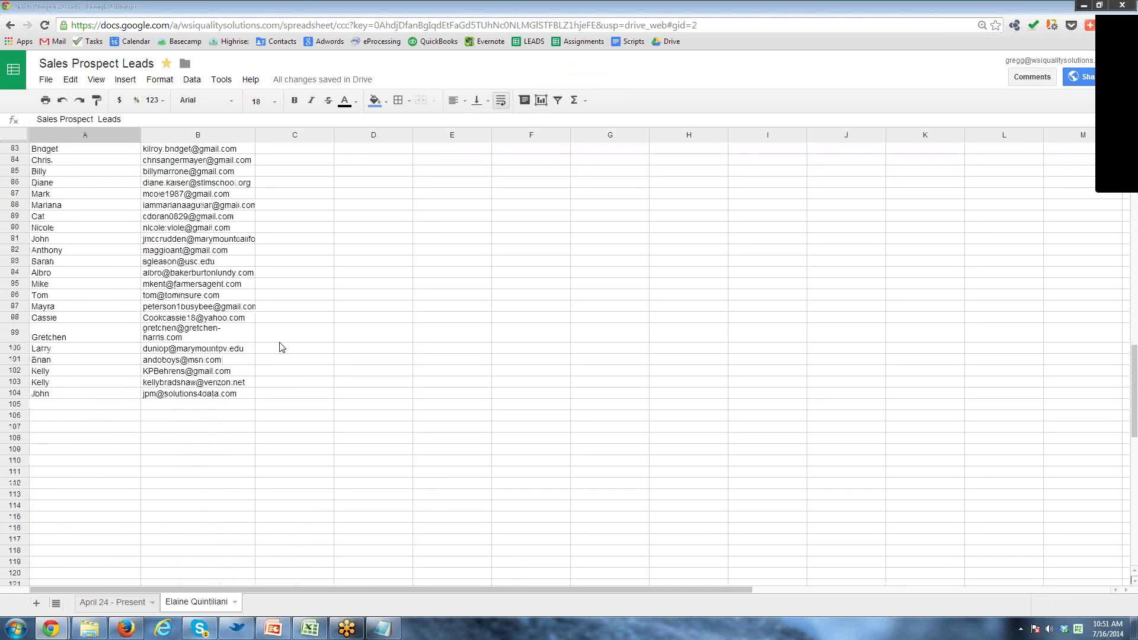
{"action": "scroll", "coordinate": [282, 347], "scroll_direction": "up", "scroll_amount": 19}
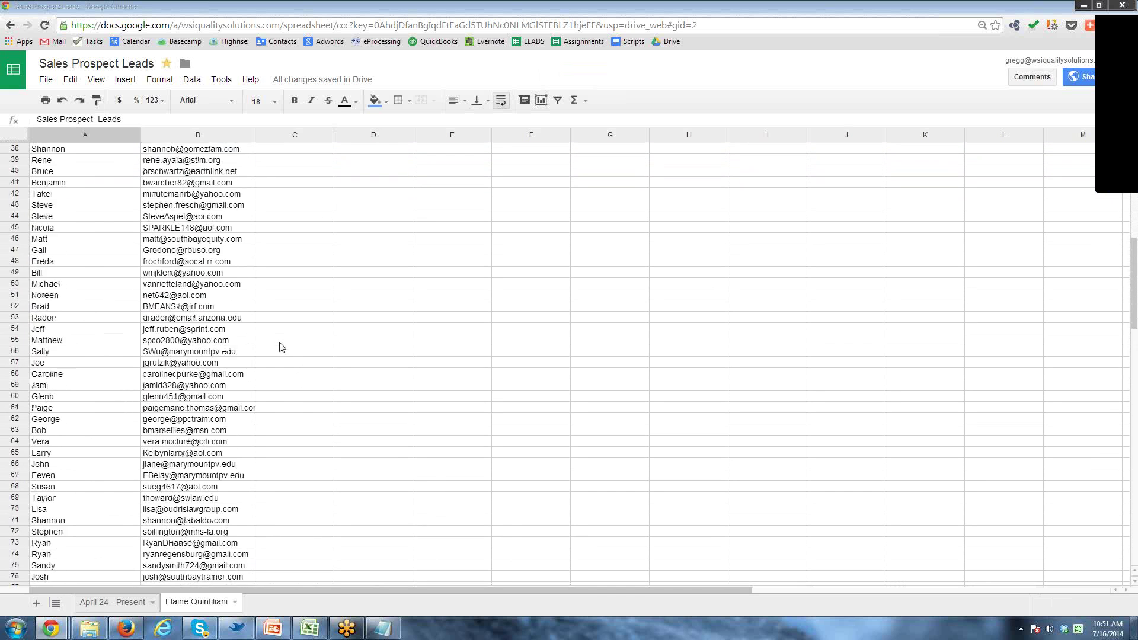
{"action": "scroll", "coordinate": [281, 347], "scroll_direction": "up", "scroll_amount": 7}
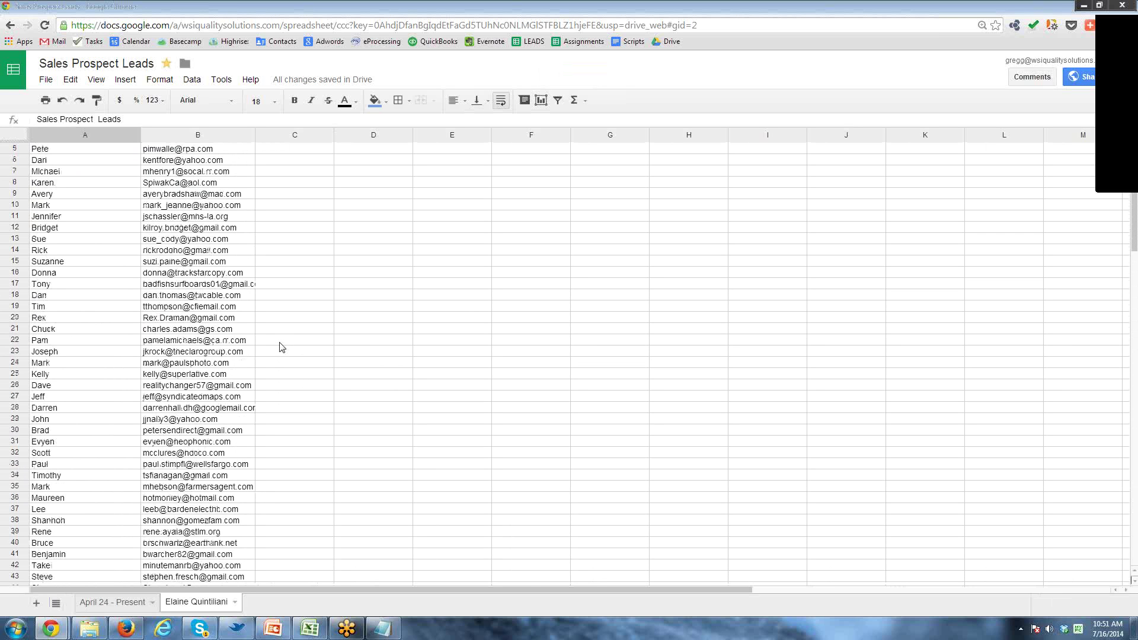
{"action": "scroll", "coordinate": [281, 348], "scroll_direction": "up", "scroll_amount": 3}
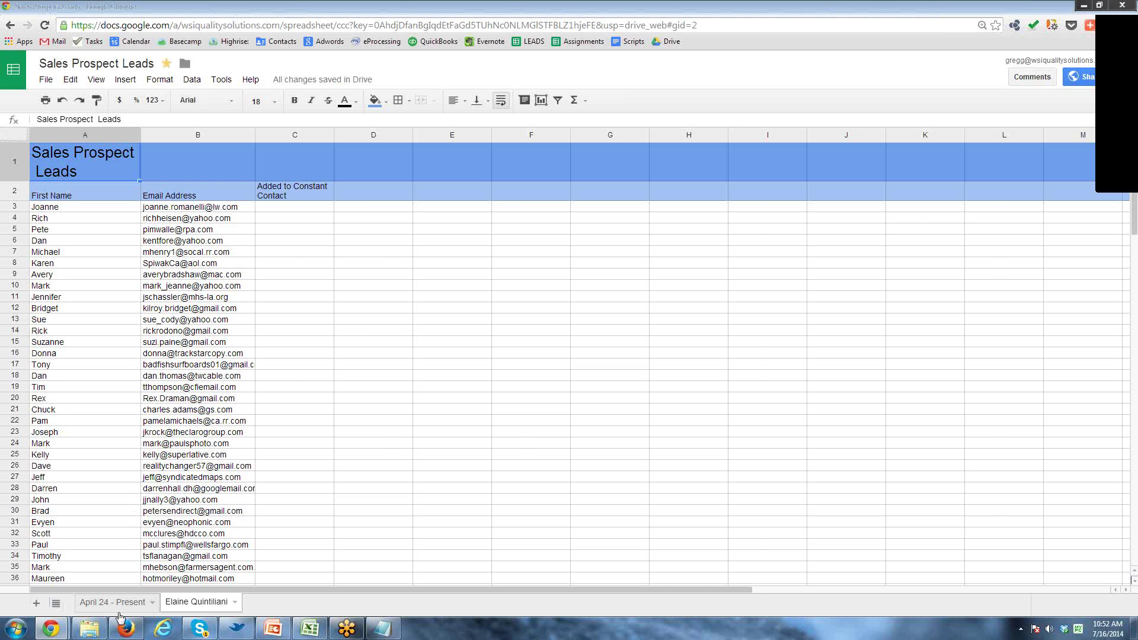
{"action": "left_click", "coordinate": [110, 603]}
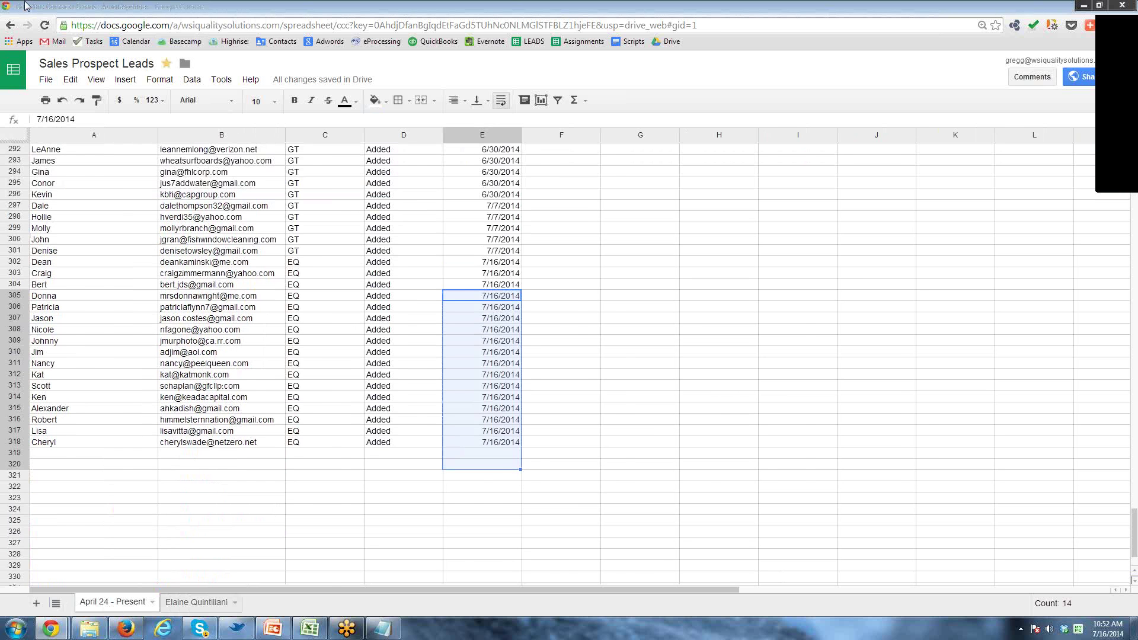
Switch to the Constant Contact autoresponders, open the opt-outs report for Email #4, and return to the overview.
{"action": "key", "text": "alt+Tab"}
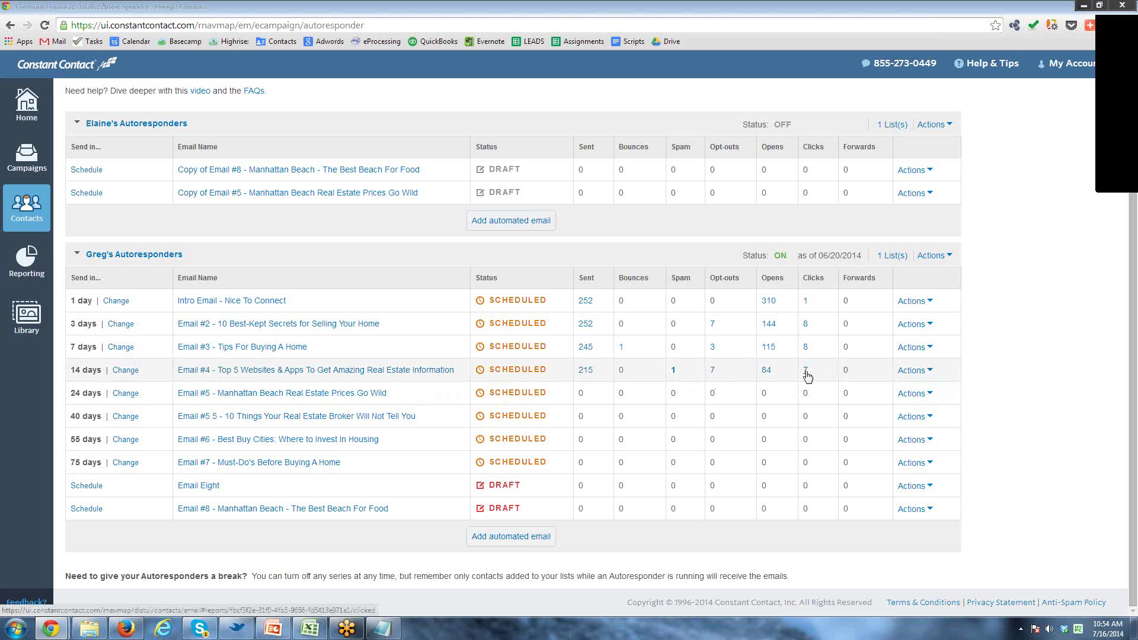
{"action": "left_click", "coordinate": [714, 372]}
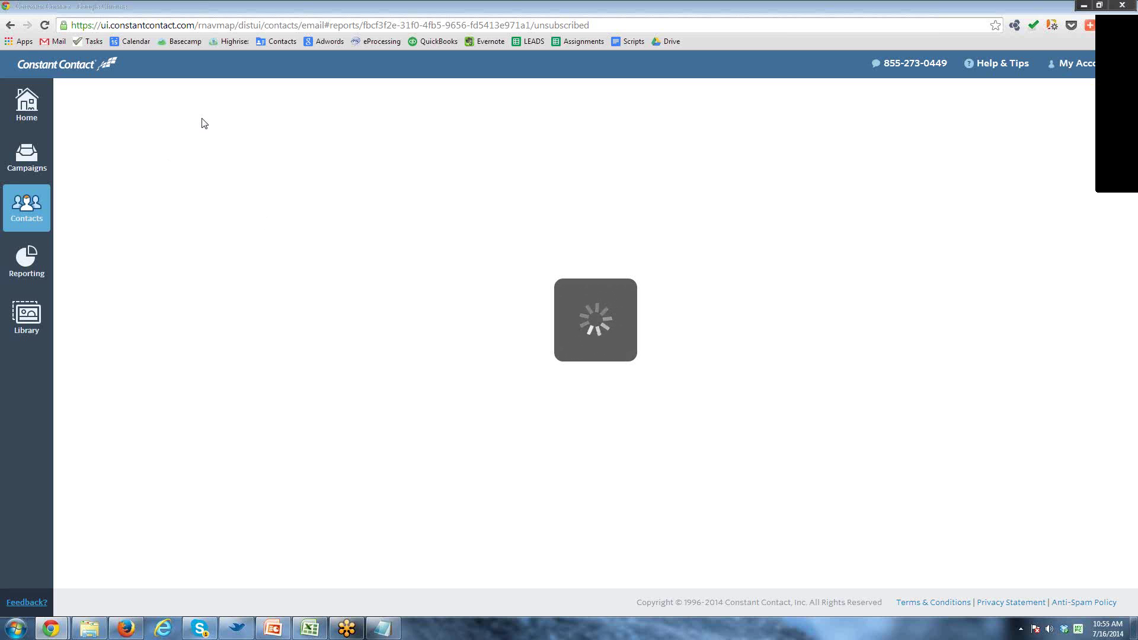
{"action": "left_click", "coordinate": [10, 26]}
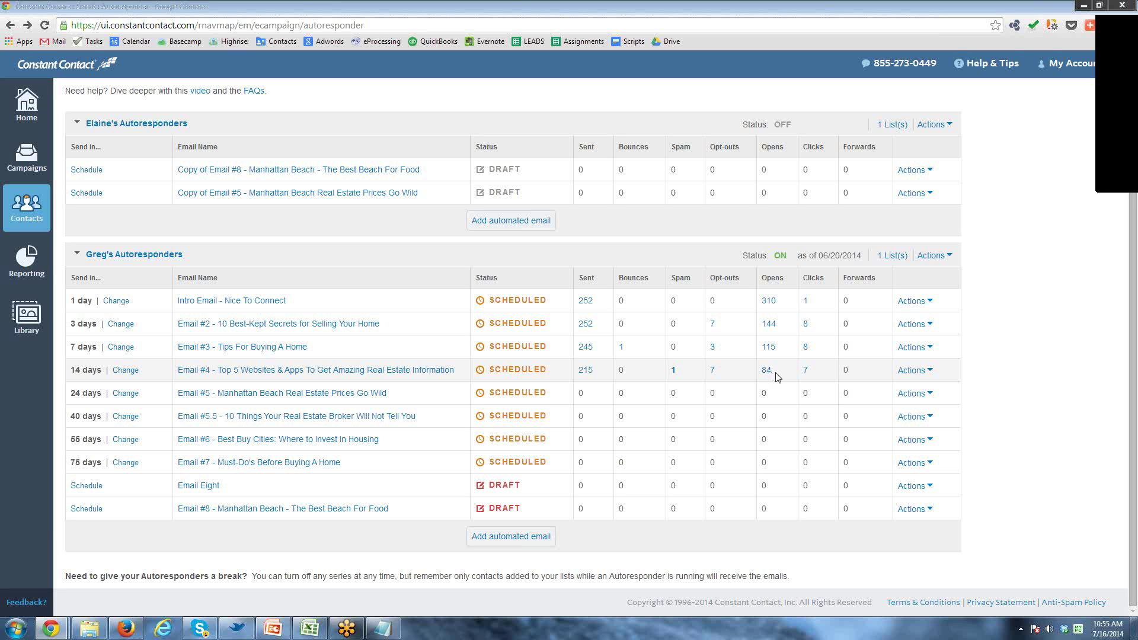
Examine who clicked the ebizmba.com link in Email #4 and review the most recent clicker's engagement history.
{"action": "left_click", "coordinate": [806, 371]}
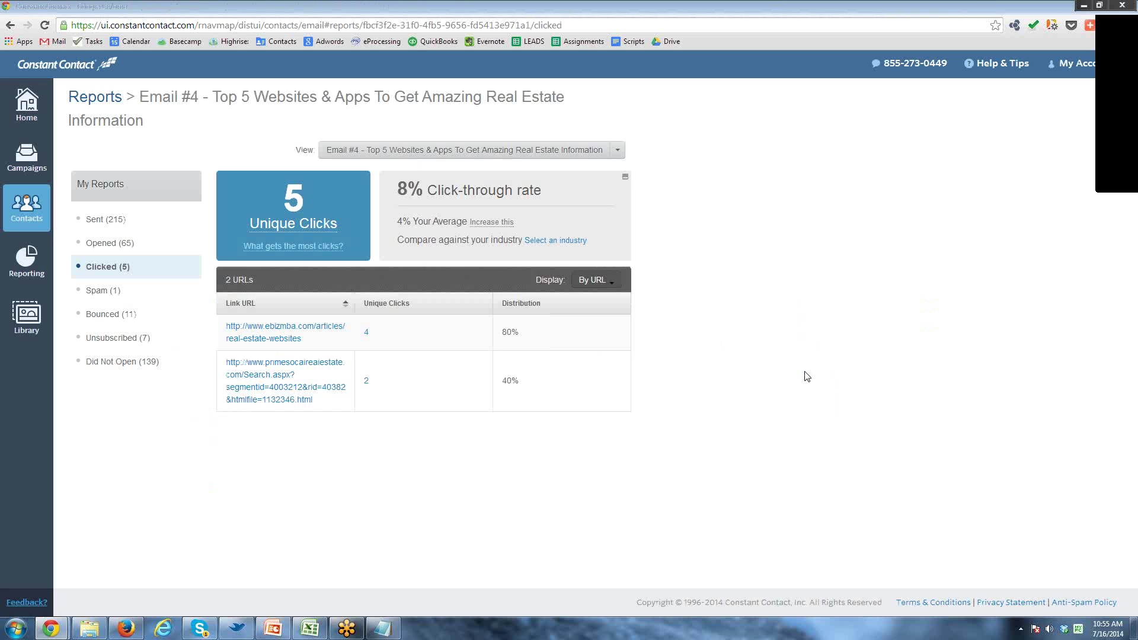
{"action": "left_click", "coordinate": [367, 334]}
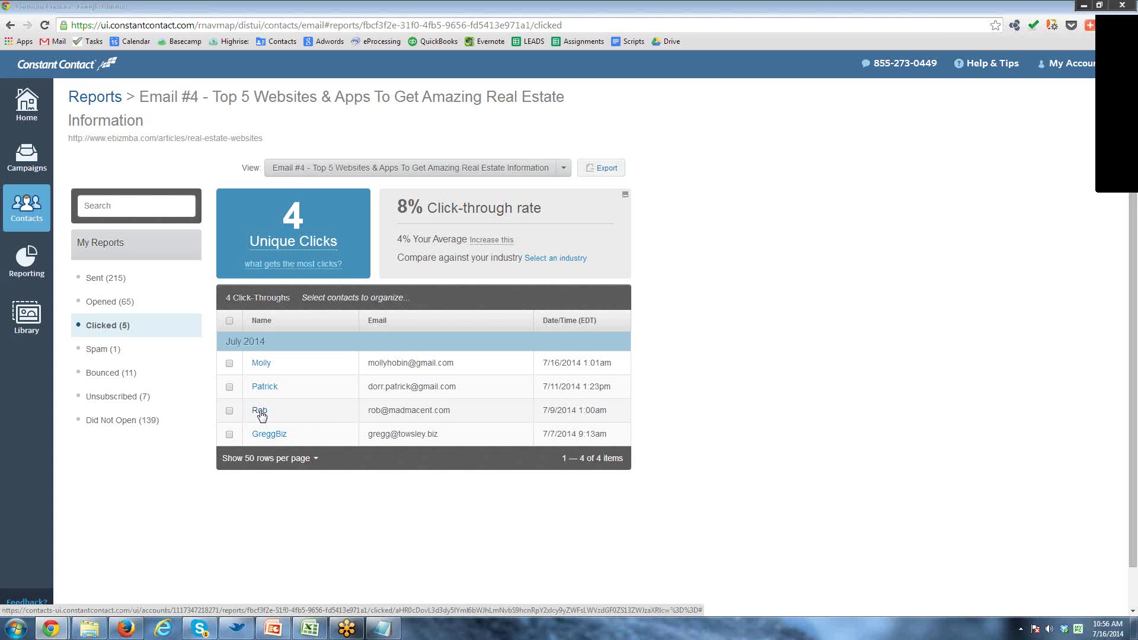
{"action": "left_click", "coordinate": [403, 367]}
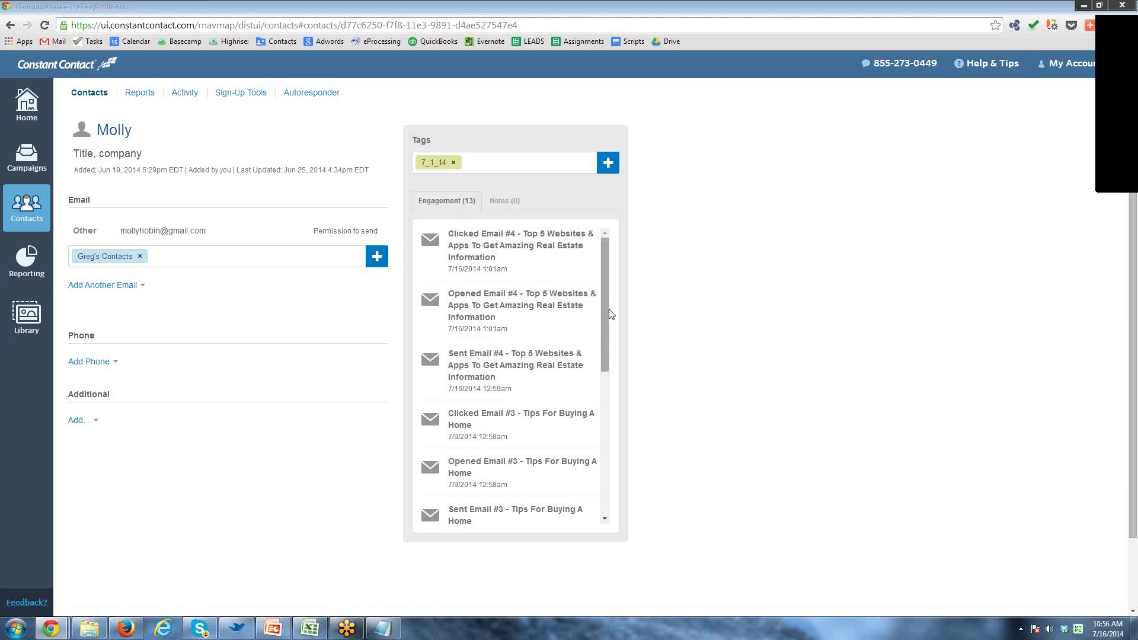
{"action": "left_click_drag", "start_coordinate": [605, 307], "coordinate": [599, 237]}
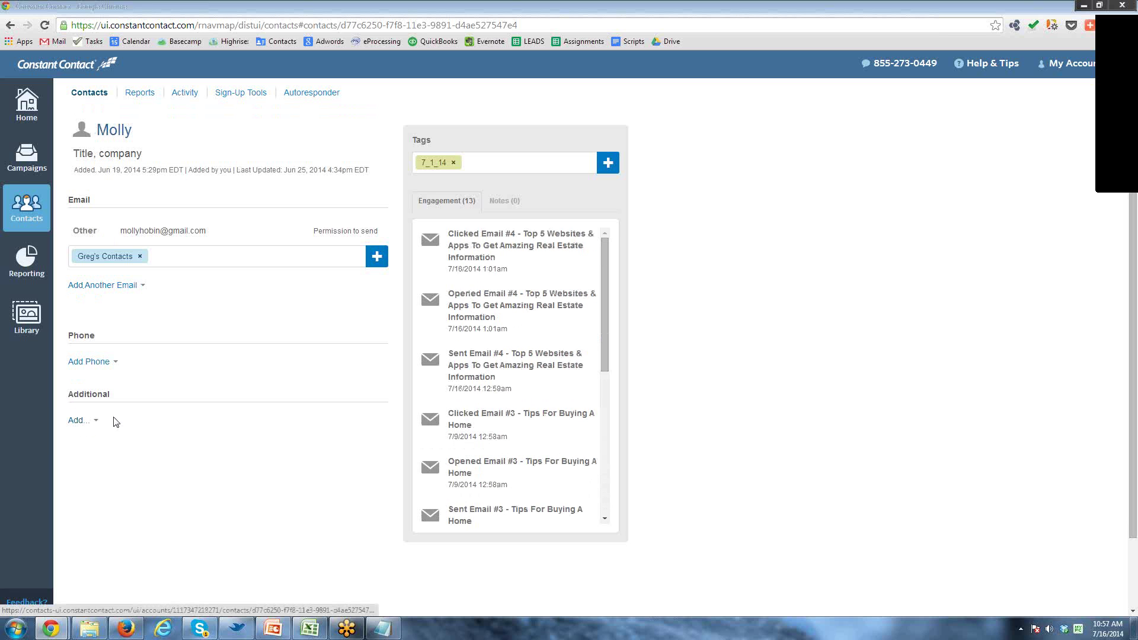
Return to the My Autoresponders overview and review the scheduled email series with its statistics.
{"action": "left_click", "coordinate": [8, 25]}
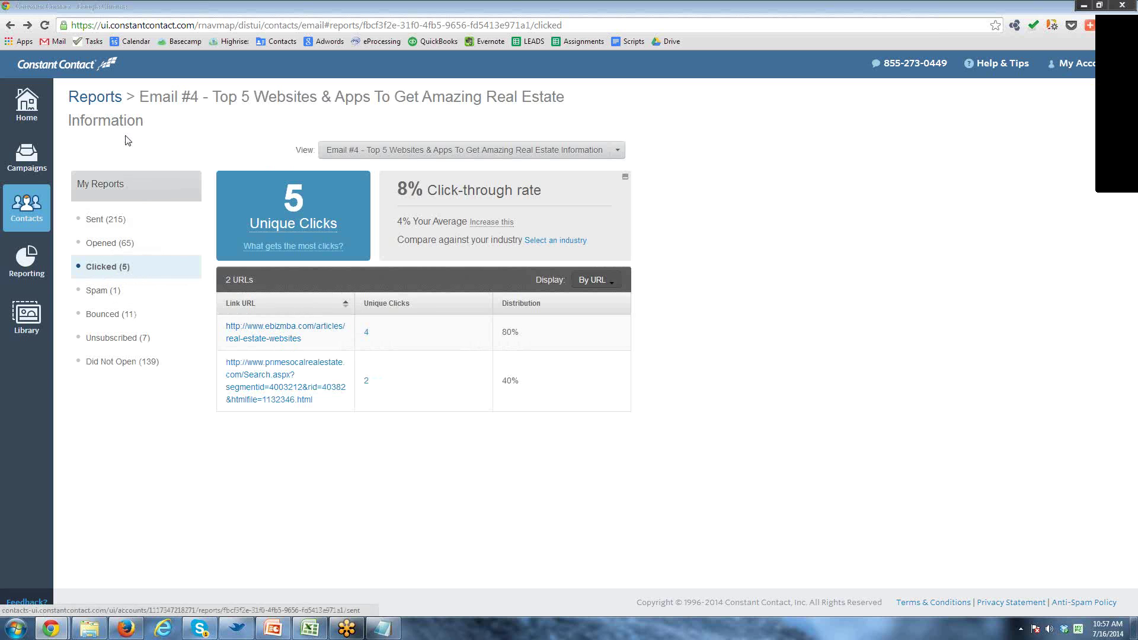
{"action": "left_click", "coordinate": [27, 208]}
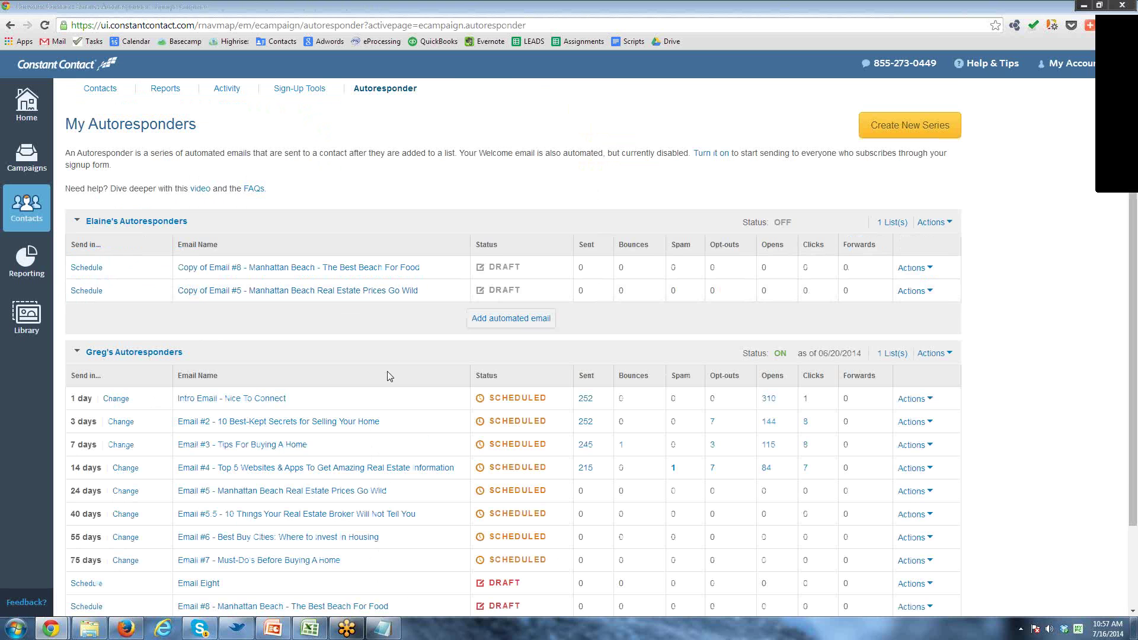
{"action": "scroll", "coordinate": [388, 376], "scroll_direction": "down", "scroll_amount": 1}
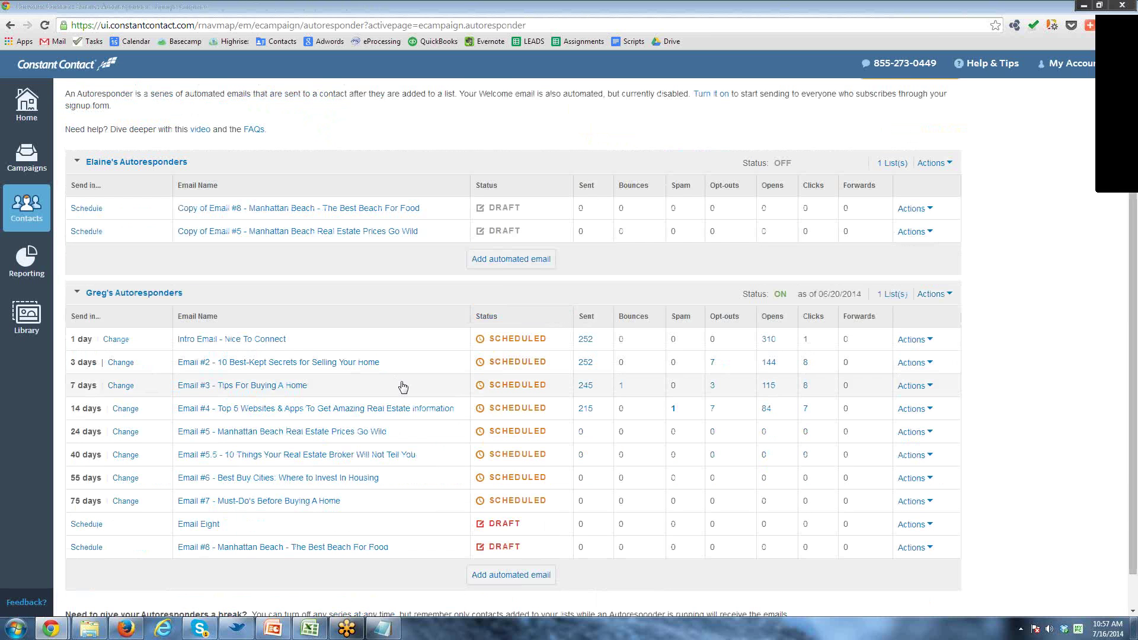
{"action": "scroll", "coordinate": [419, 410], "scroll_direction": "down", "scroll_amount": 1}
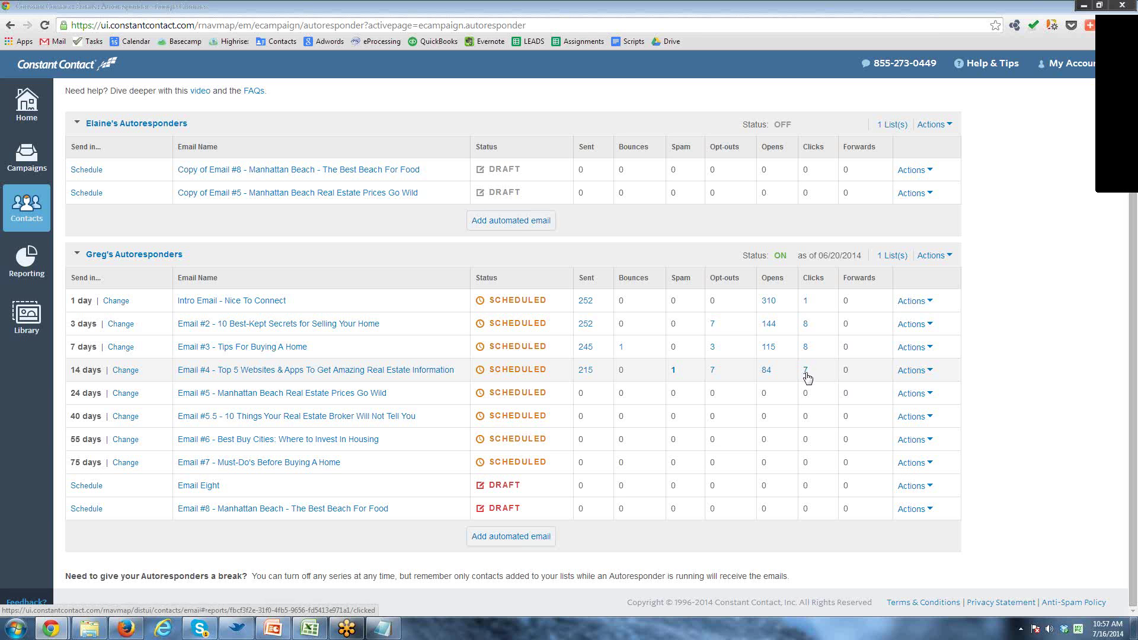
Reopen the clicks report for Email #4 and open the contact record of the most recent ebizmba.com link clicker.
{"action": "left_click", "coordinate": [805, 371]}
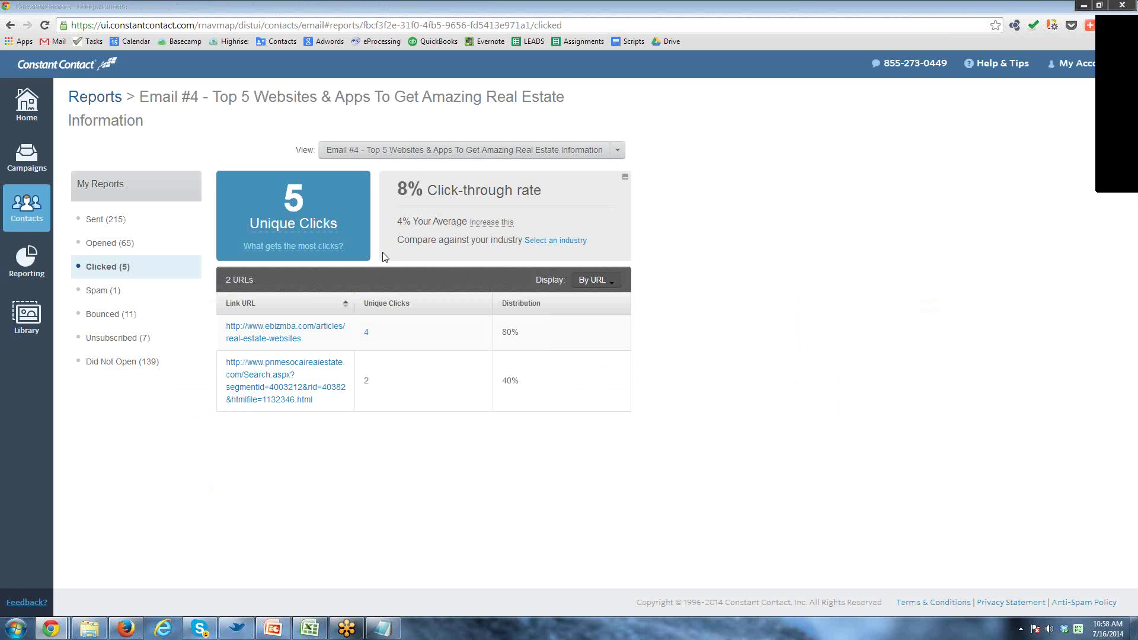
{"action": "left_click", "coordinate": [367, 336]}
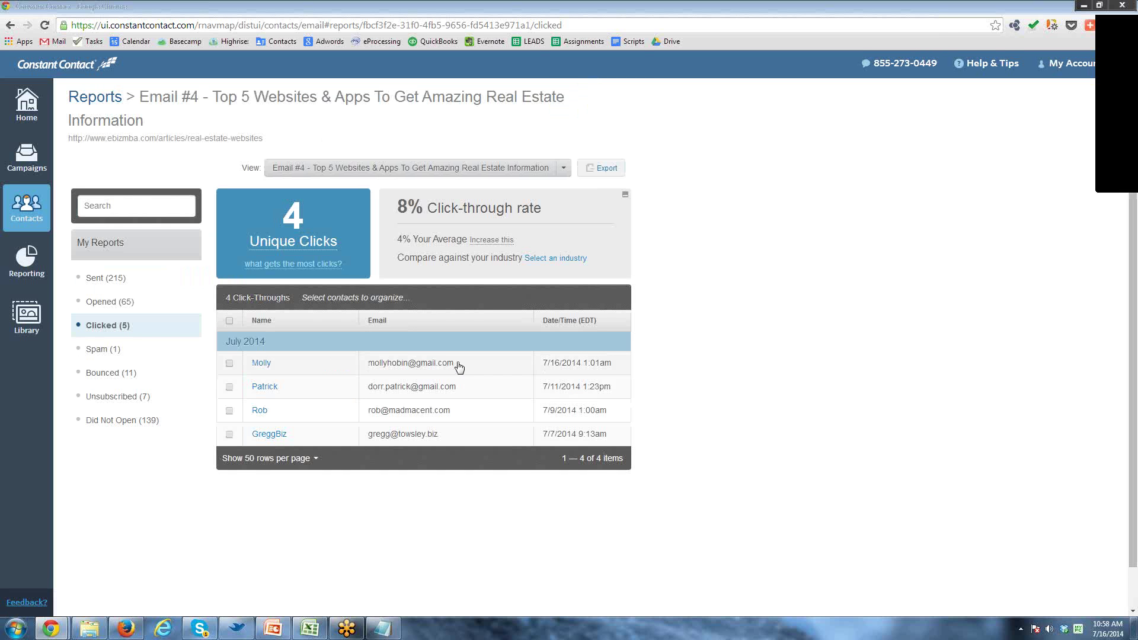
{"action": "left_click_drag", "start_coordinate": [457, 369], "coordinate": [372, 370]}
{"action": "left_click", "coordinate": [373, 368]}
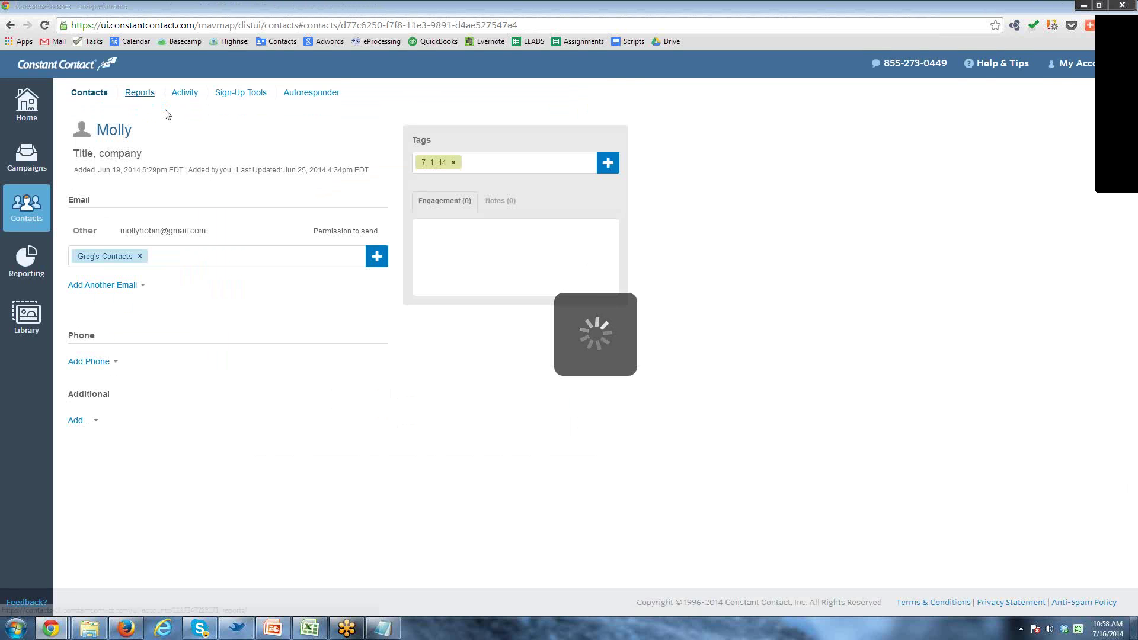
Copy the contact's e-mail address from the contact record.
{"action": "left_click_drag", "start_coordinate": [208, 235], "coordinate": [126, 236]}
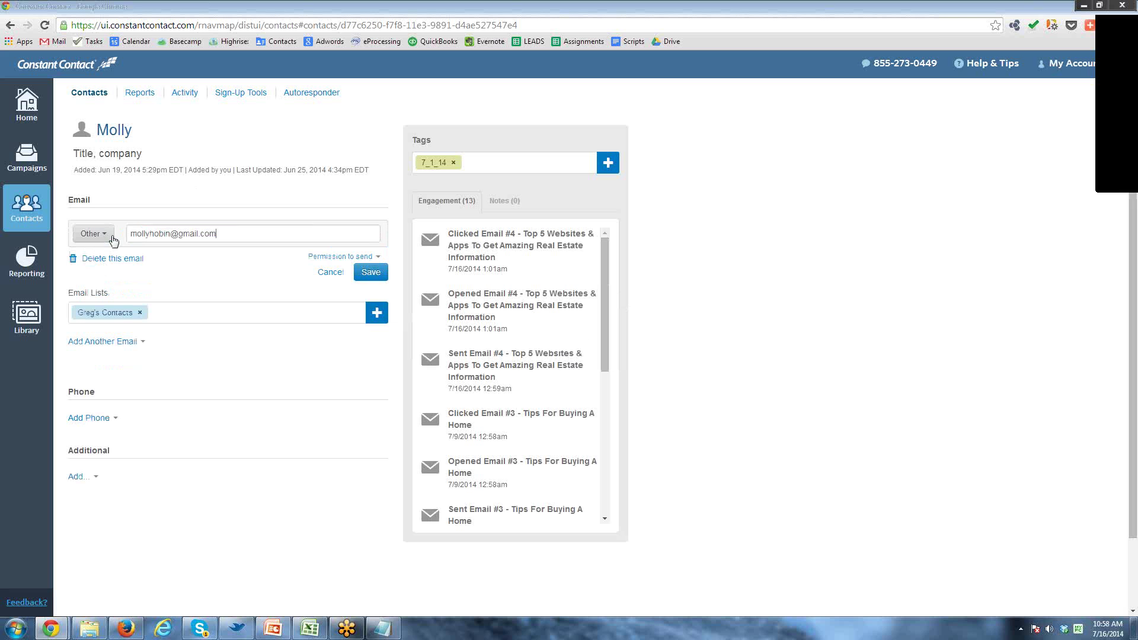
{"action": "triple_click", "coordinate": [158, 237]}
{"action": "right_click", "coordinate": [159, 235]}
{"action": "left_click", "coordinate": [194, 292]}
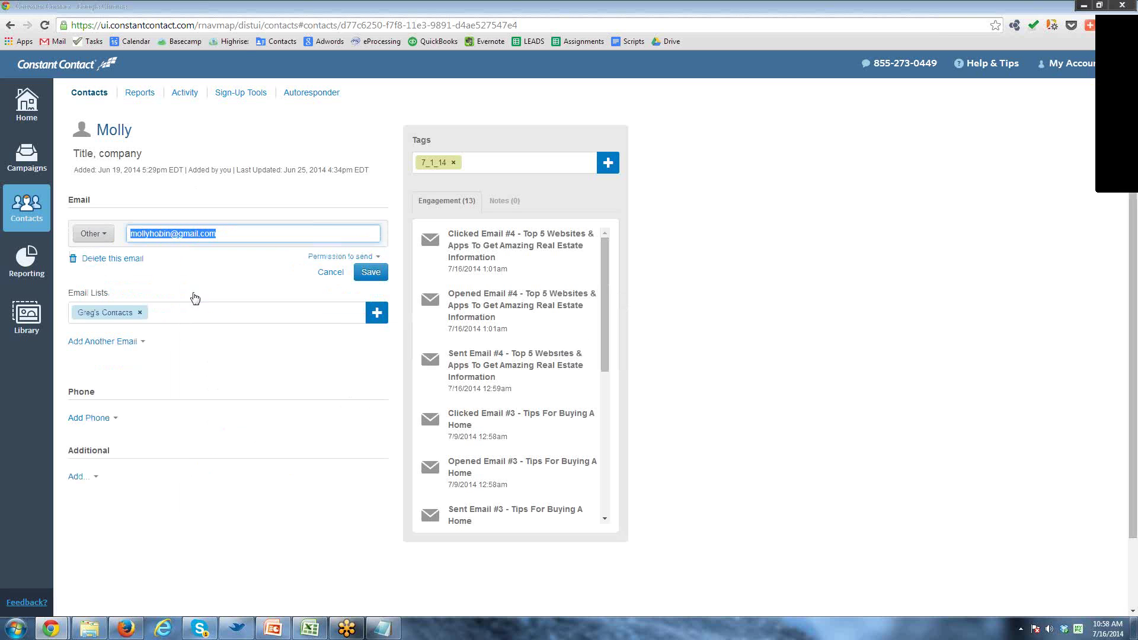
Open Gmail in a new tab and compose a message with the copied contact's e-mail as recipient.
{"action": "key", "text": "ctrl+t"}
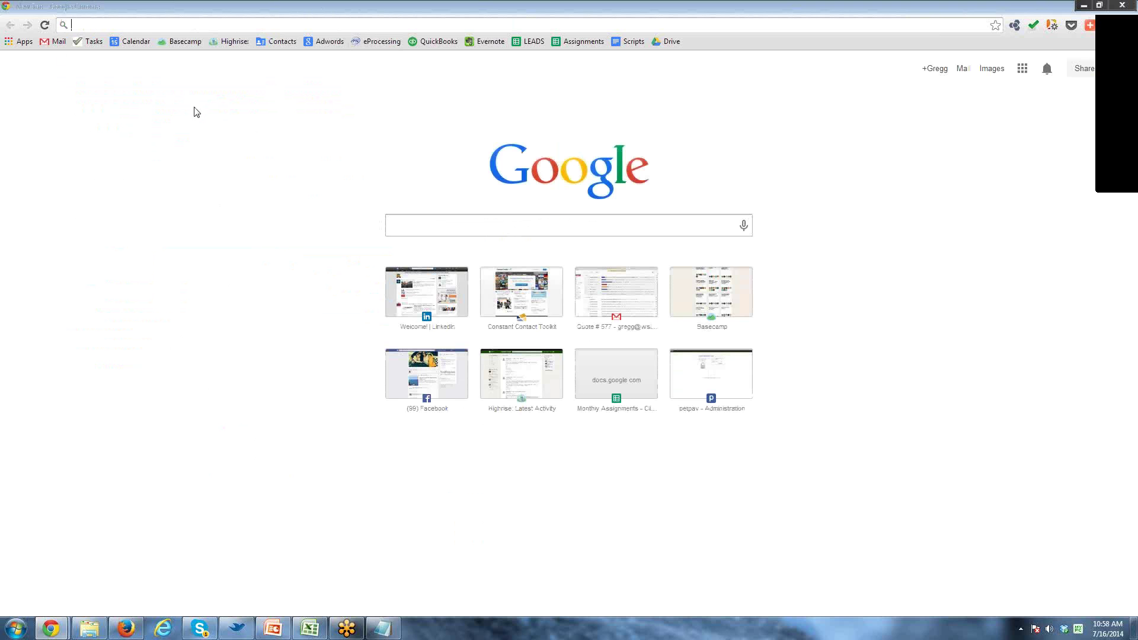
{"action": "left_click", "coordinate": [55, 42]}
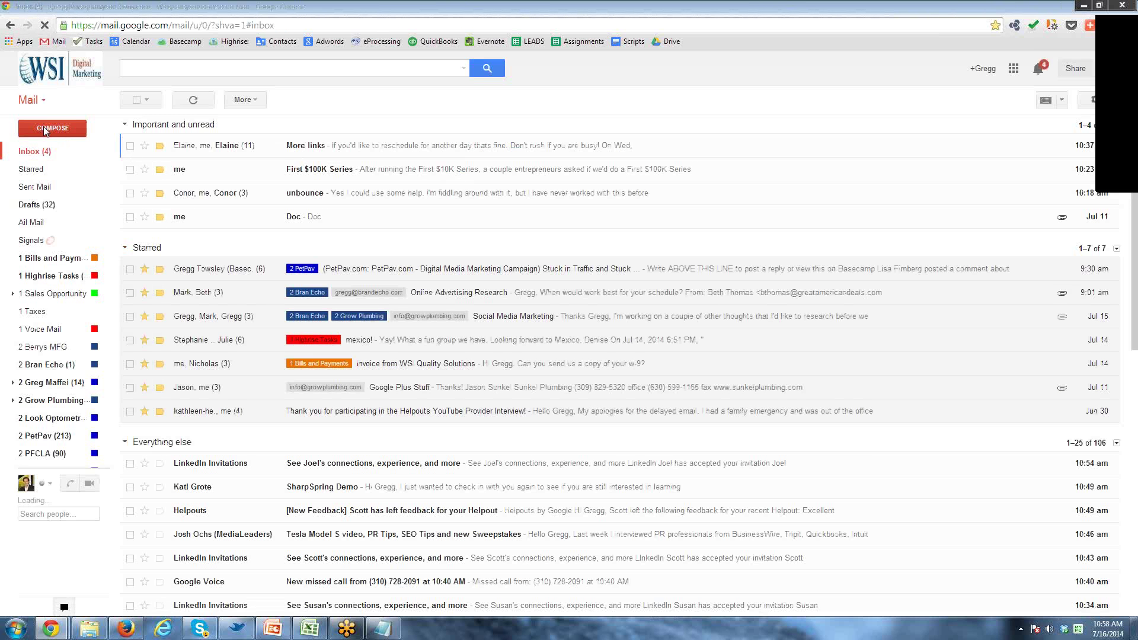
{"action": "left_click", "coordinate": [44, 129]}
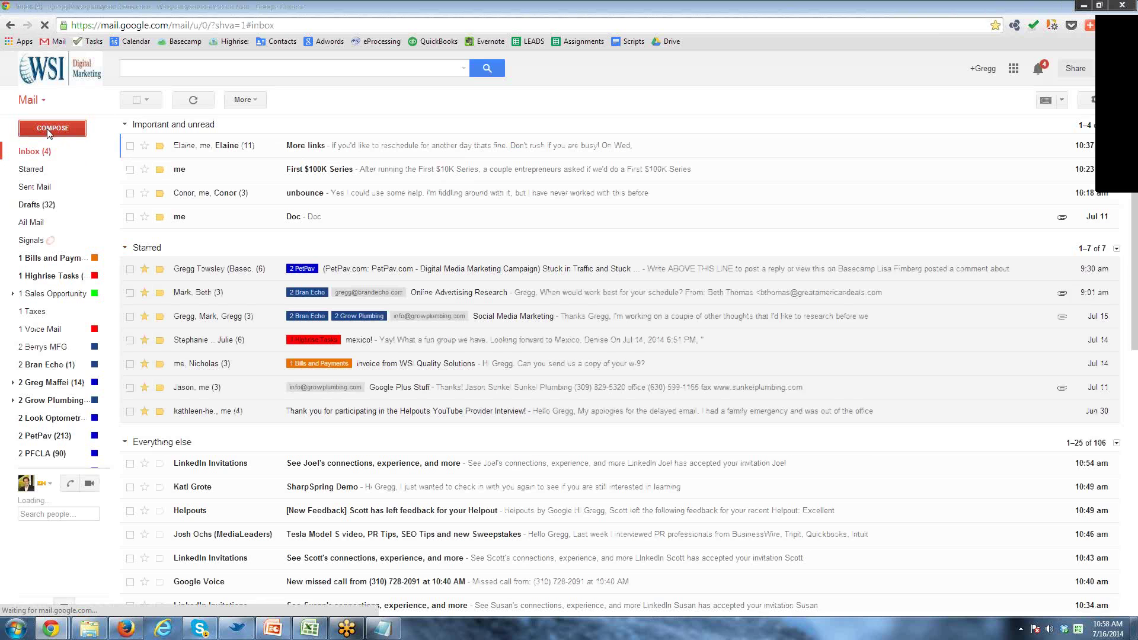
{"action": "key", "text": "ctrl+v"}
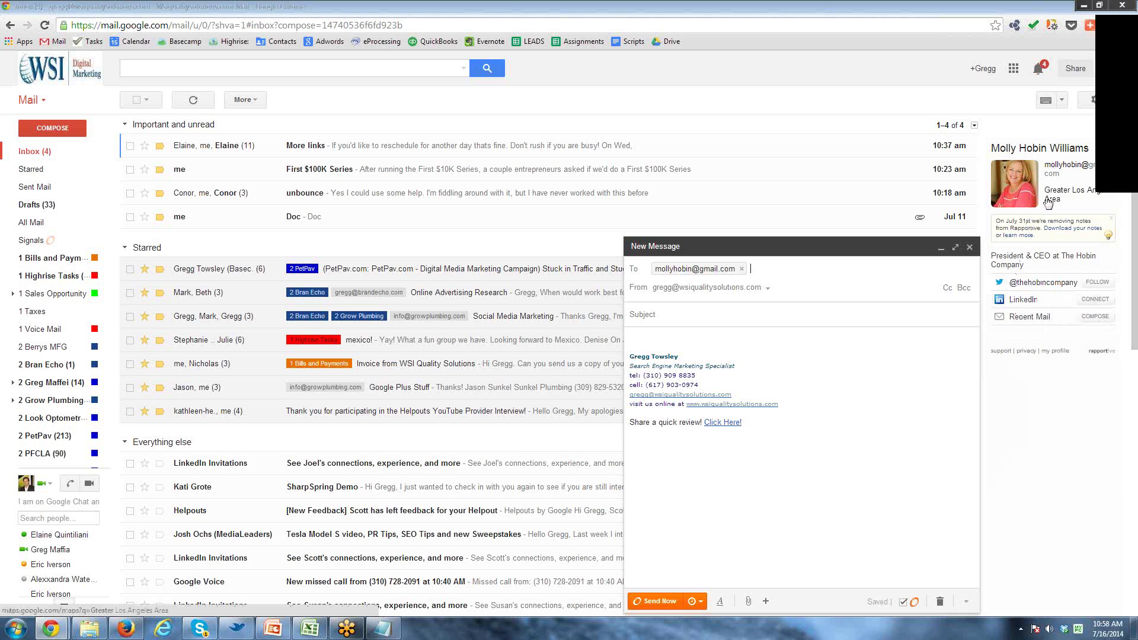
View the recipient's LinkedIn profile through the Rapportive contact details, and return to the Gmail draft.
{"action": "left_click", "coordinate": [756, 313]}
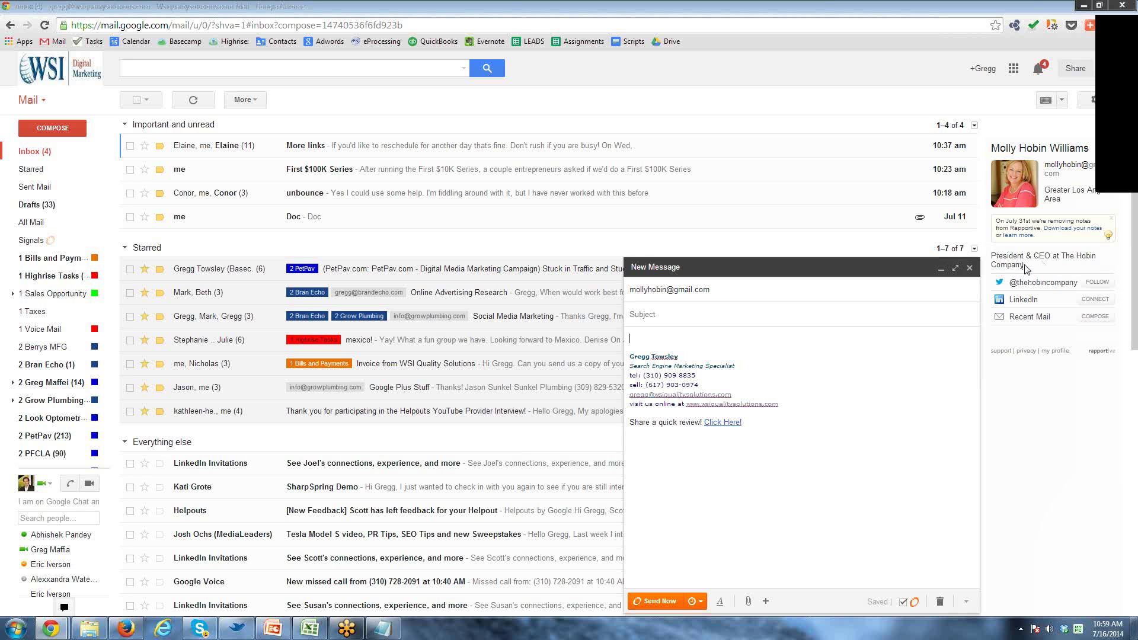
{"action": "left_click", "coordinate": [1022, 303]}
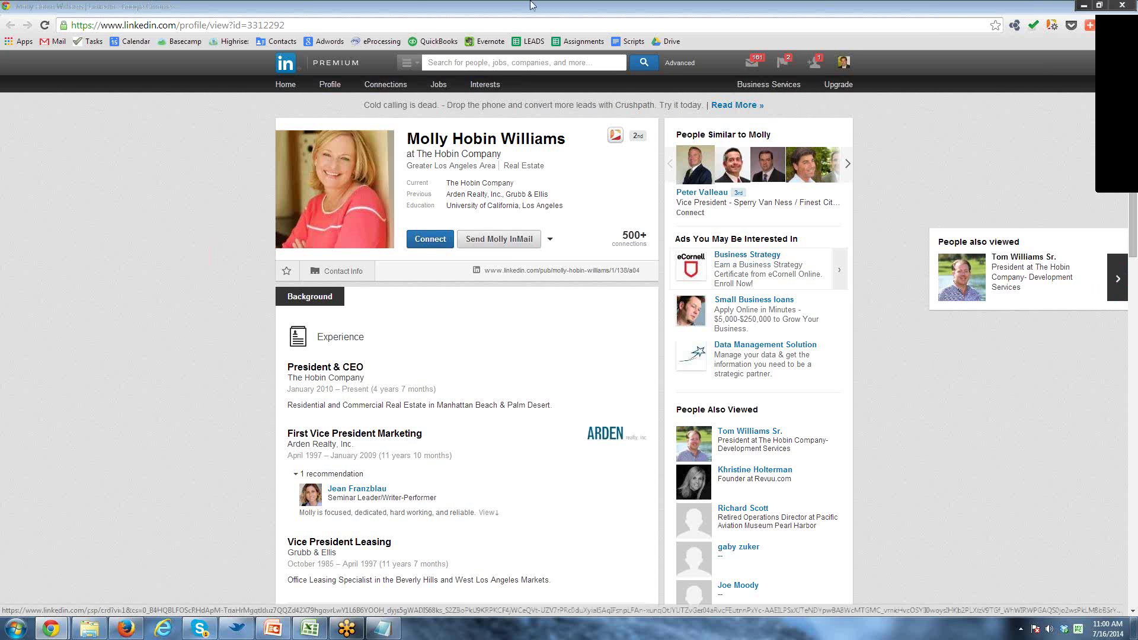
{"action": "key", "text": "alt+Tab"}
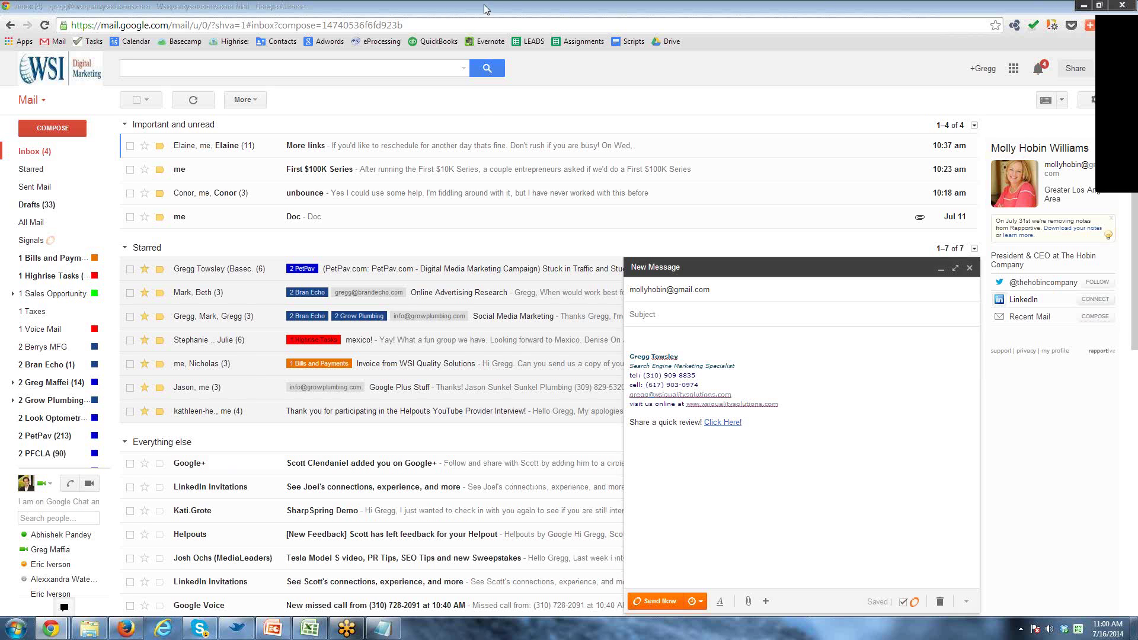
{"action": "left_click", "coordinate": [127, 629]}
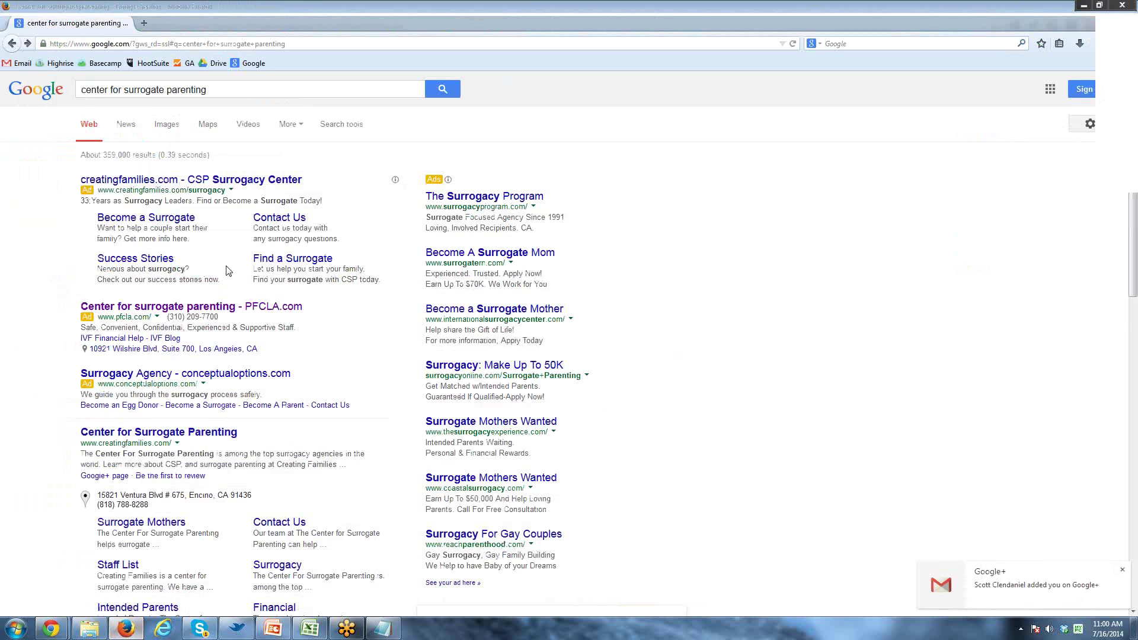
{"action": "left_click", "coordinate": [6, 12]}
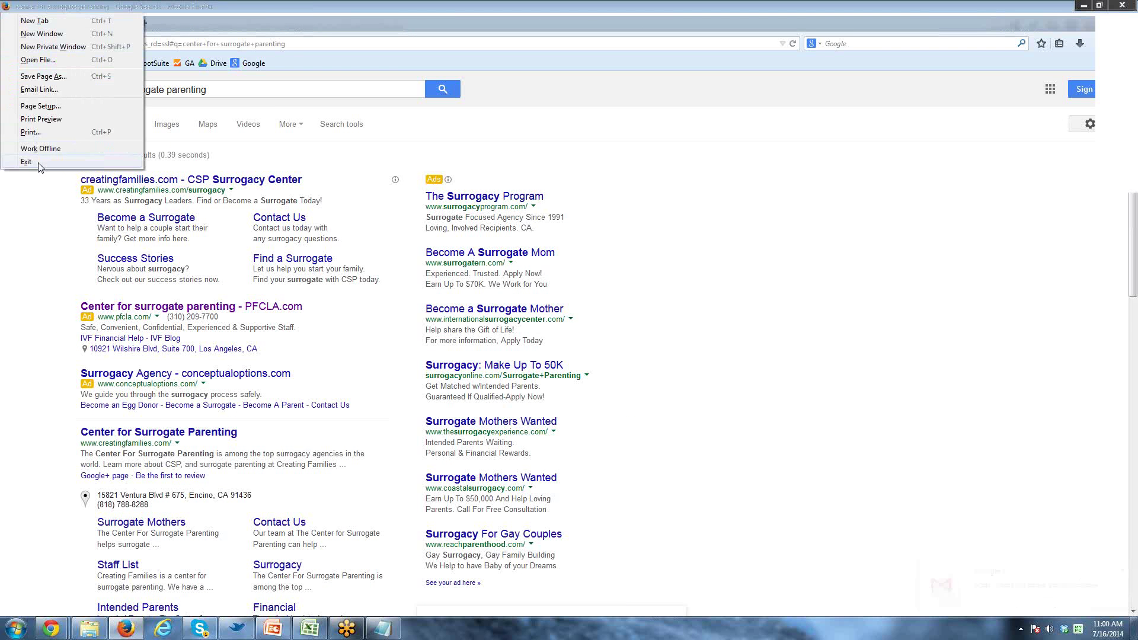
{"action": "left_click", "coordinate": [227, 91]}
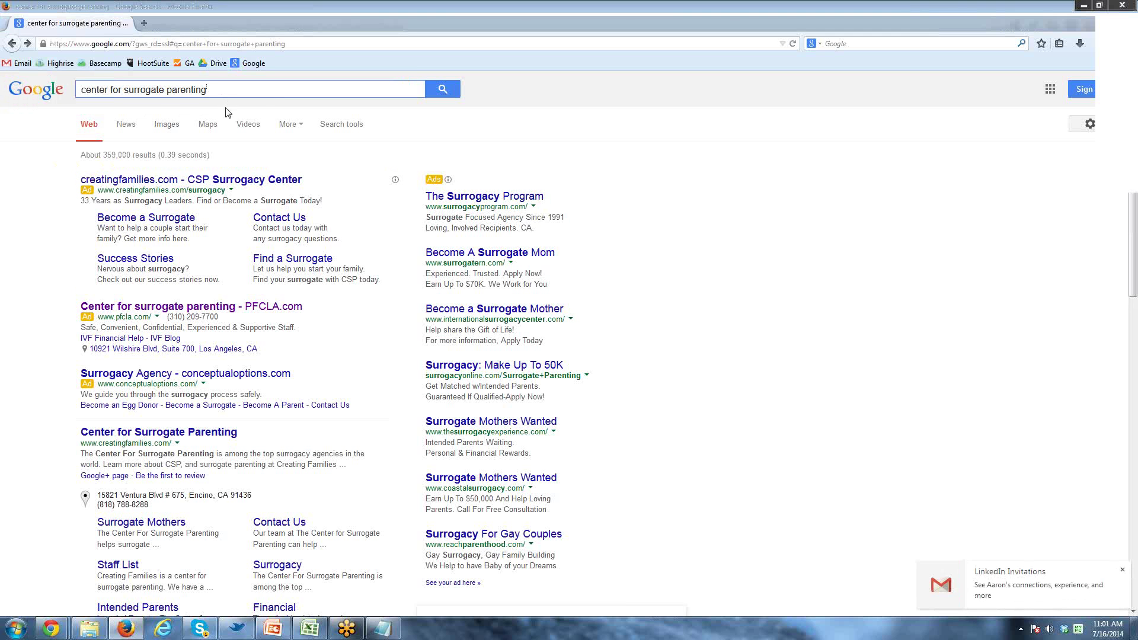
{"action": "left_click", "coordinate": [16, 629]}
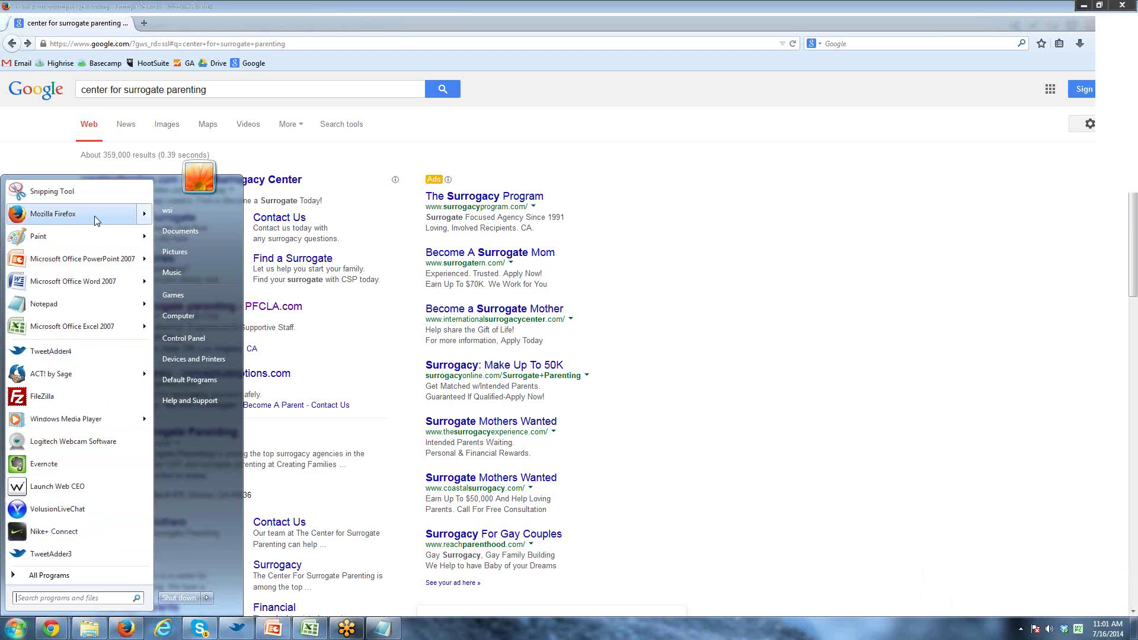
{"action": "mouse_move", "coordinate": [96, 220]}
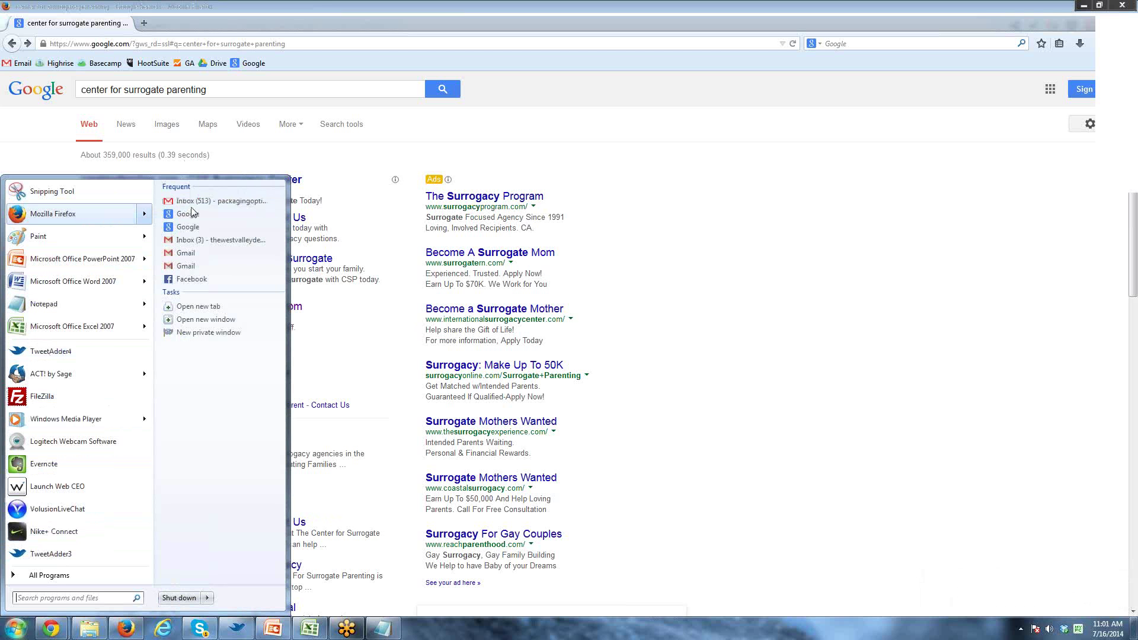
{"action": "left_click", "coordinate": [647, 259]}
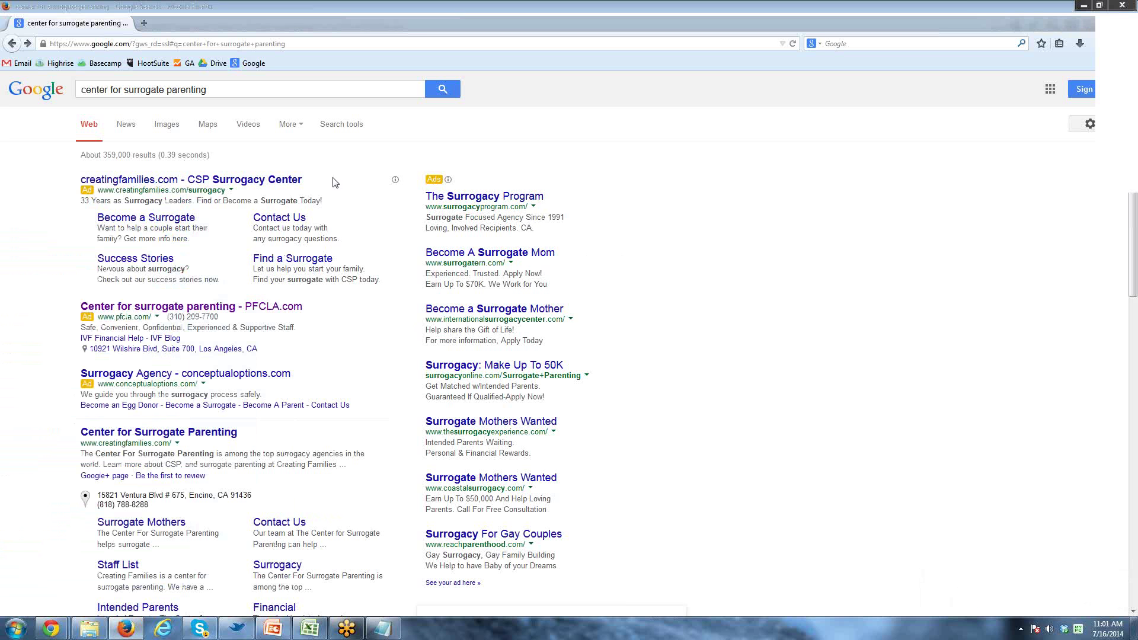
{"action": "left_click", "coordinate": [1089, 5]}
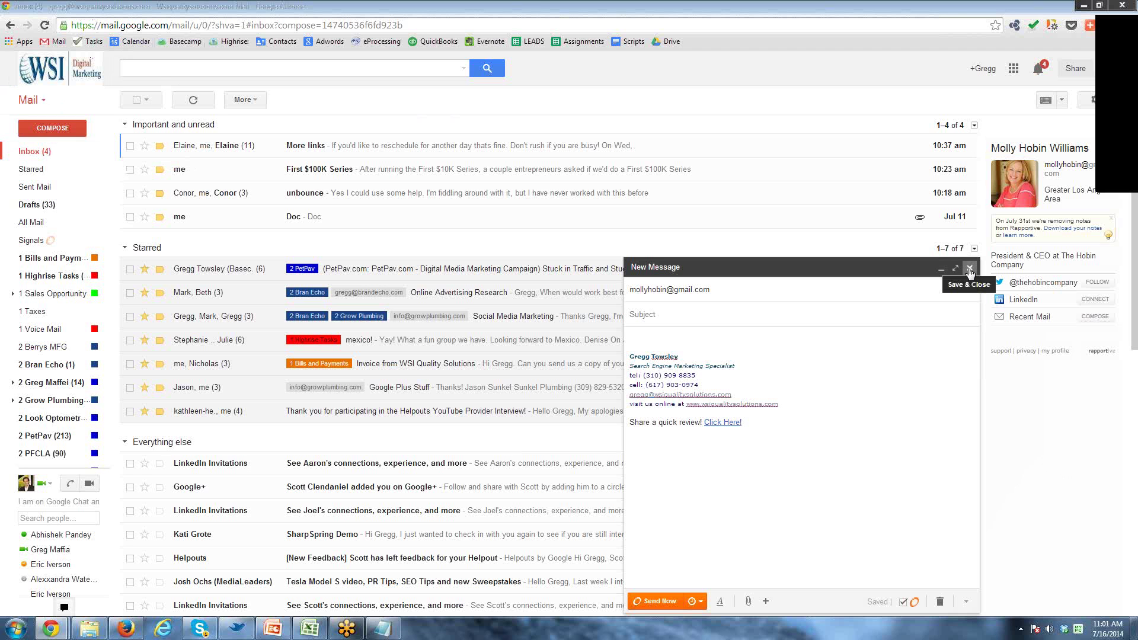
Open the Rapportive website, rapportive.com, in a new browser tab.
{"action": "key", "text": "ctrl+t"}
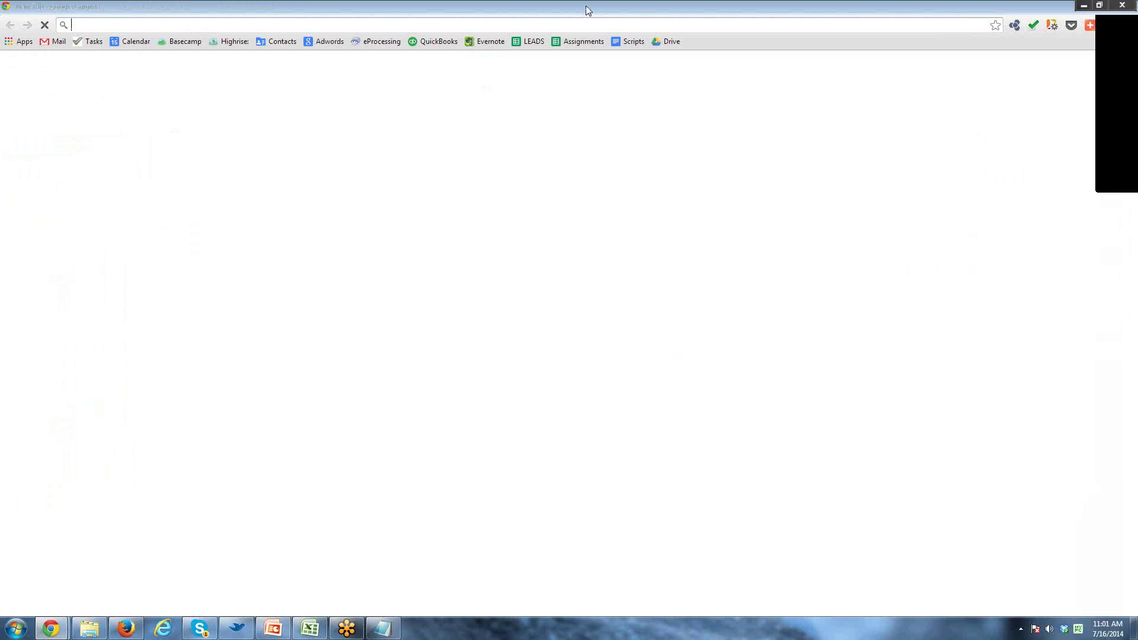
{"action": "type", "text": "rapp"}
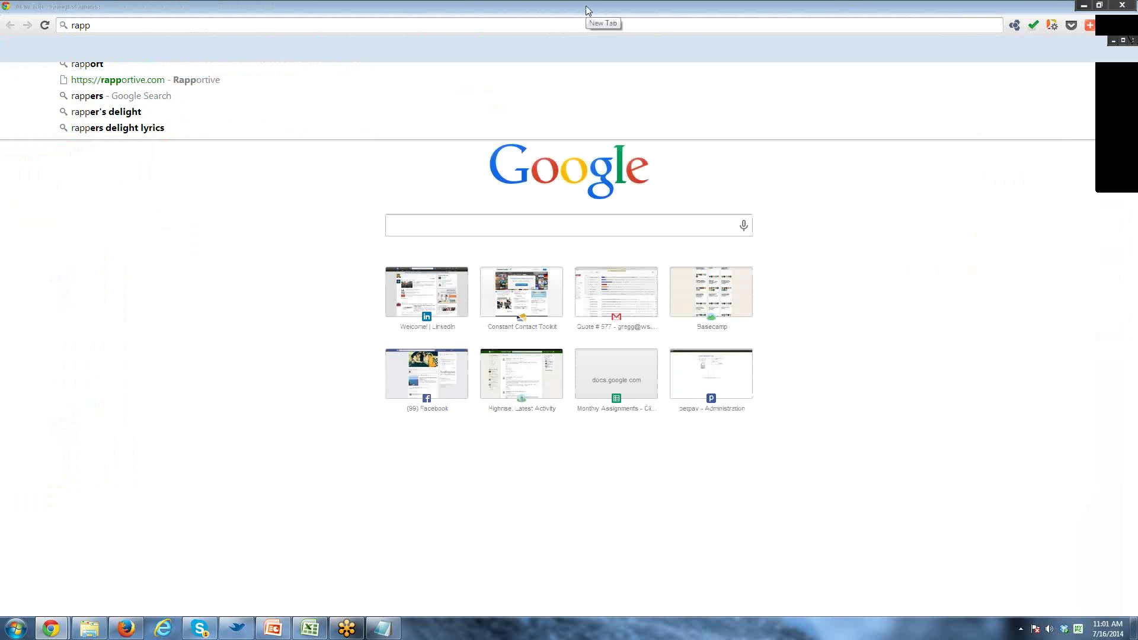
{"action": "type", "text": "orti9"}
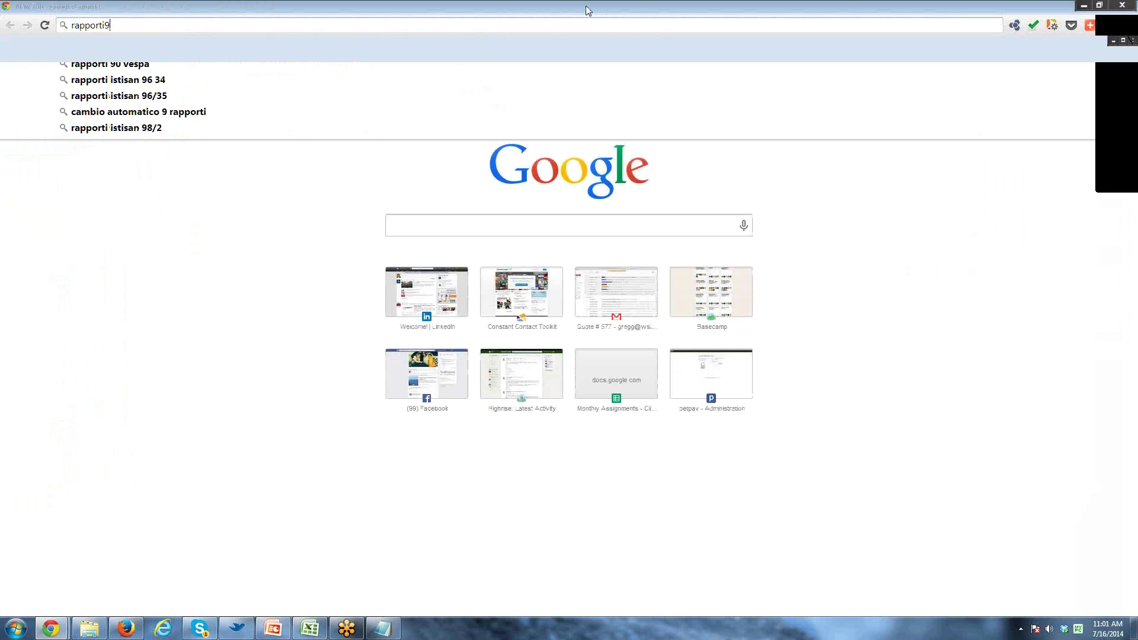
{"action": "key", "text": "BackSpace"}
{"action": "type", "text": "ve"}
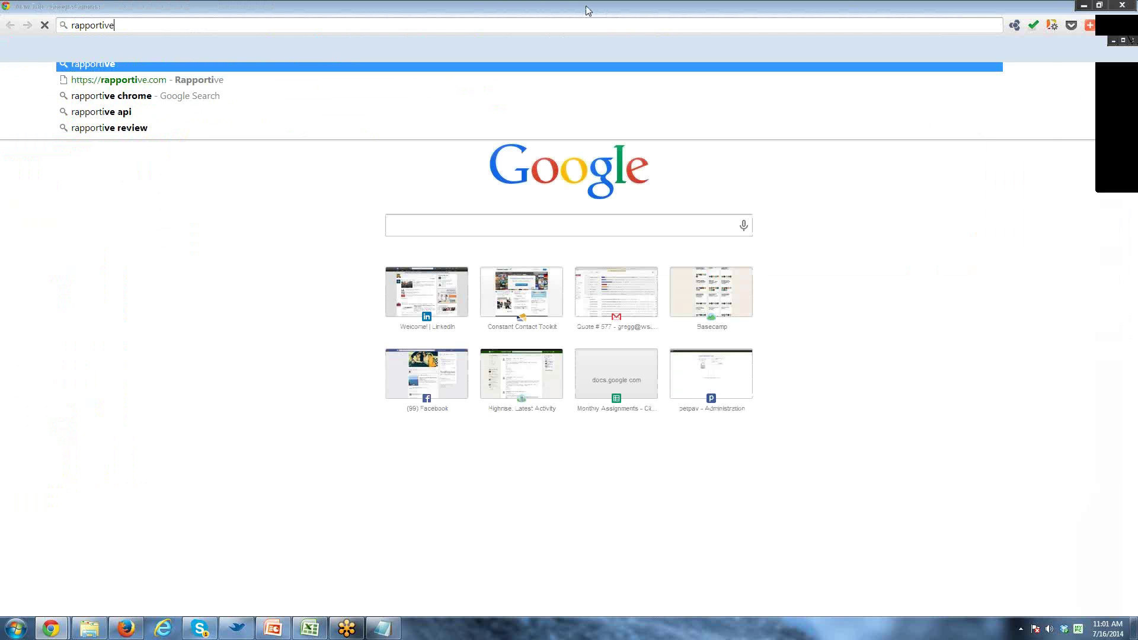
{"action": "key", "text": "Down"}
{"action": "key", "text": "Return"}
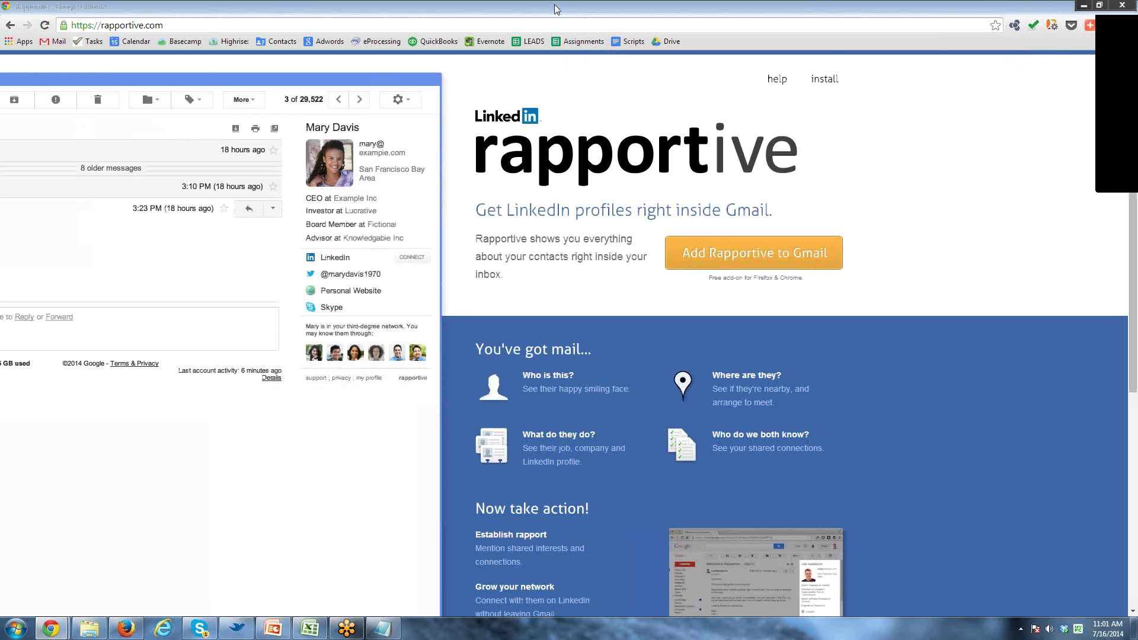
Return to the Gmail inbox, open the "More links" conversation, and close the unsent new message.
{"action": "left_click", "coordinate": [507, 10]}
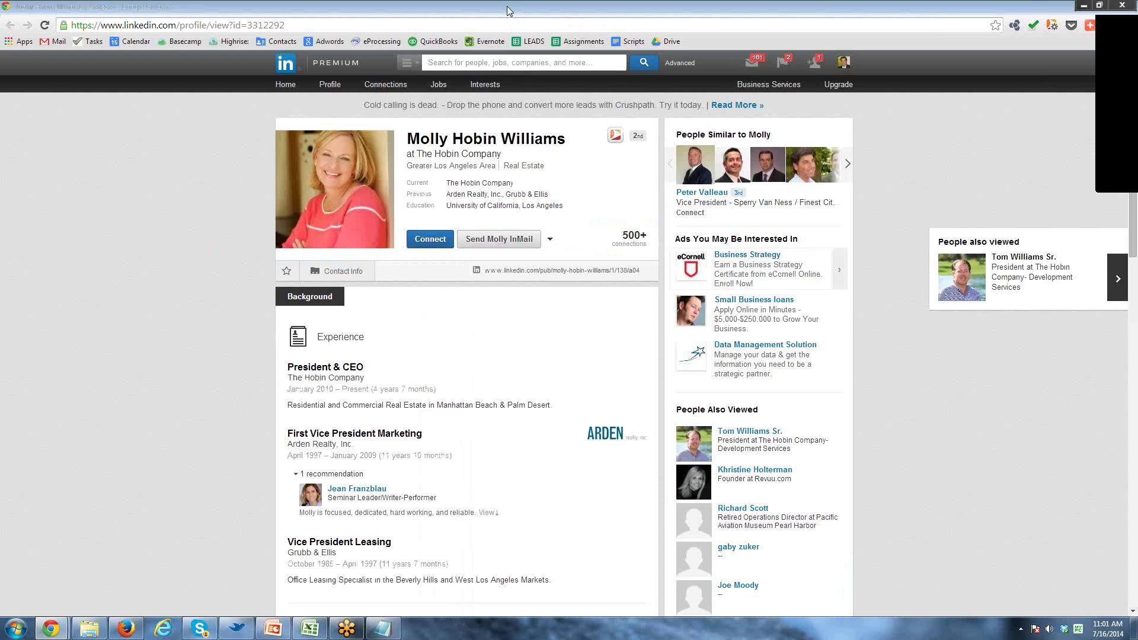
{"action": "left_click", "coordinate": [600, 10]}
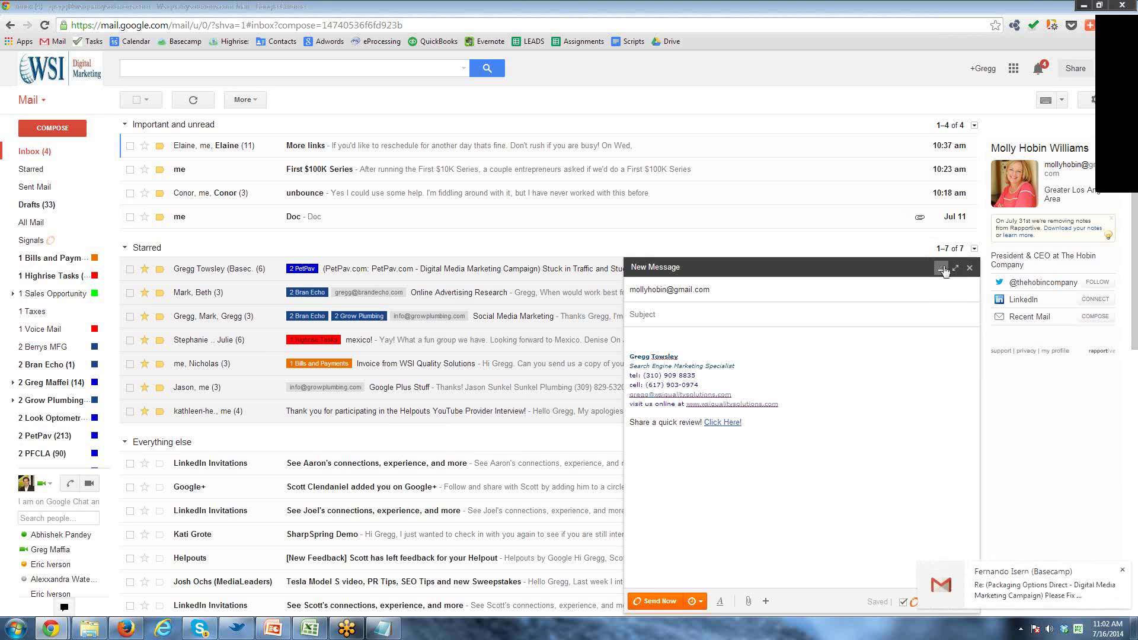
{"action": "left_click", "coordinate": [301, 148]}
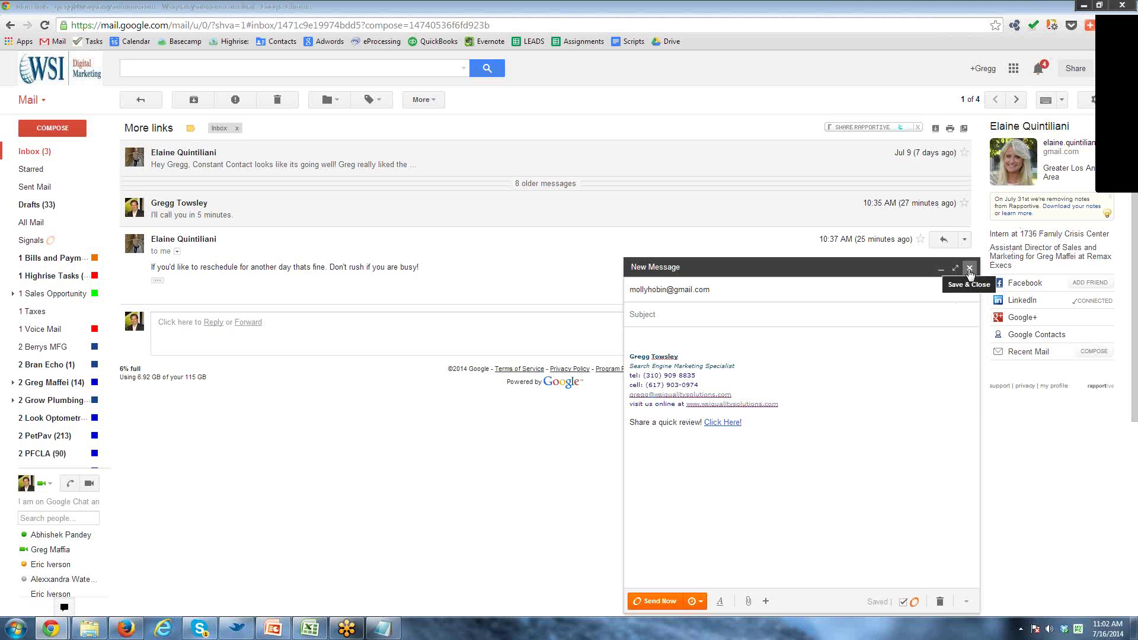
{"action": "left_click", "coordinate": [970, 270]}
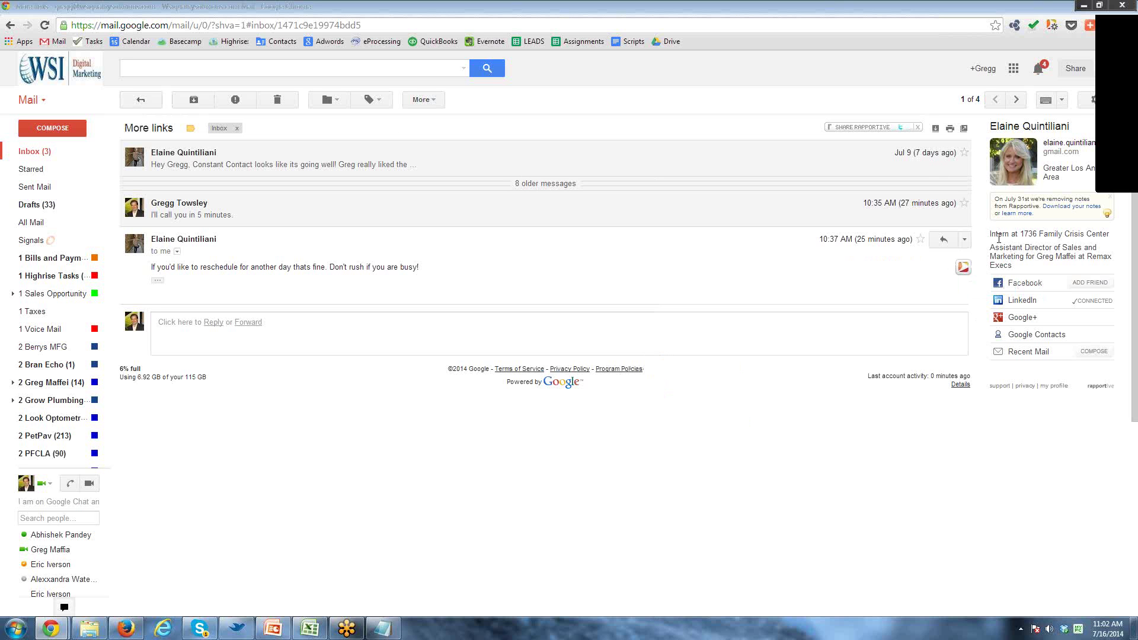
Highlight the sender's job details in Rapportive, and view the email's Ecquire capture form without submitting it.
{"action": "left_click_drag", "start_coordinate": [995, 235], "coordinate": [1085, 267]}
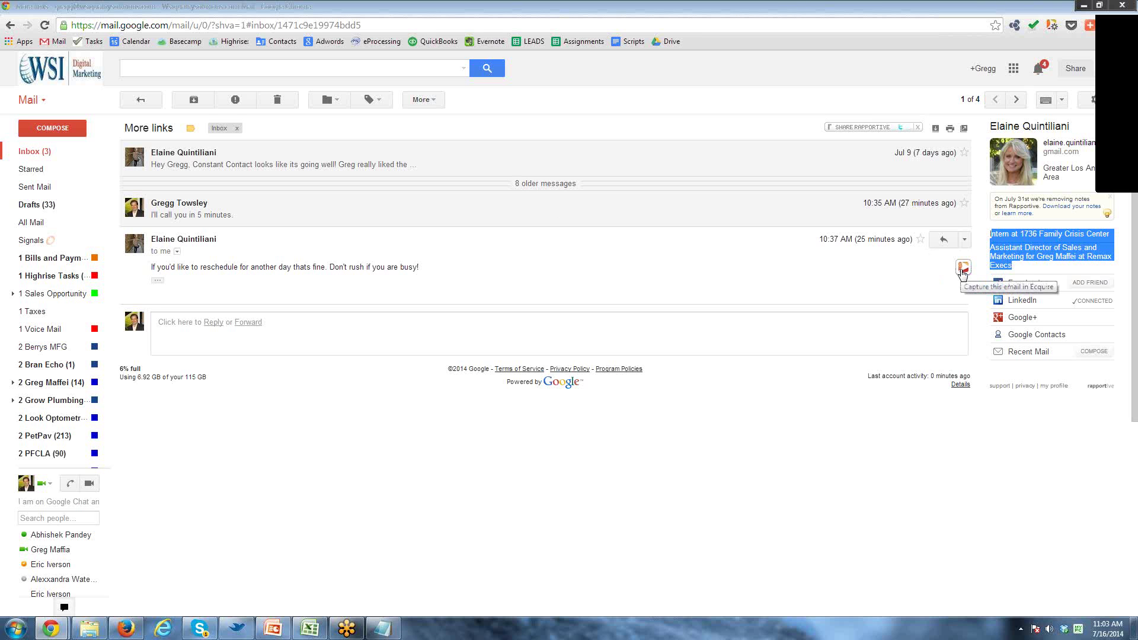
{"action": "left_click", "coordinate": [962, 270]}
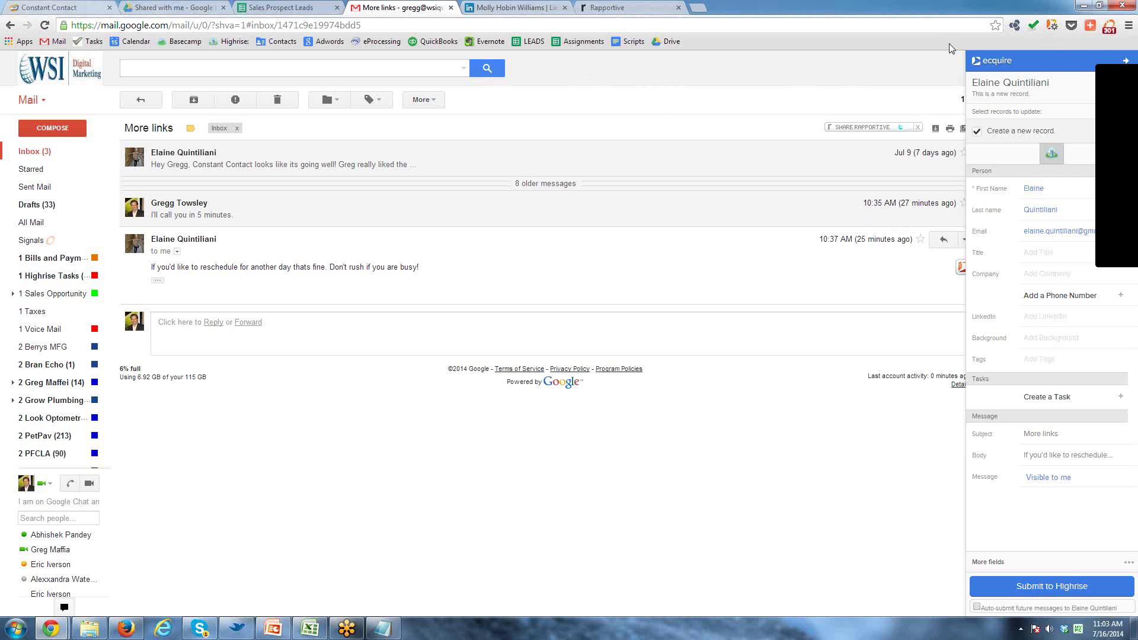
{"action": "left_click", "coordinate": [1124, 62]}
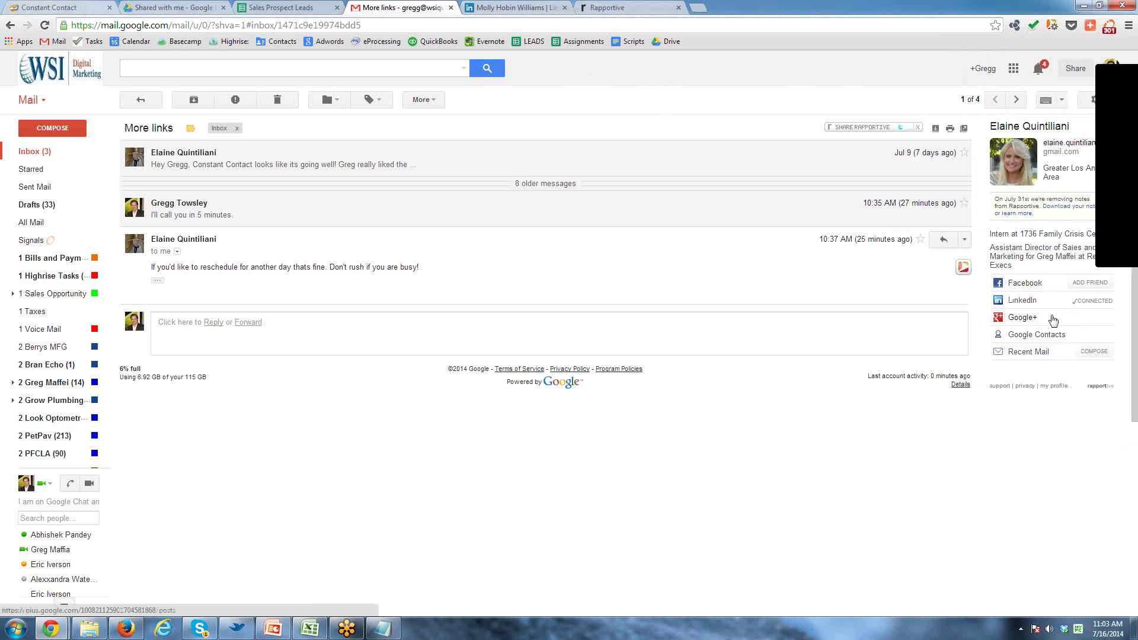
Open the sender's LinkedIn profile from Rapportive, and check the Ecquire capture option for that profile.
{"action": "left_click", "coordinate": [1021, 302]}
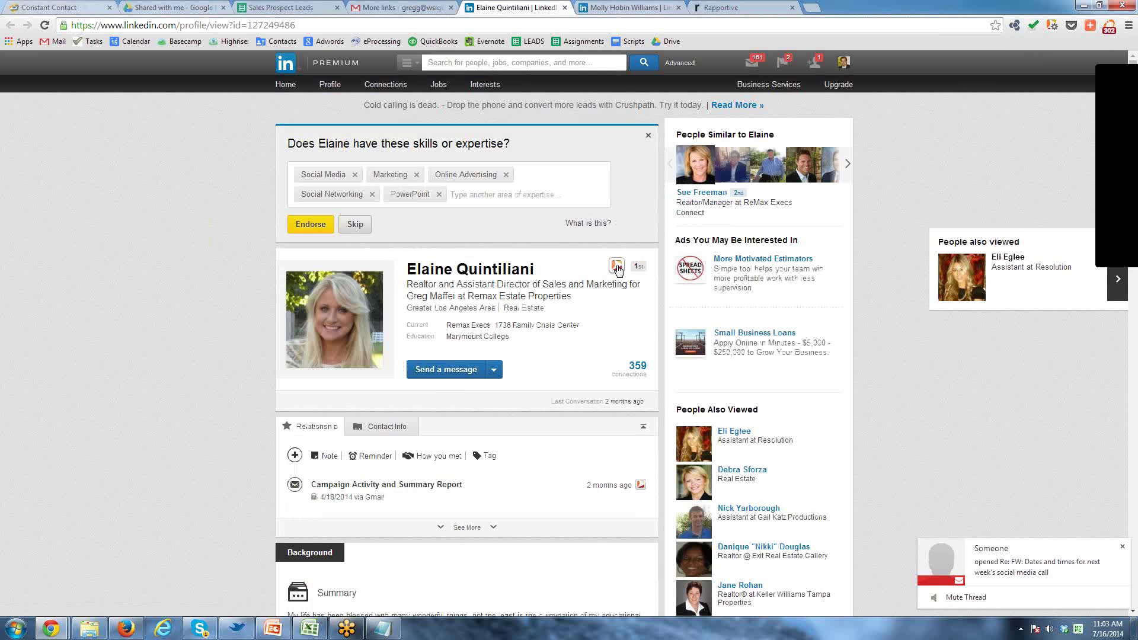
{"action": "left_click", "coordinate": [617, 267]}
{"action": "left_click", "coordinate": [1116, 62]}
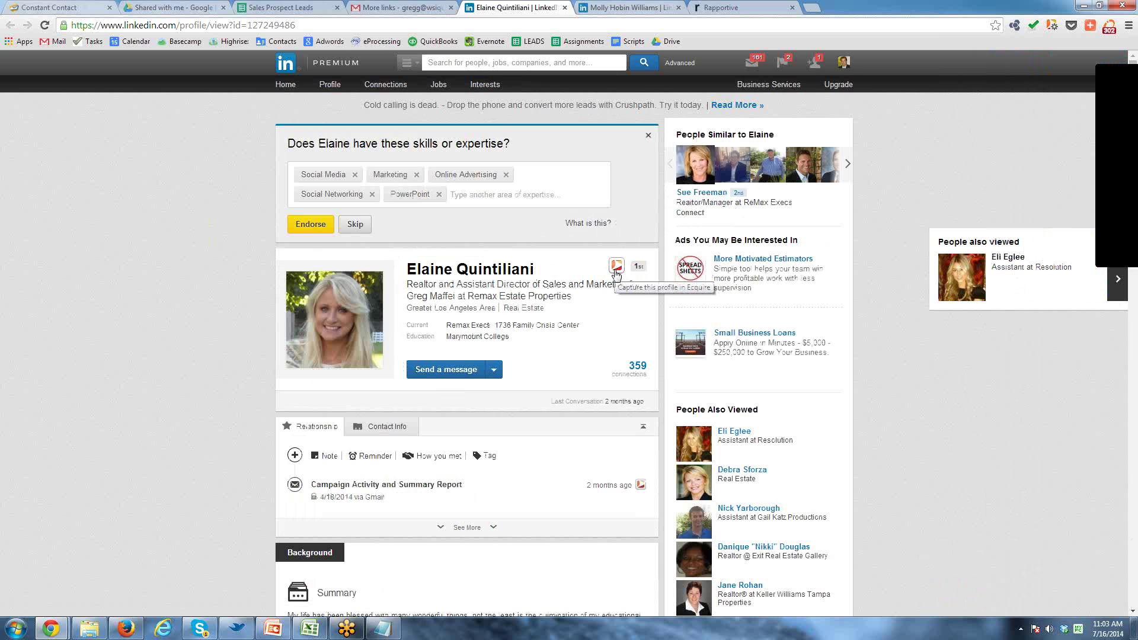
Examine the summary, experience, skills and education sections of the LinkedIn profile.
{"action": "scroll", "coordinate": [468, 435], "scroll_direction": "down", "scroll_amount": 7}
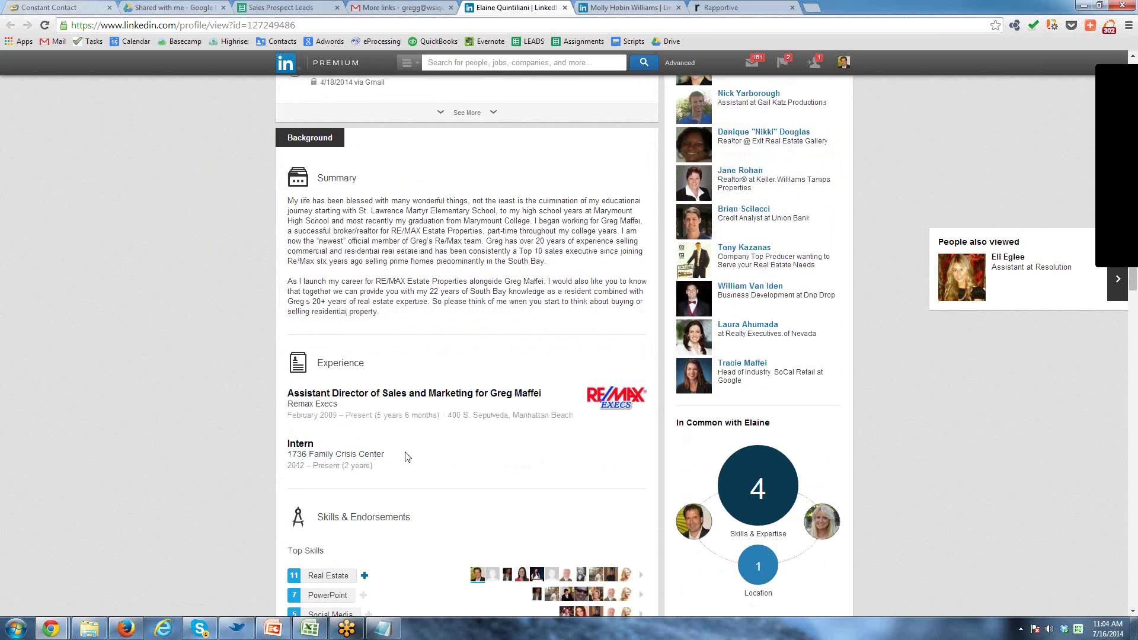
{"action": "scroll", "coordinate": [408, 457], "scroll_direction": "down", "scroll_amount": 3}
{"action": "scroll", "coordinate": [407, 457], "scroll_direction": "down", "scroll_amount": 5}
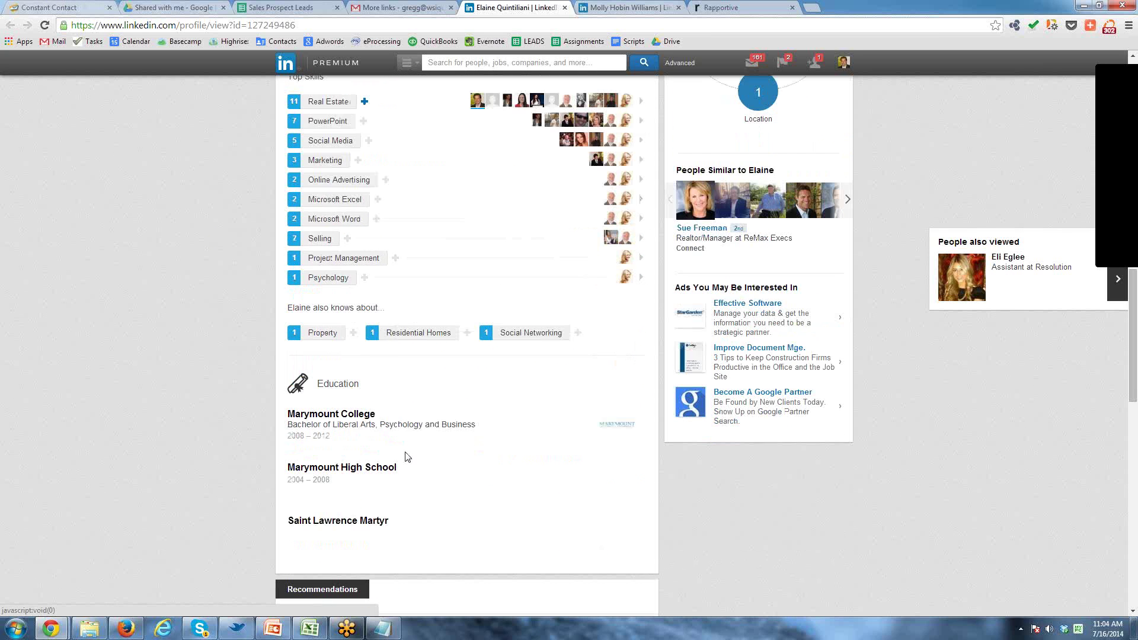
{"action": "scroll", "coordinate": [332, 220], "scroll_direction": "up", "scroll_amount": 4}
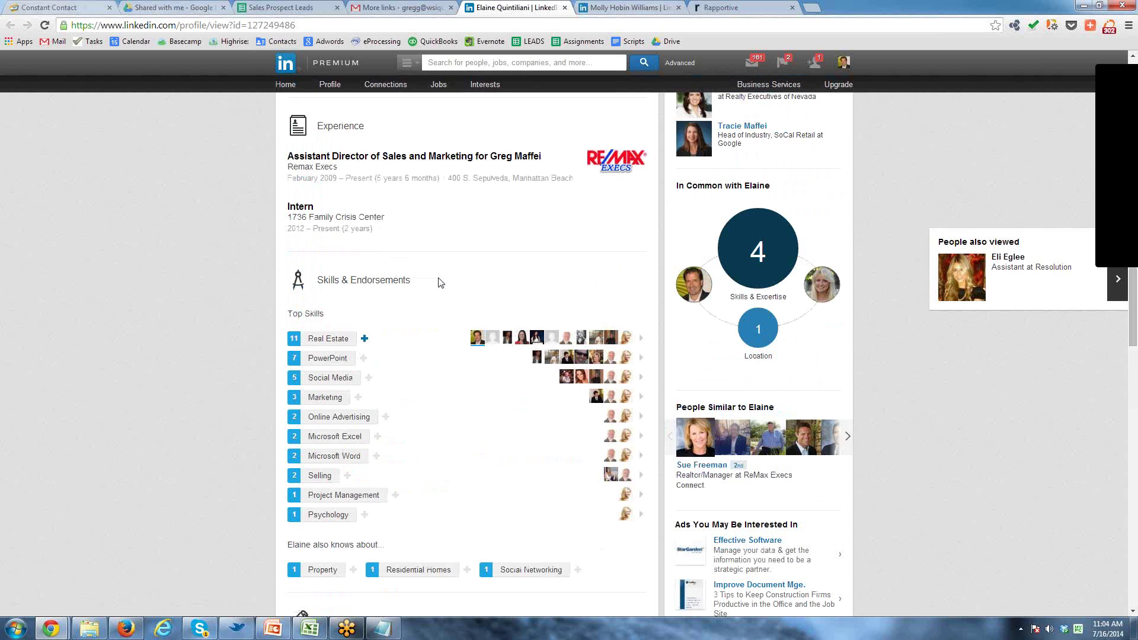
{"action": "scroll", "coordinate": [438, 281], "scroll_direction": "up", "scroll_amount": 4}
{"action": "scroll", "coordinate": [438, 281], "scroll_direction": "up", "scroll_amount": 4}
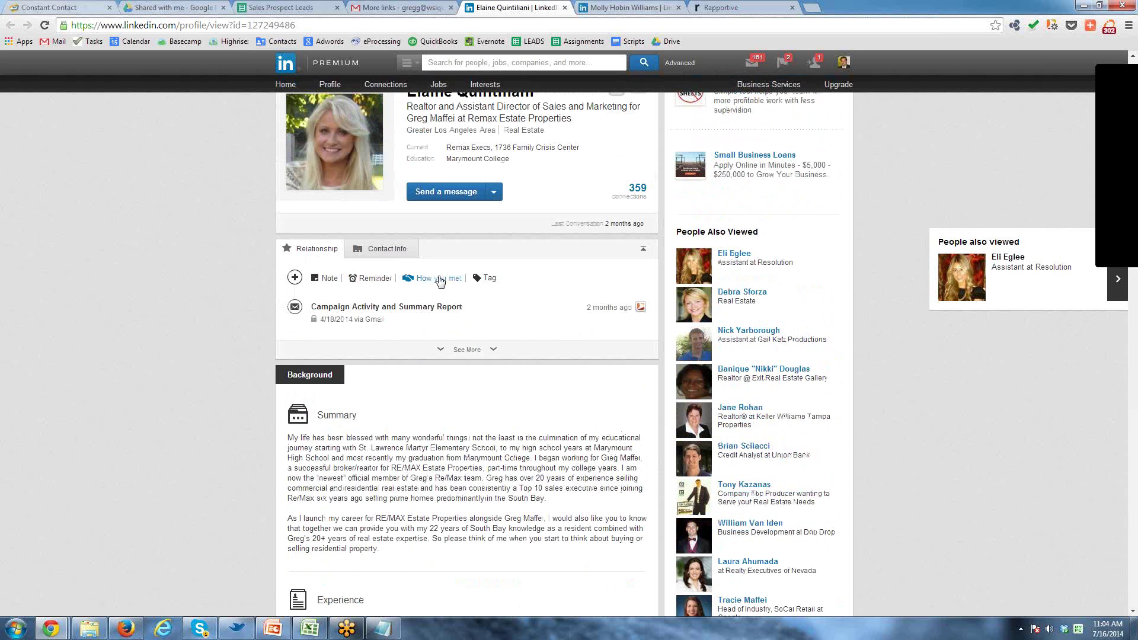
{"action": "scroll", "coordinate": [439, 280], "scroll_direction": "up", "scroll_amount": 3}
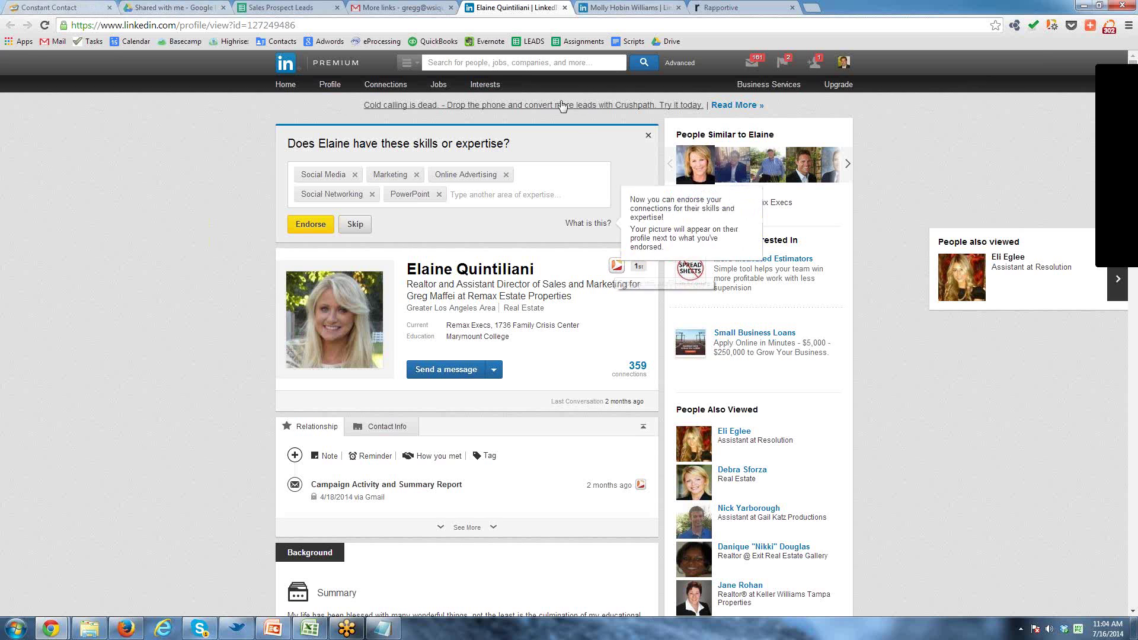
Switch to the Constant Contact page and review the email-open notifications in the Signals extension.
{"action": "left_click", "coordinate": [64, 8]}
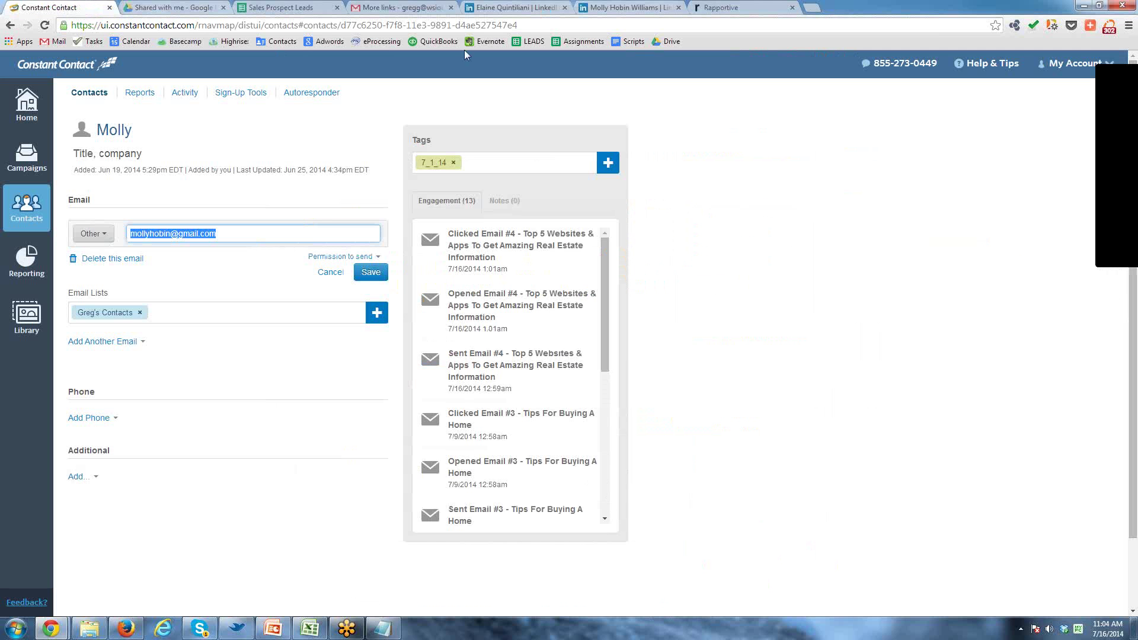
{"action": "left_click", "coordinate": [1110, 27]}
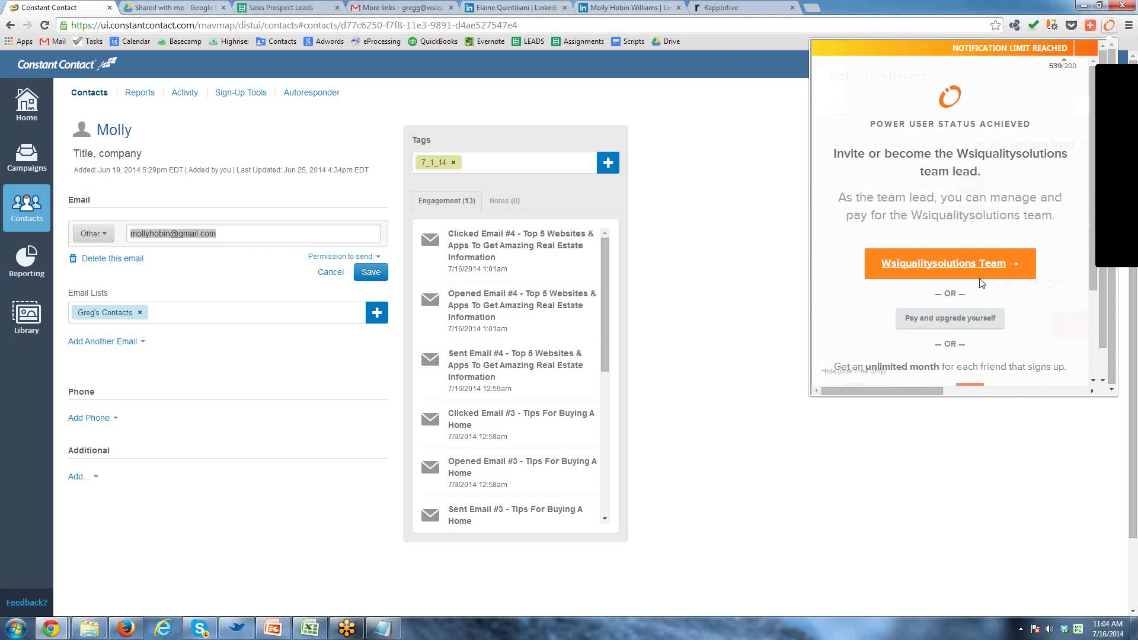
{"action": "left_click", "coordinate": [742, 156]}
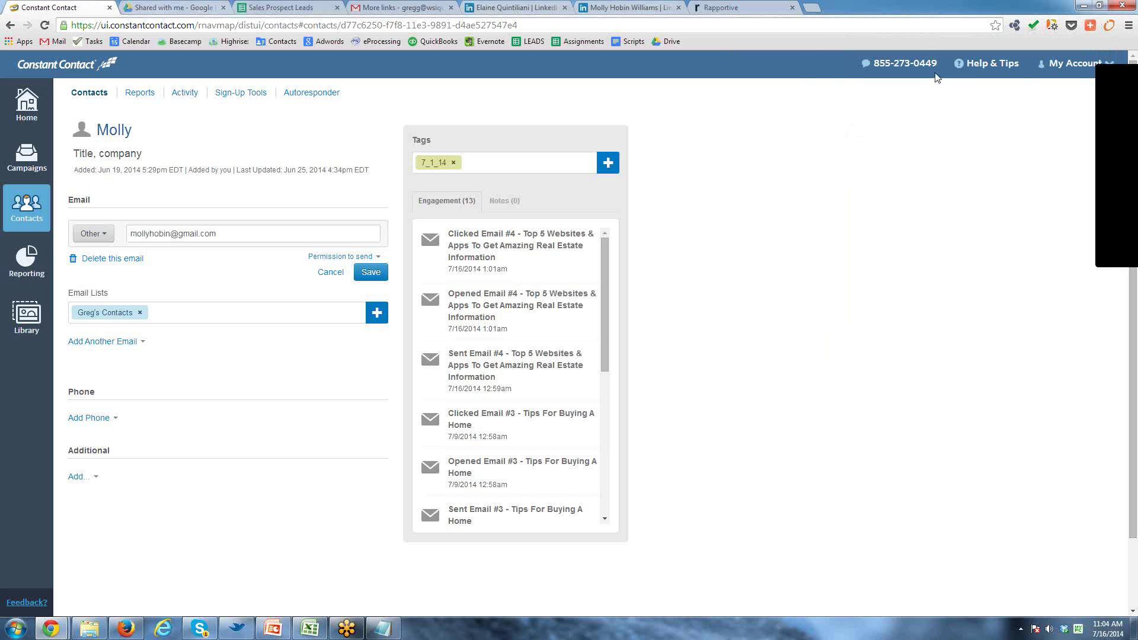
{"action": "left_click", "coordinate": [1109, 26]}
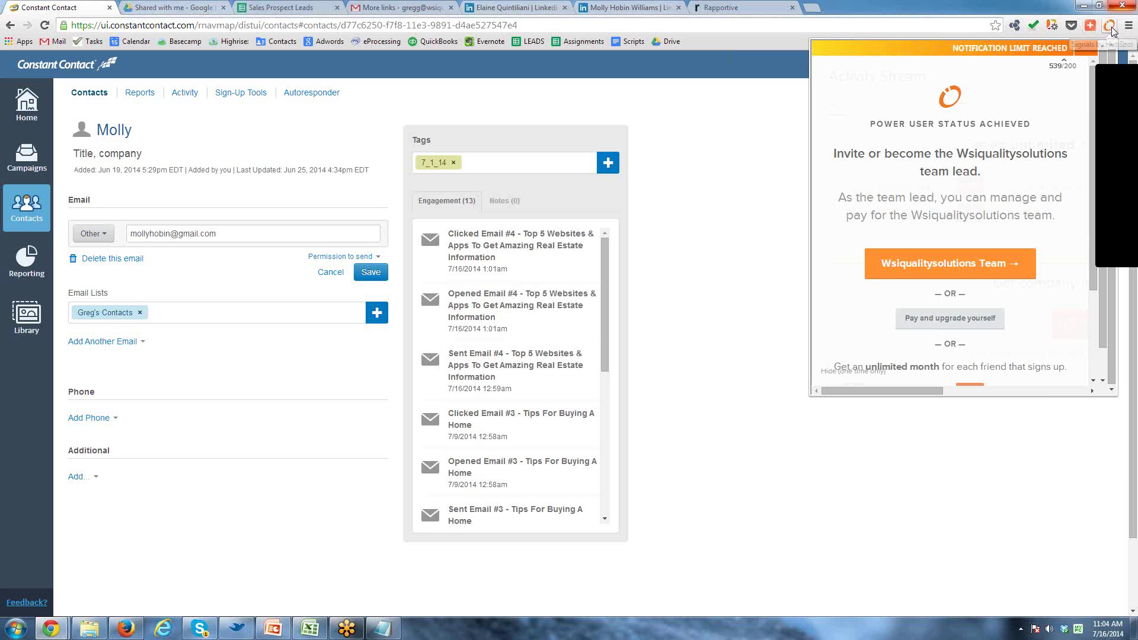
{"action": "left_click", "coordinate": [1110, 27]}
{"action": "left_click", "coordinate": [1111, 27]}
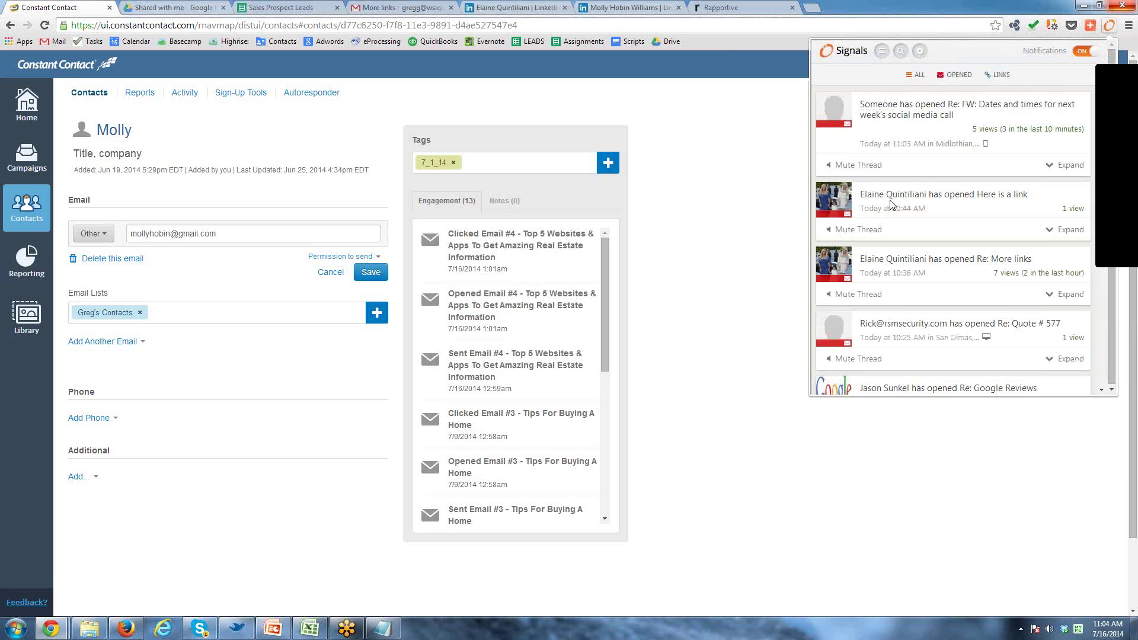
{"action": "left_click", "coordinate": [892, 204]}
{"action": "left_click", "coordinate": [756, 239]}
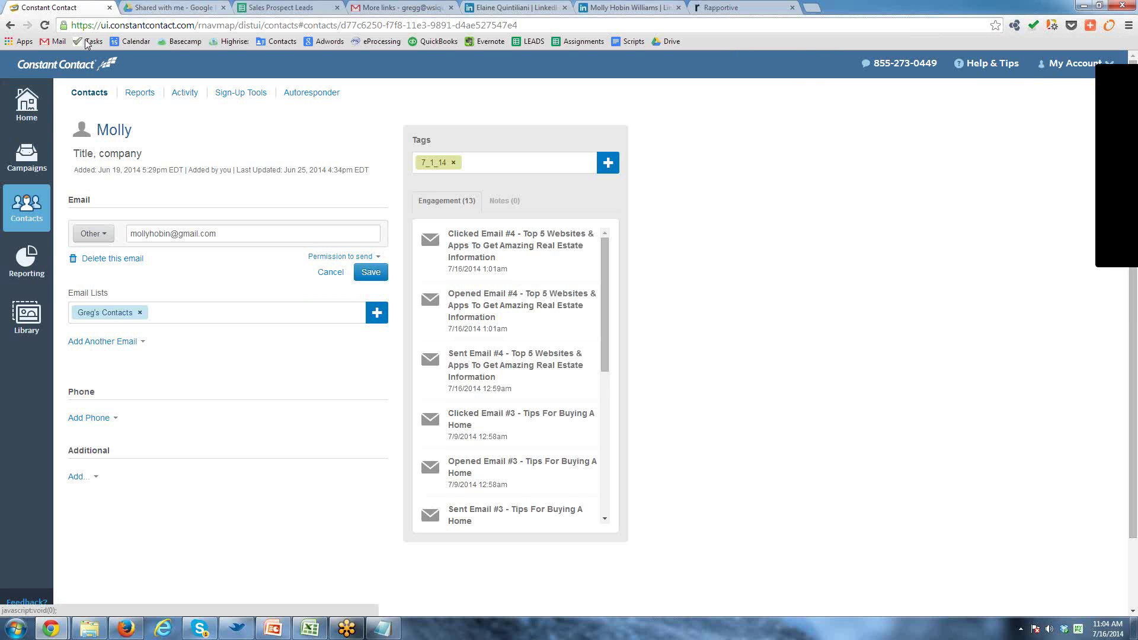
Close the Google Drive, Gmail and both LinkedIn profile browser tabs.
{"action": "left_click", "coordinate": [168, 8]}
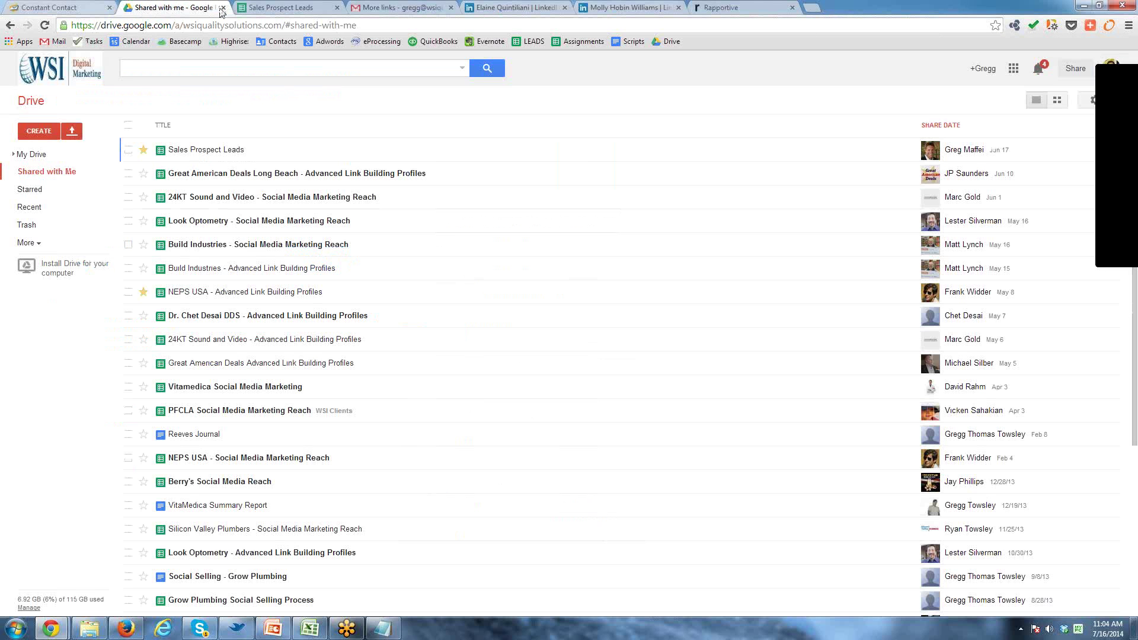
{"action": "left_click", "coordinate": [223, 8]}
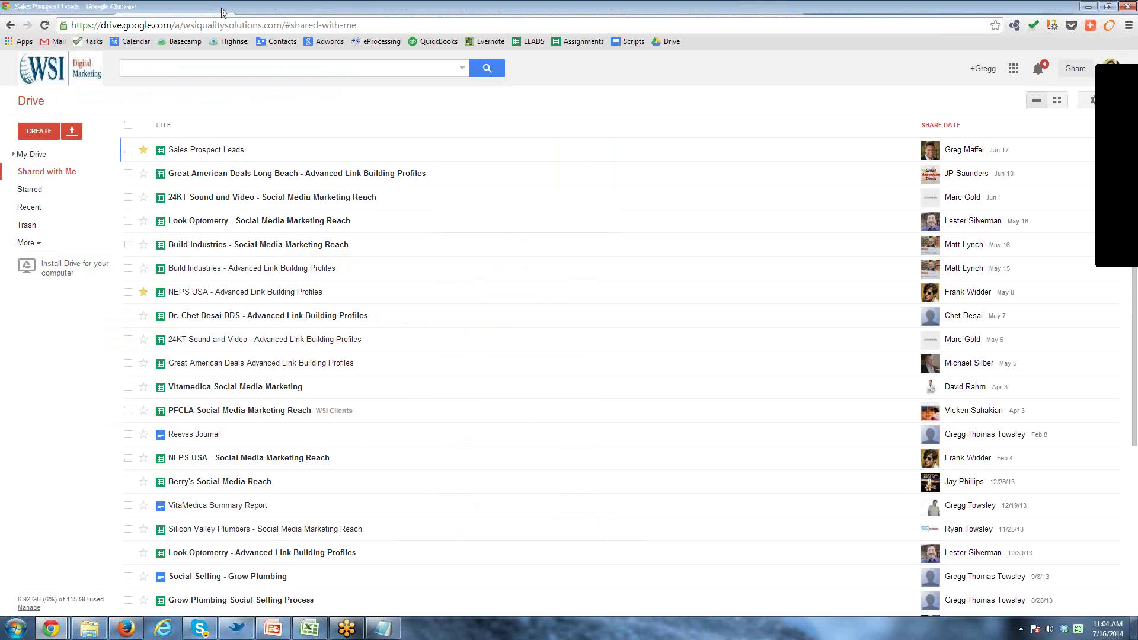
{"action": "left_click", "coordinate": [264, 9]}
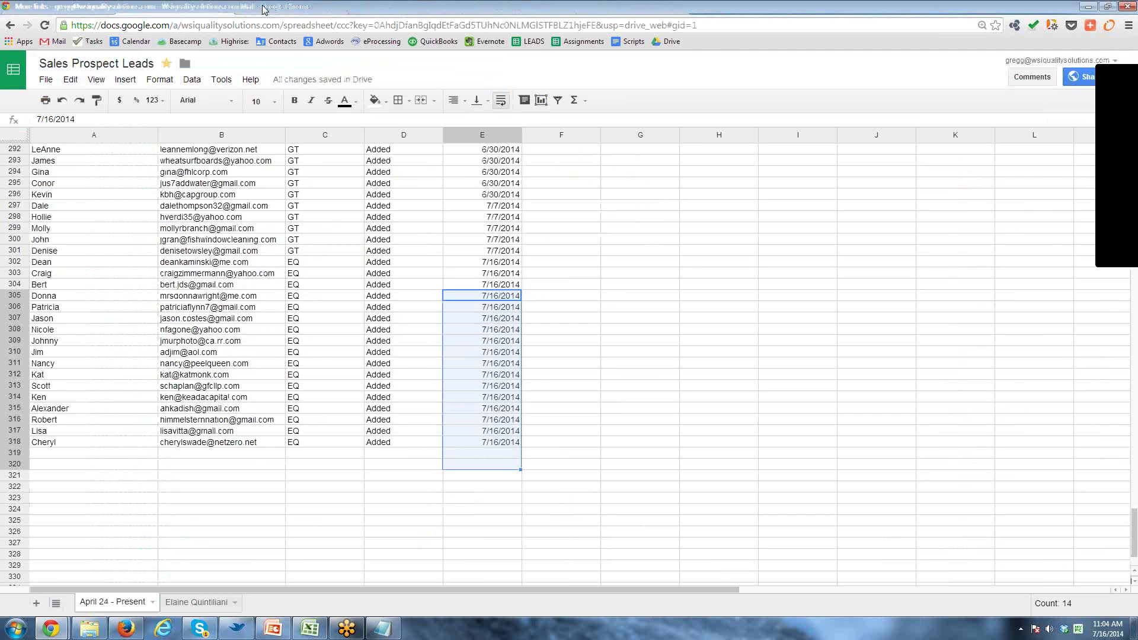
{"action": "left_click", "coordinate": [337, 7]}
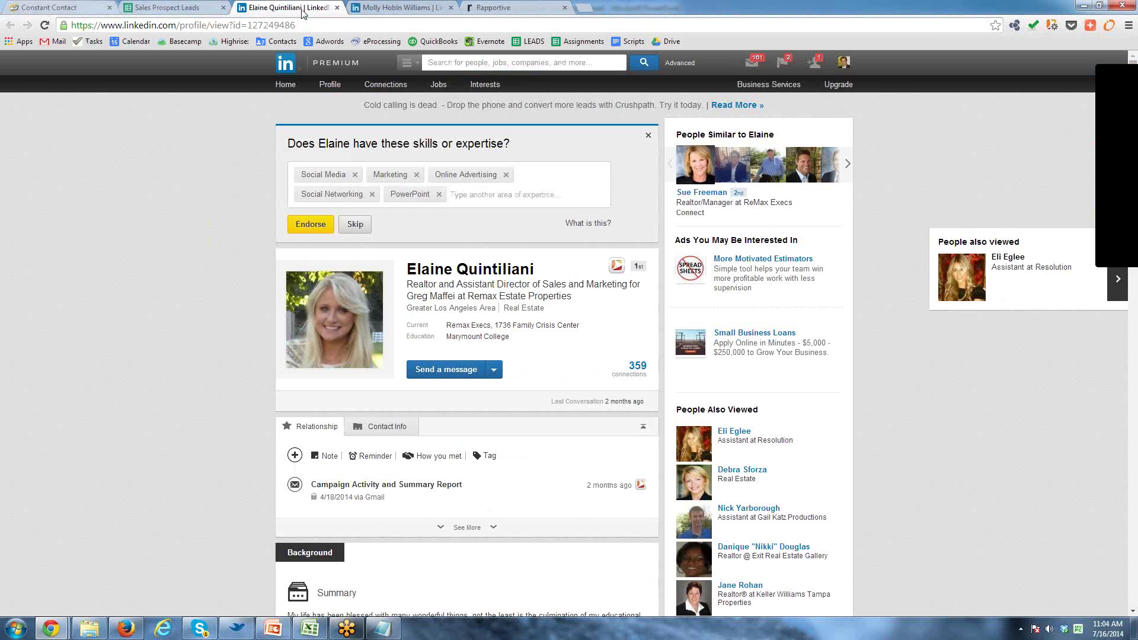
{"action": "left_click", "coordinate": [338, 8]}
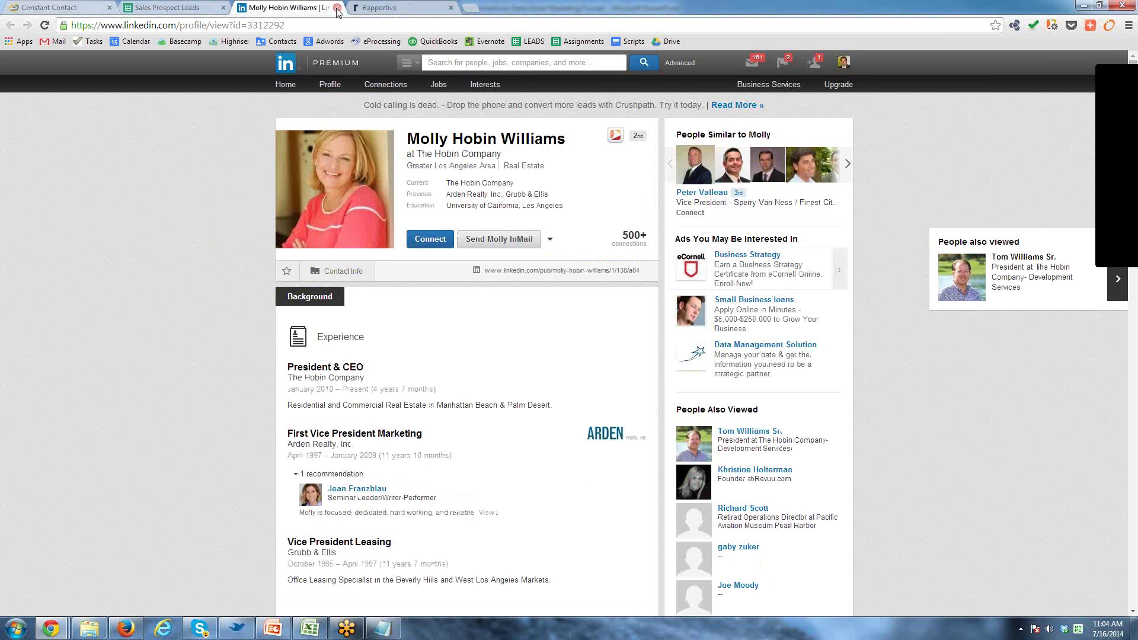
{"action": "left_click", "coordinate": [338, 8]}
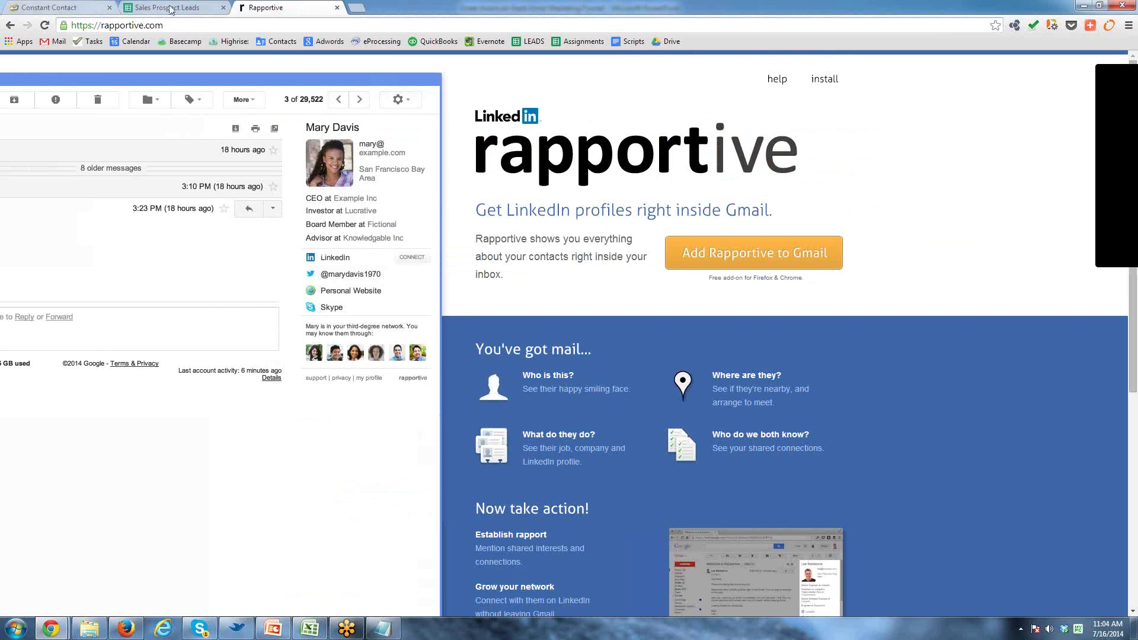
Show the Constant Contact autoresponder list, and review the "Track, Measure, & Score Most Engaged Prospects" stage on slide 2 in PowerPoint.
{"action": "left_click", "coordinate": [36, 13]}
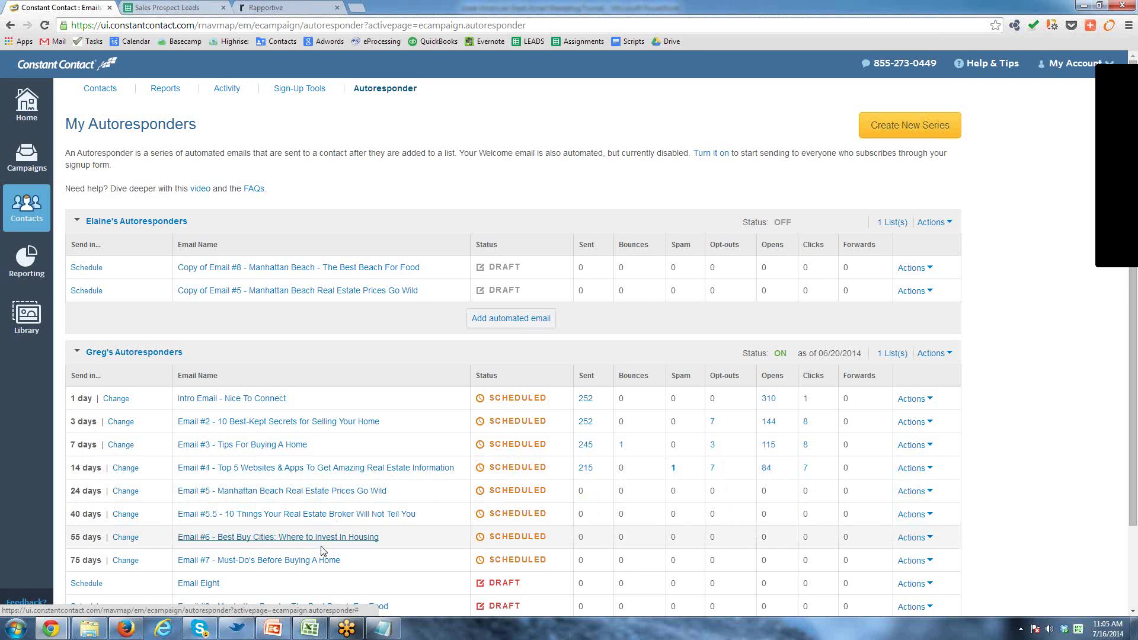
{"action": "left_click", "coordinate": [272, 629]}
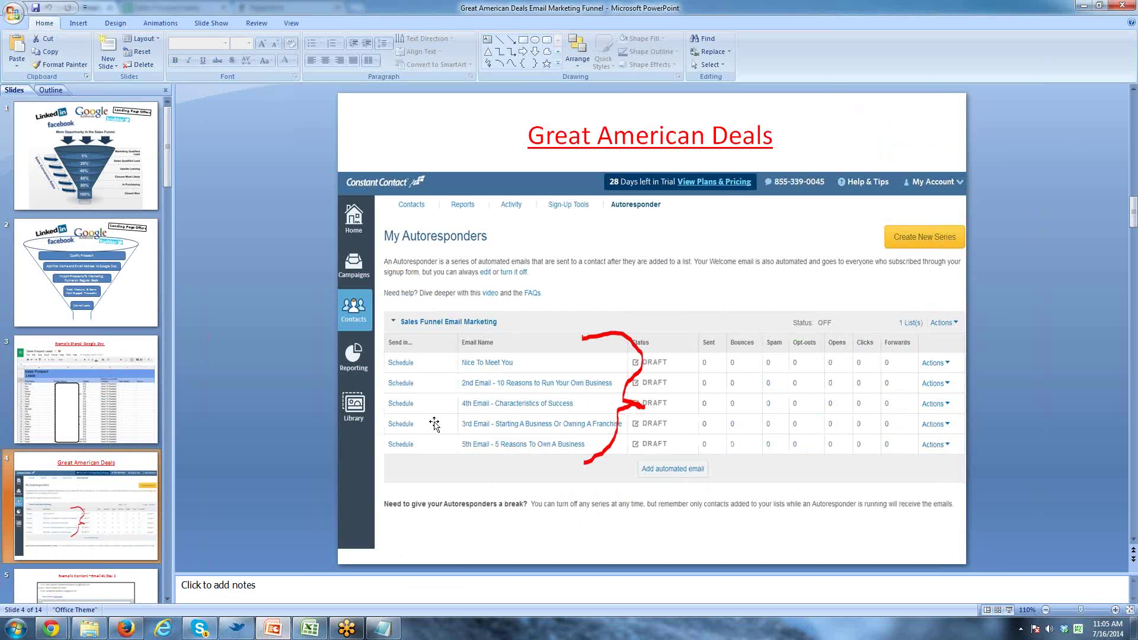
{"action": "left_click", "coordinate": [131, 295]}
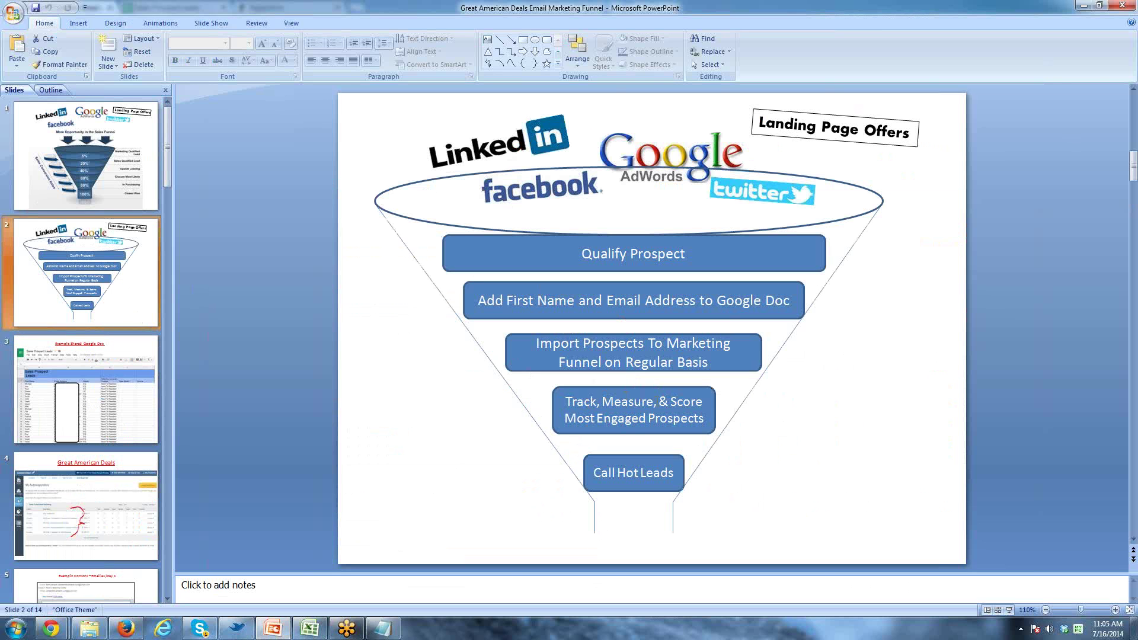
{"action": "left_click", "coordinate": [567, 402]}
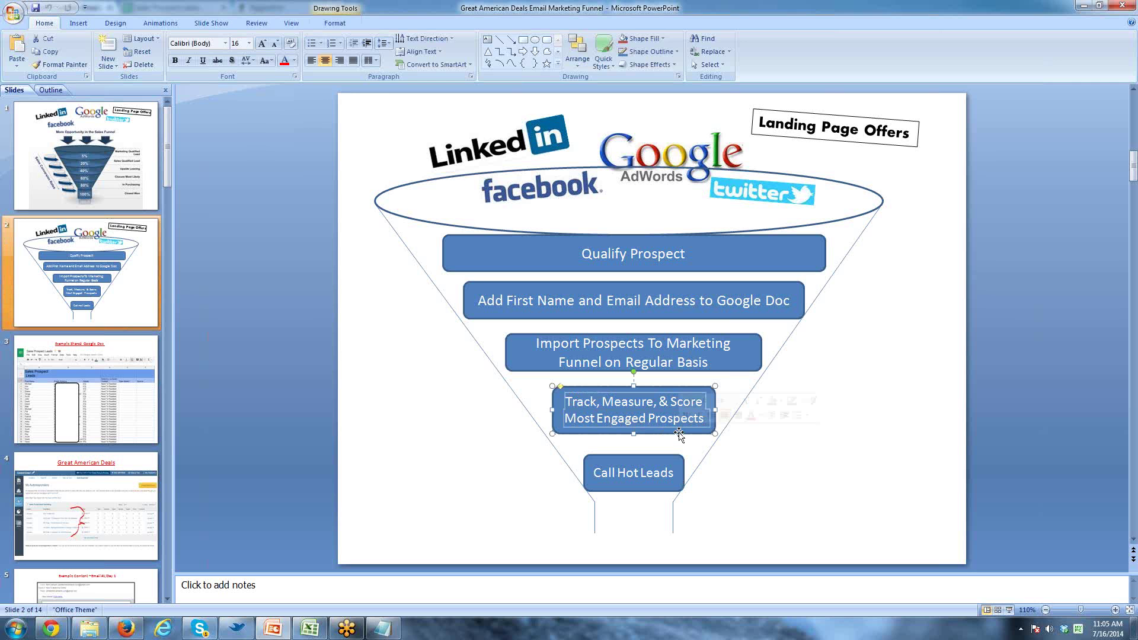
{"action": "key", "text": "alt+Tab"}
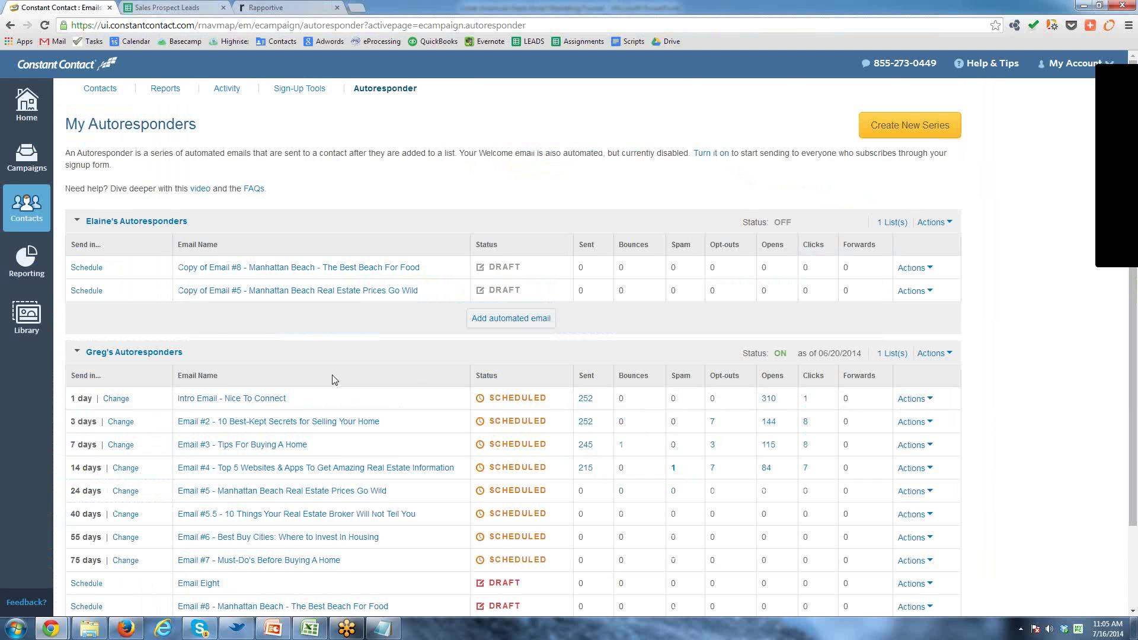
Schedule the draft "Email #8 - Manhattan Beach - The Best Beach For Food" for 105 days after a contact is added.
{"action": "scroll", "coordinate": [335, 382], "scroll_direction": "down", "scroll_amount": 3}
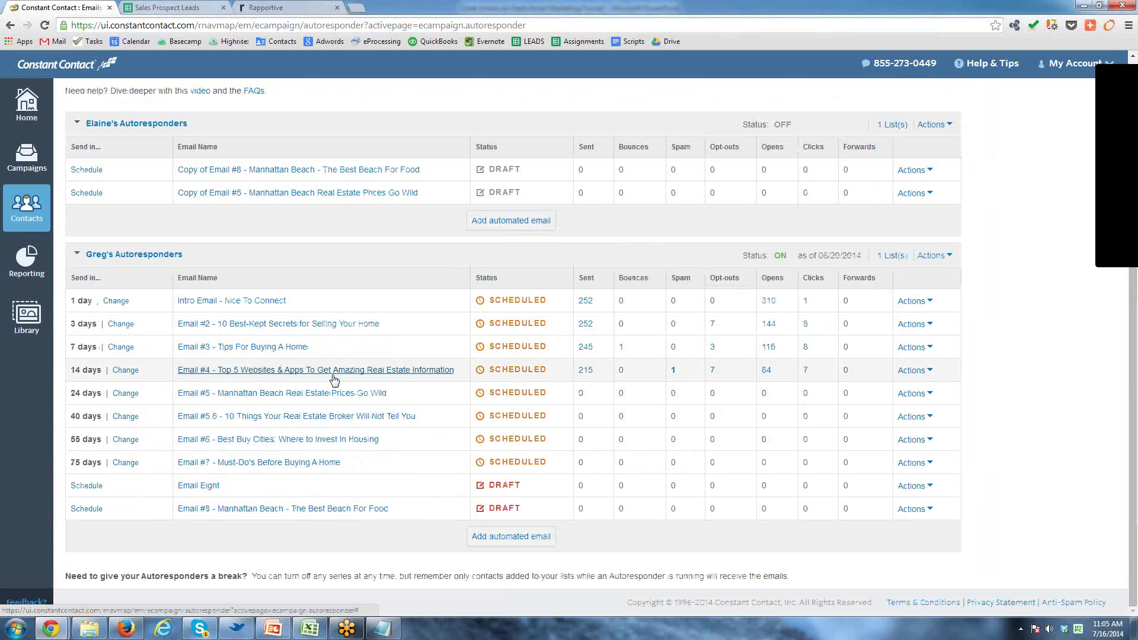
{"action": "left_click", "coordinate": [86, 509]}
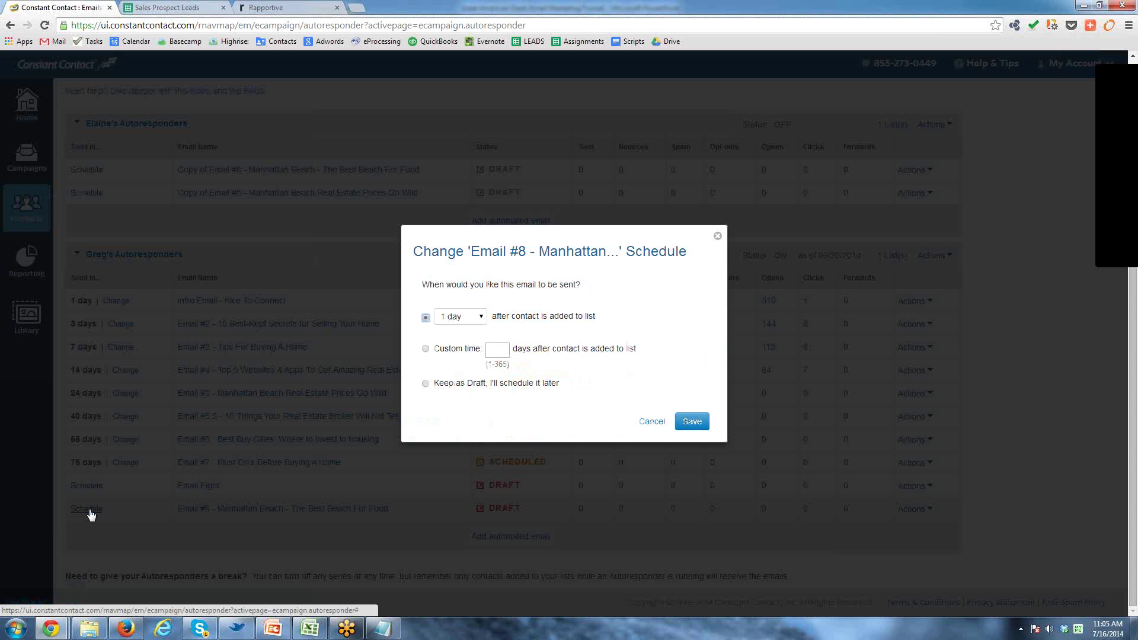
{"action": "left_click", "coordinate": [426, 348]}
{"action": "left_click", "coordinate": [497, 349]}
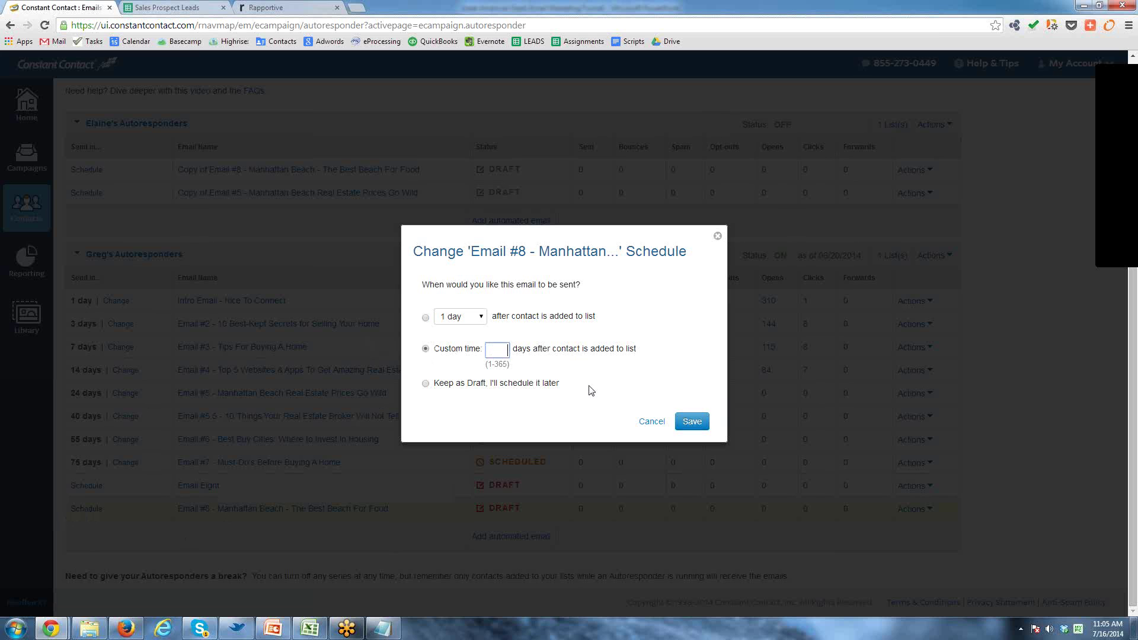
{"action": "type", "text": "105"}
{"action": "left_click", "coordinate": [683, 423]}
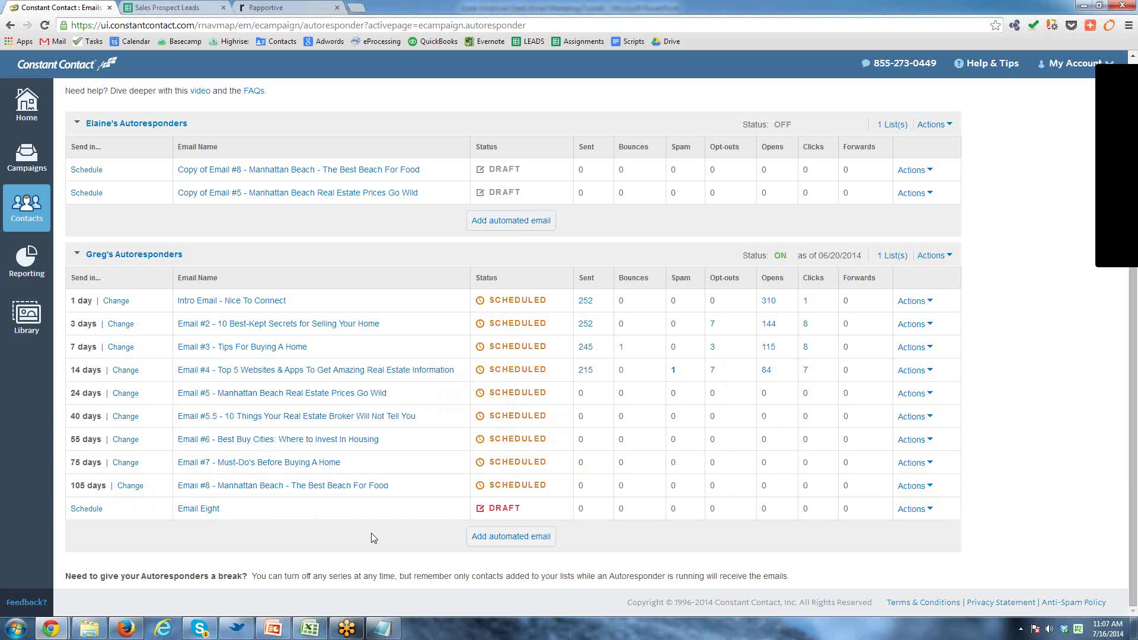
Review the second agent's prospect sheet of first names and email addresses in the Sales Prospect Leads spreadsheet.
{"action": "left_click", "coordinate": [164, 8]}
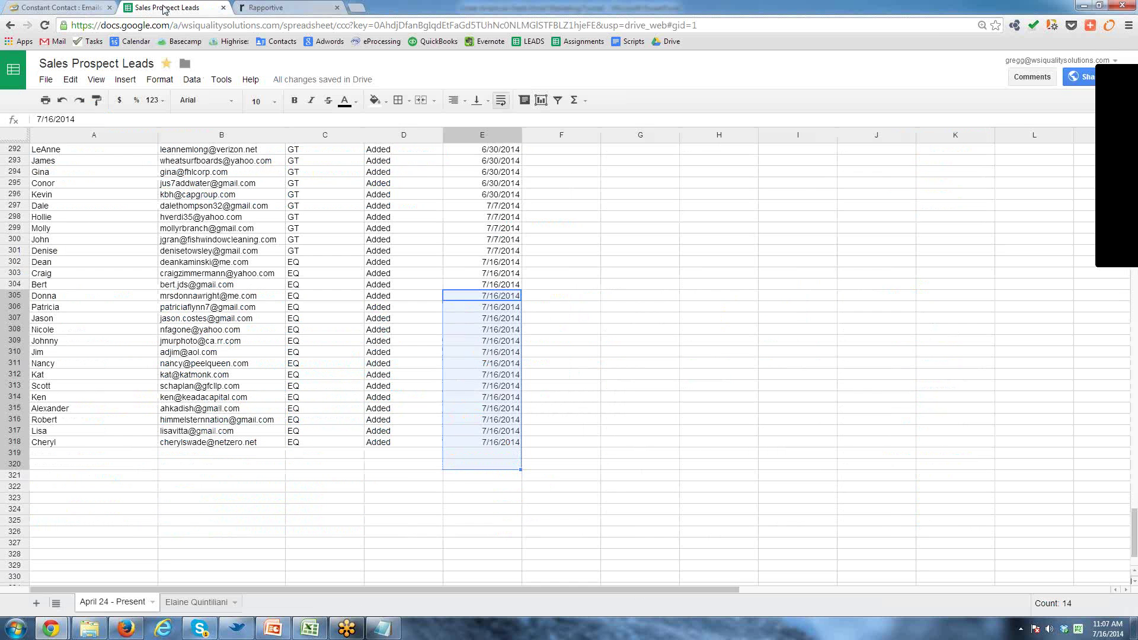
{"action": "left_click", "coordinate": [198, 603]}
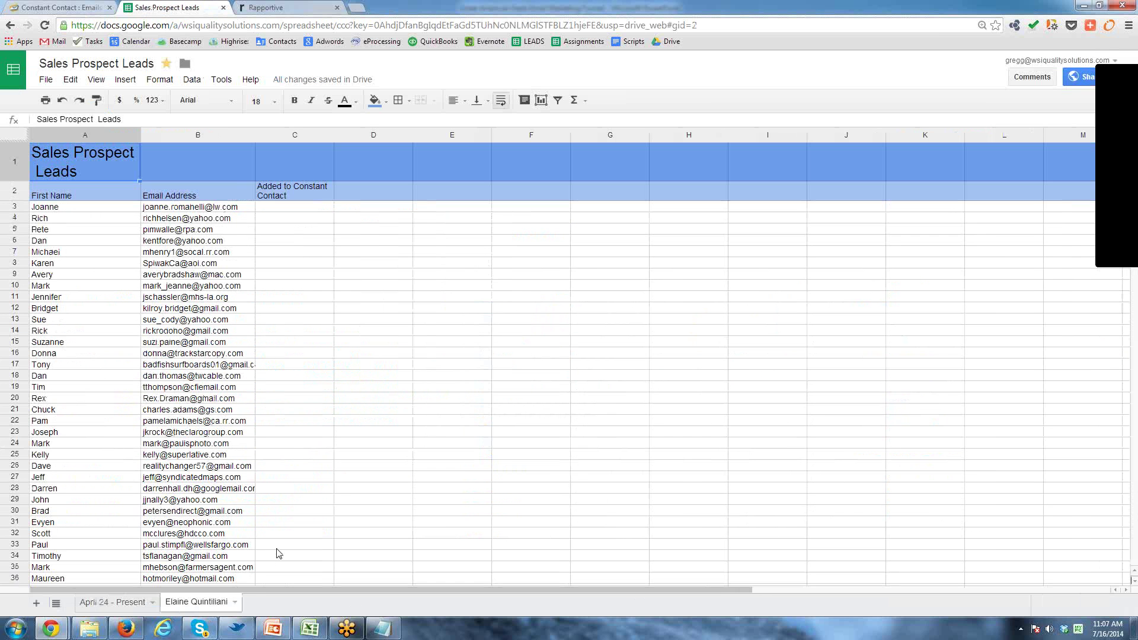
{"action": "scroll", "coordinate": [286, 492], "scroll_direction": "down", "scroll_amount": 10}
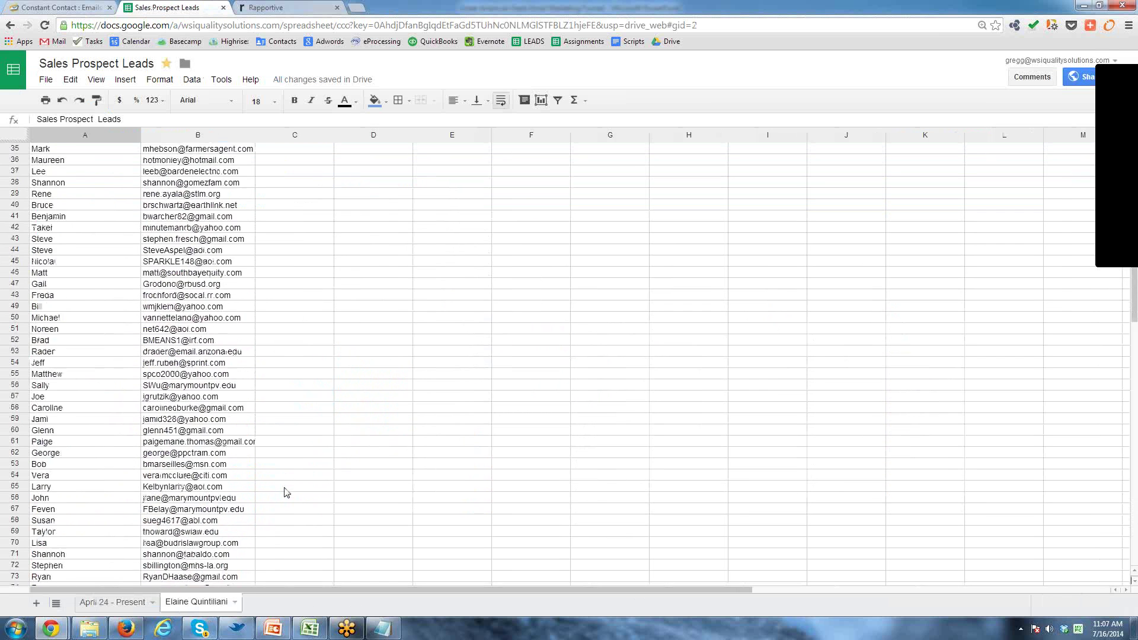
{"action": "scroll", "coordinate": [286, 493], "scroll_direction": "down", "scroll_amount": 10}
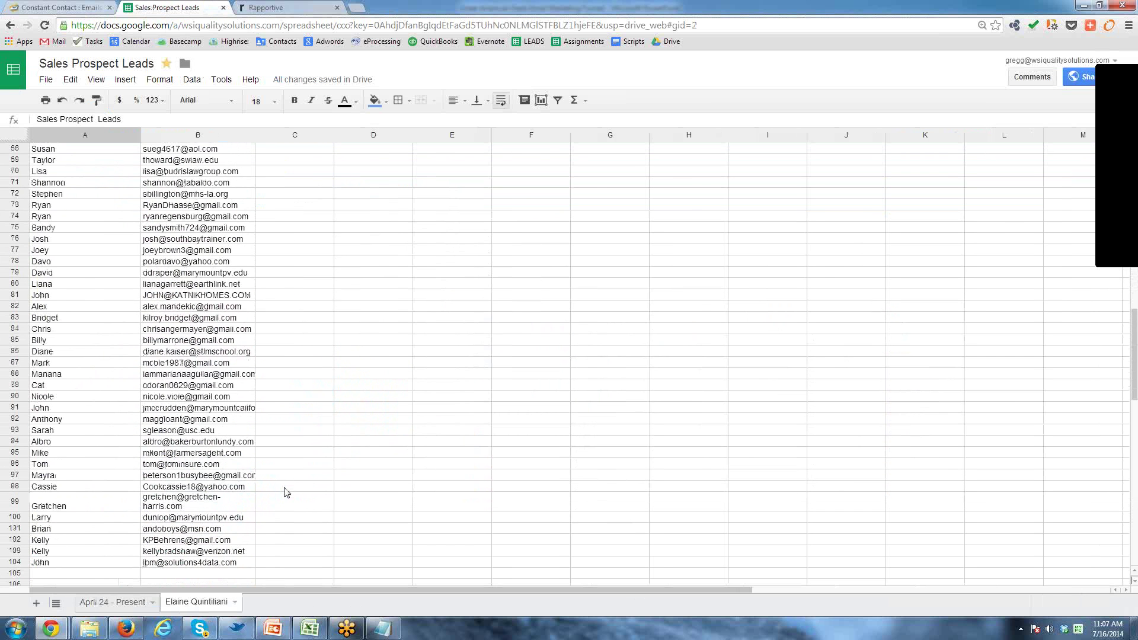
{"action": "key", "text": "alt+Tab"}
{"action": "key", "text": "alt+Tab"}
Return to the Constant Contact autoresponders and view the available actions for "Intro Email - Nice To Connect".
{"action": "left_click", "coordinate": [59, 8]}
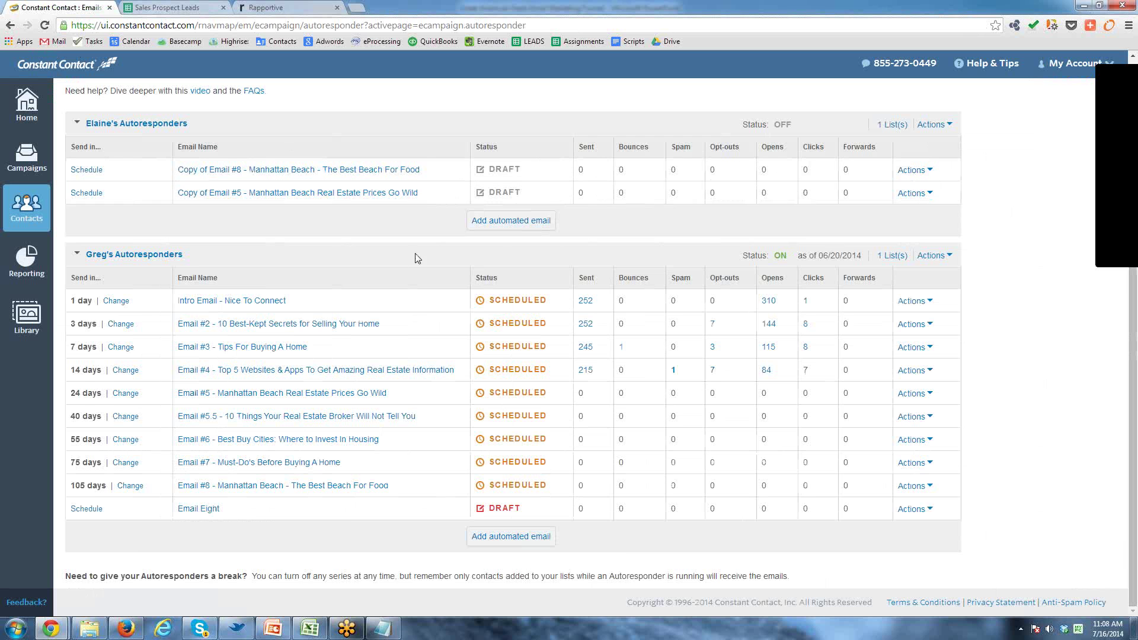
{"action": "scroll", "coordinate": [346, 237], "scroll_direction": "up", "scroll_amount": 2}
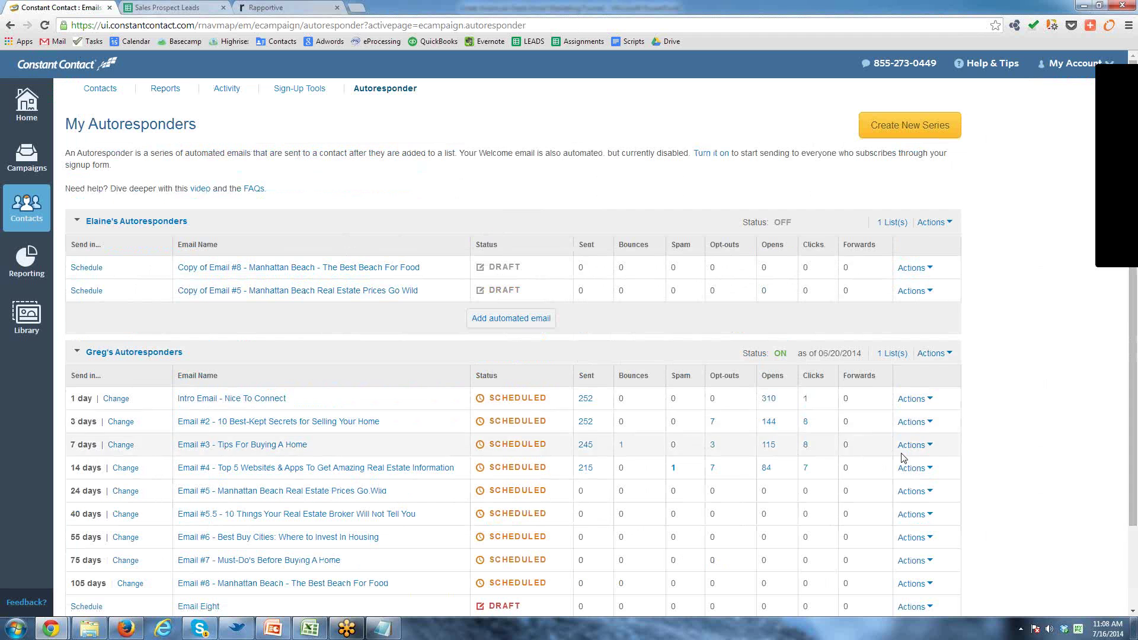
{"action": "left_click", "coordinate": [931, 402]}
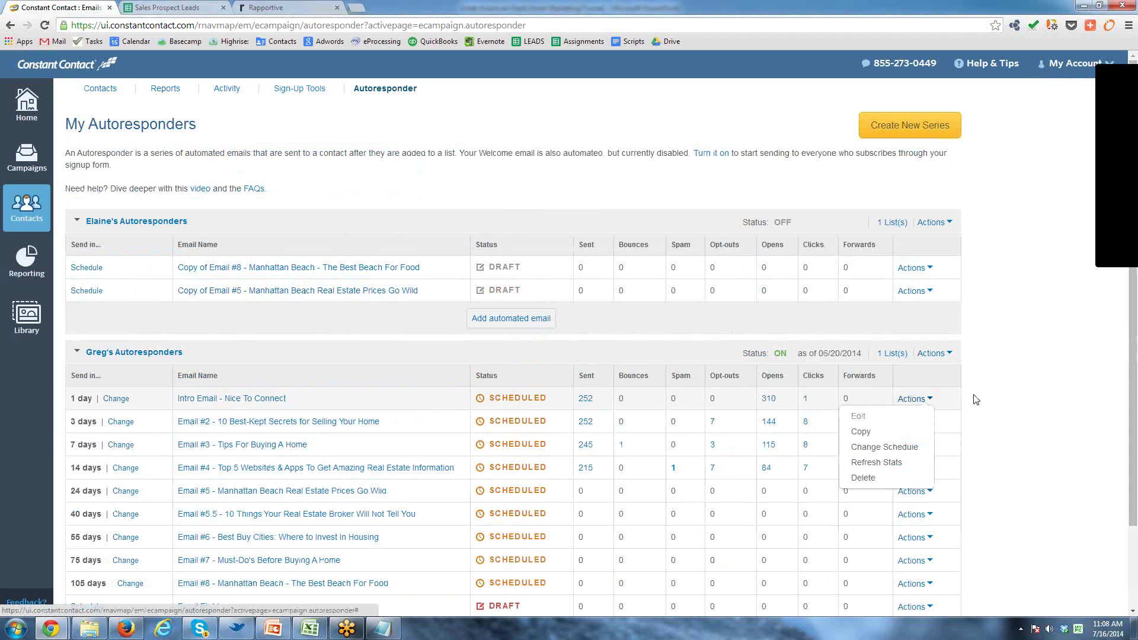
{"action": "left_click", "coordinate": [1005, 374]}
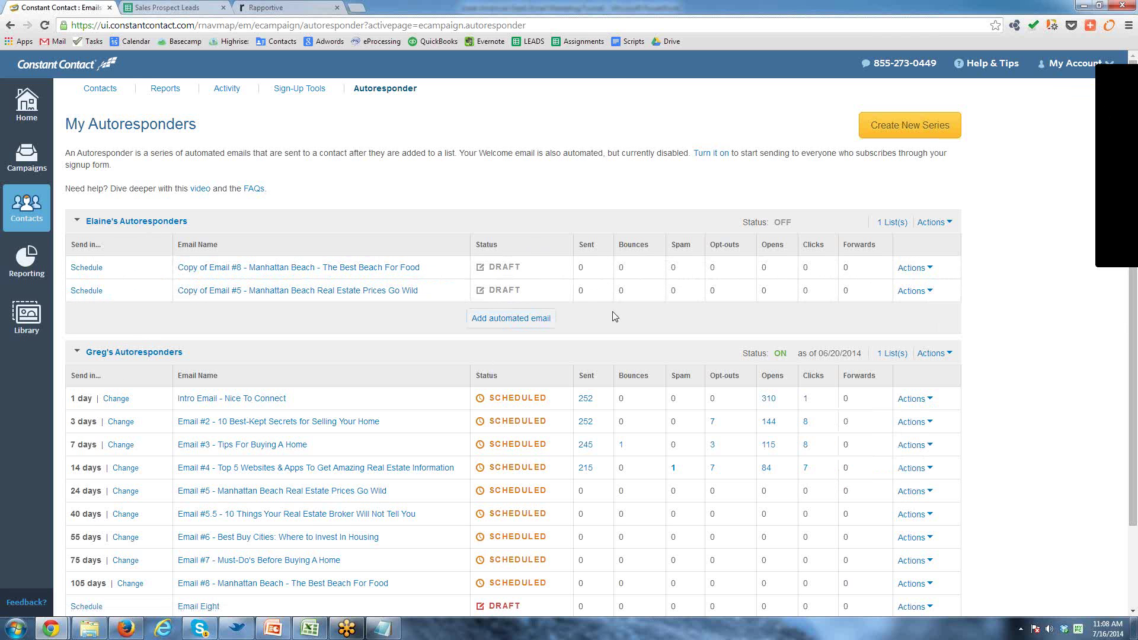
Copy "Intro Email - Nice To Connect" into the first-listed autoresponder series as a draft for editing, keeping the suggested name.
{"action": "scroll", "coordinate": [612, 315], "scroll_direction": "down", "scroll_amount": 1}
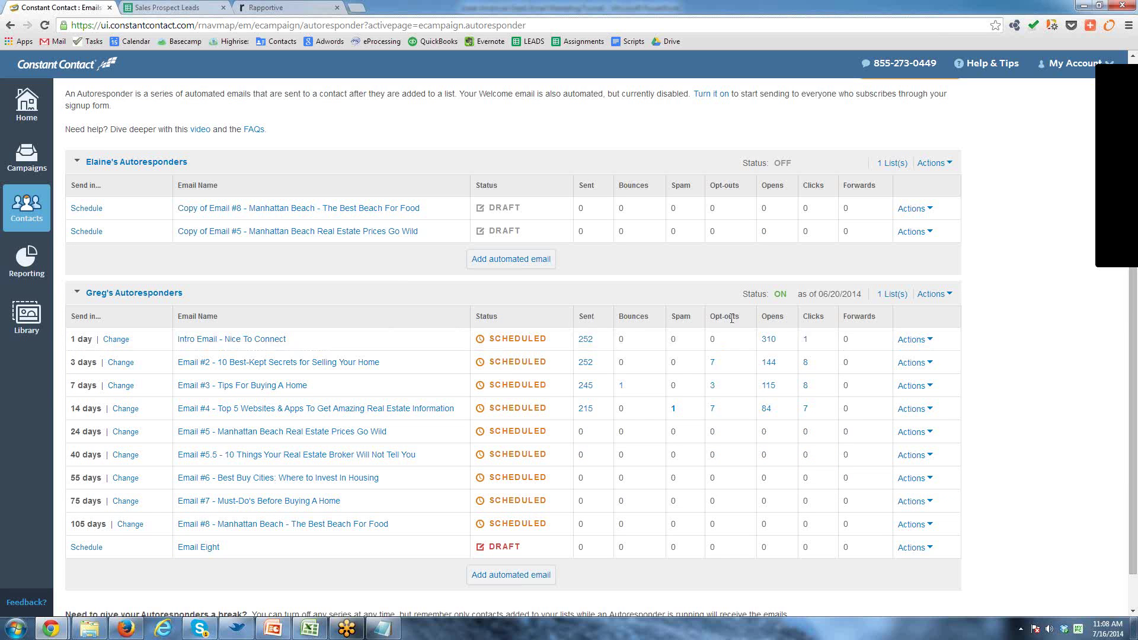
{"action": "left_click", "coordinate": [930, 343]}
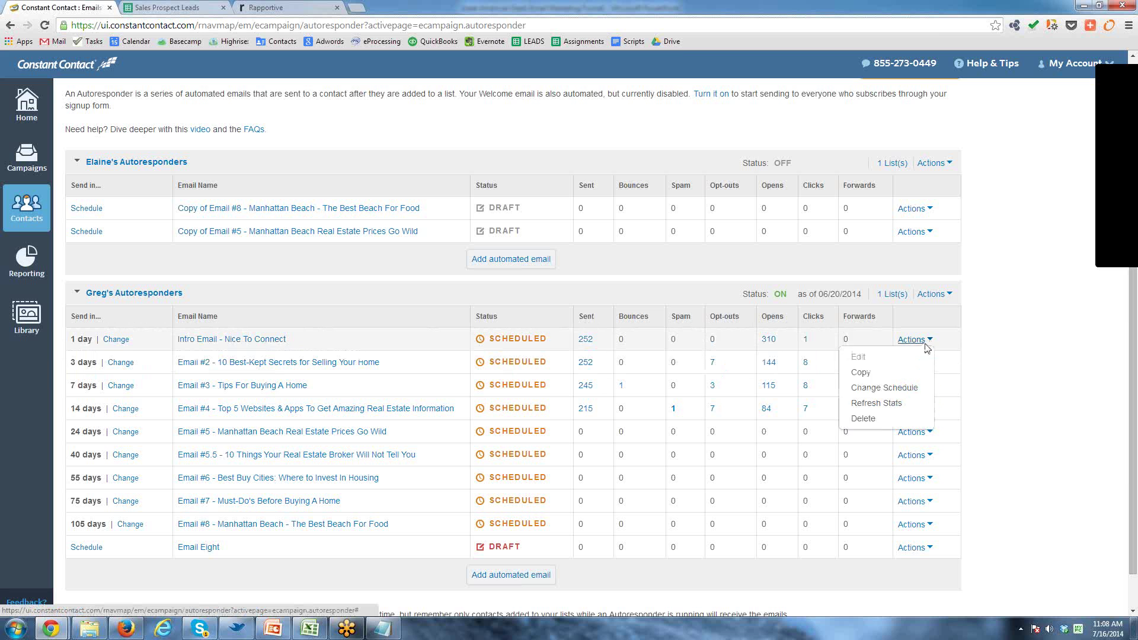
{"action": "left_click", "coordinate": [866, 372]}
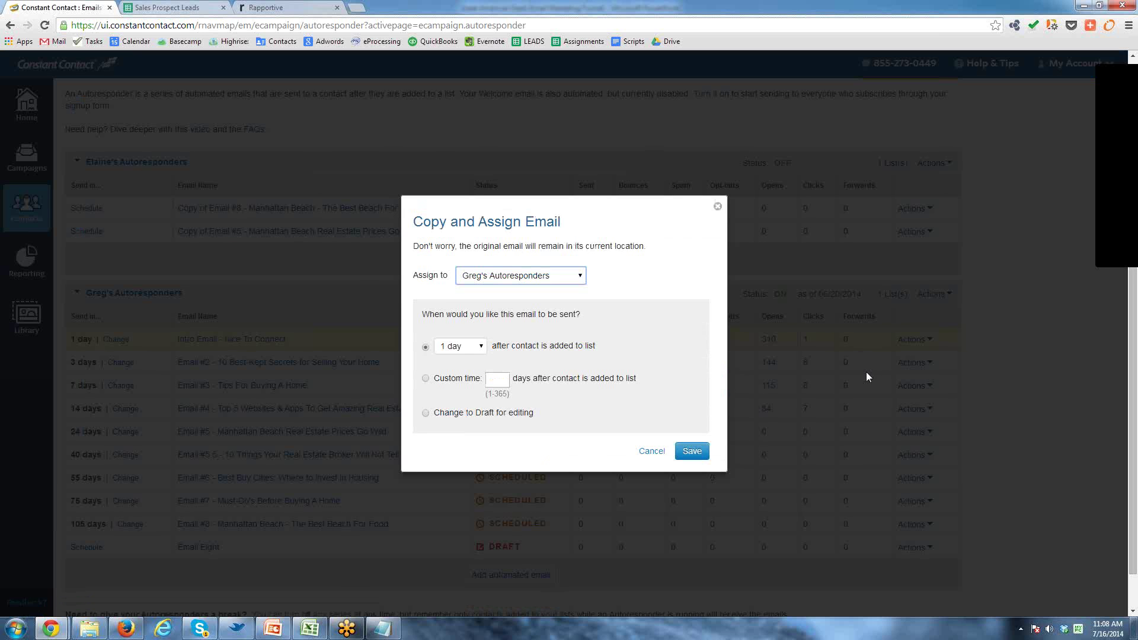
{"action": "left_click", "coordinate": [426, 414]}
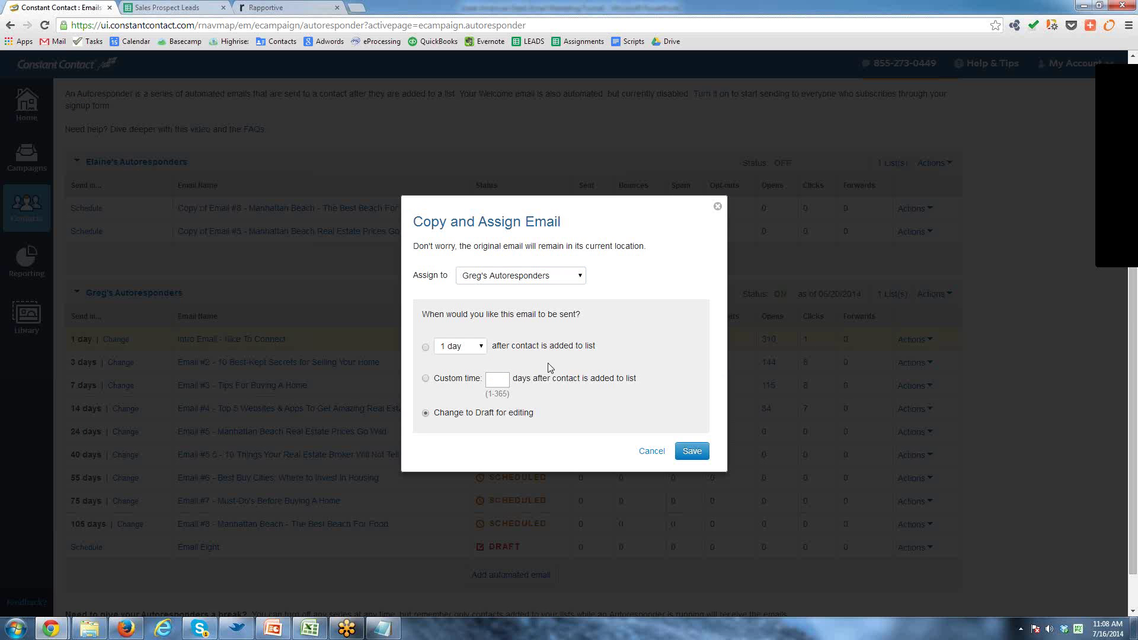
{"action": "left_click", "coordinate": [580, 276]}
{"action": "left_click", "coordinate": [546, 290]}
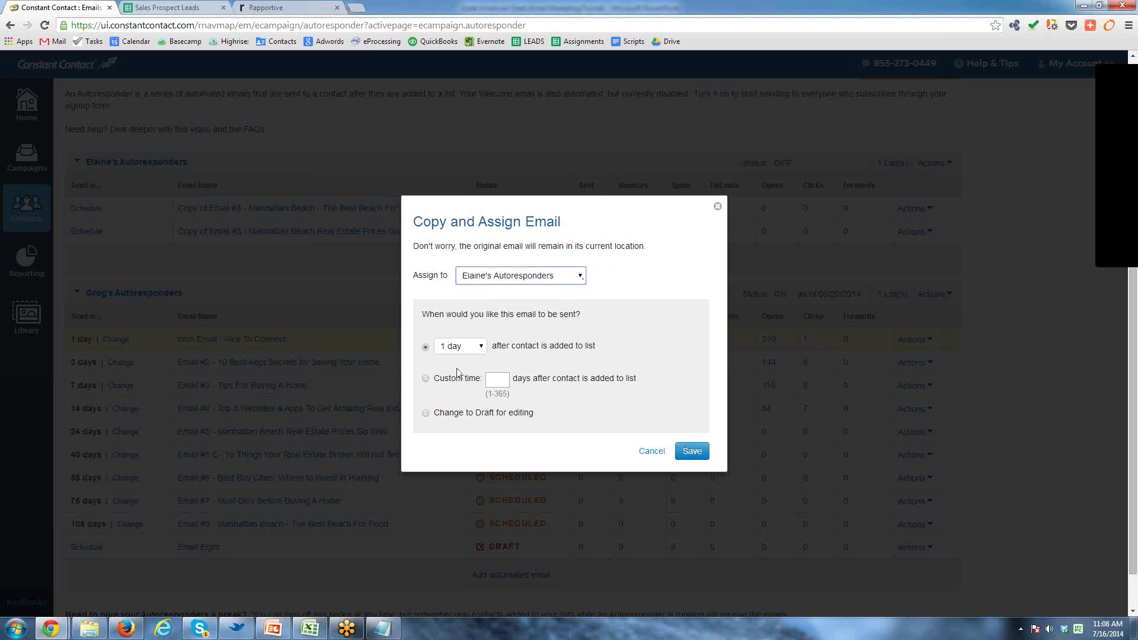
{"action": "left_click", "coordinate": [426, 414]}
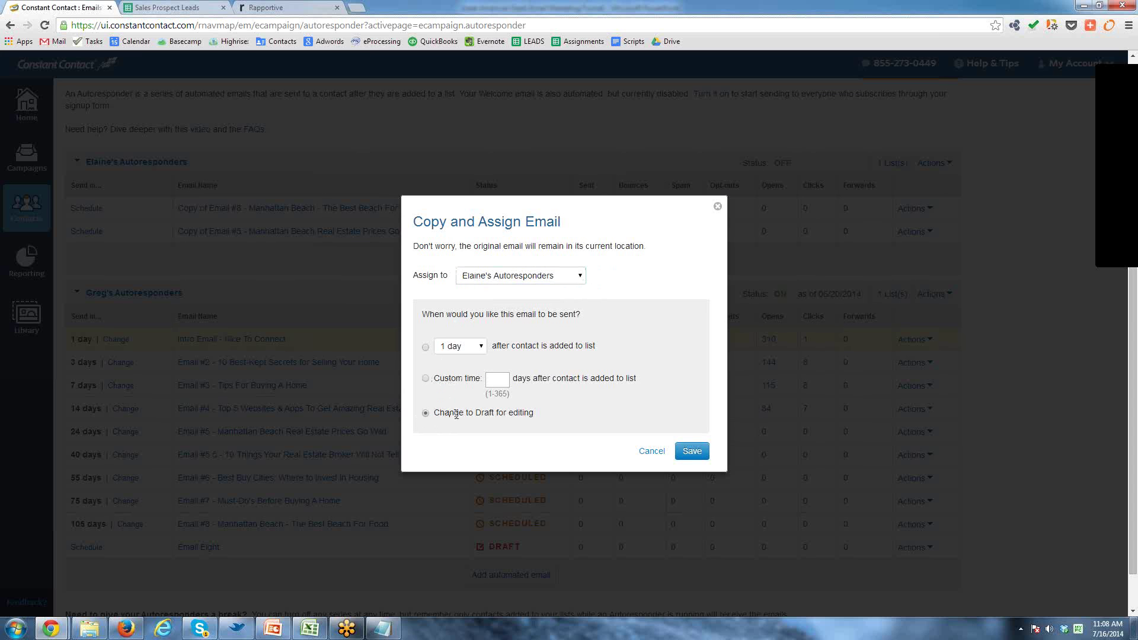
{"action": "left_click", "coordinate": [692, 452]}
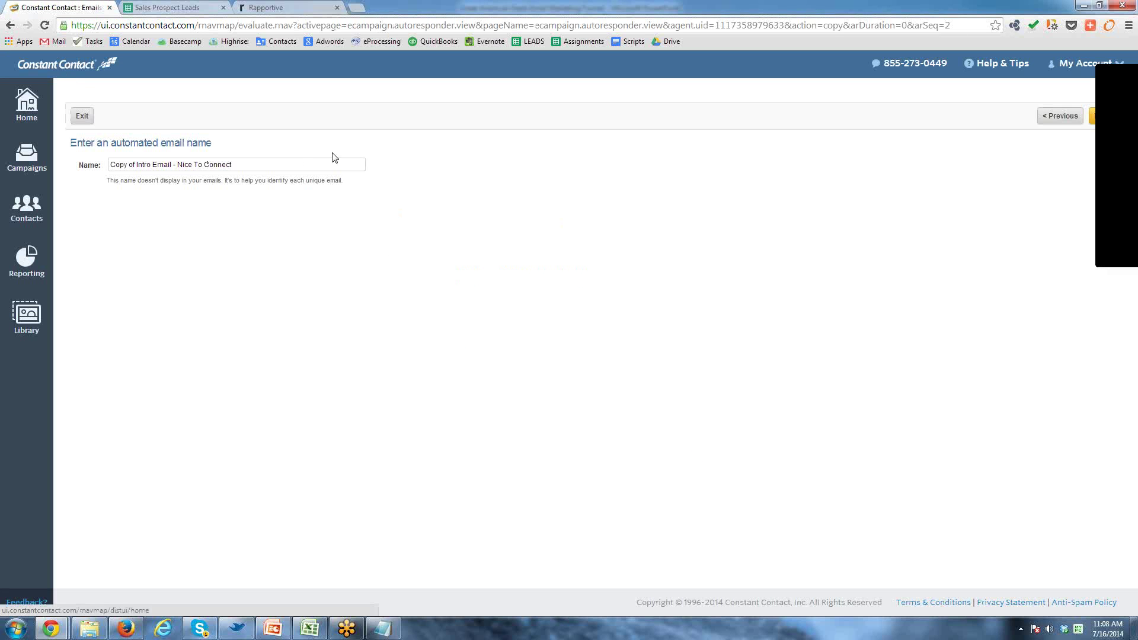
{"action": "left_click", "coordinate": [1098, 117]}
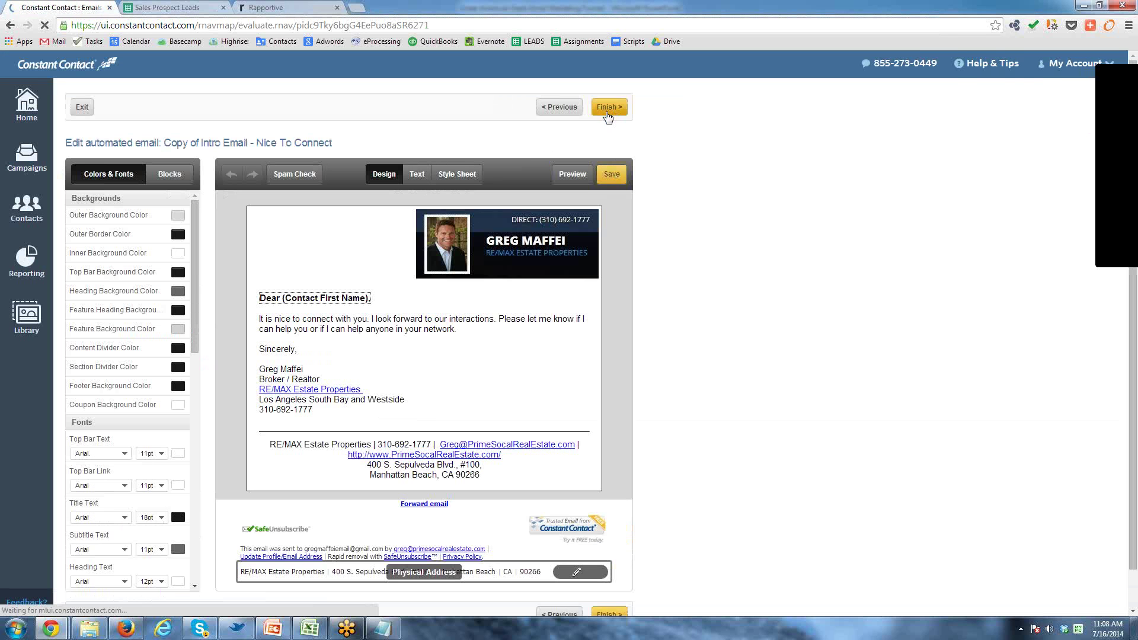
{"action": "left_click", "coordinate": [608, 109]}
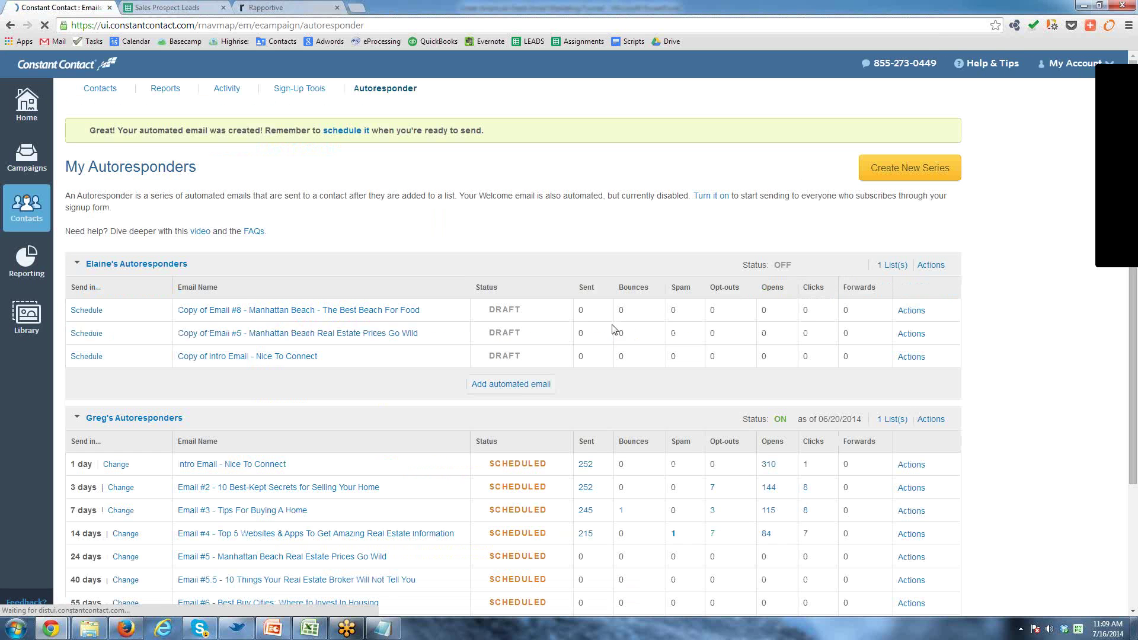
Copy "Email #2 - 10 Best-Kept Secrets for Selling Your Home" into the first-listed autoresponder series as a draft, keeping the suggested name and message settings.
{"action": "scroll", "coordinate": [584, 379], "scroll_direction": "down", "scroll_amount": 2}
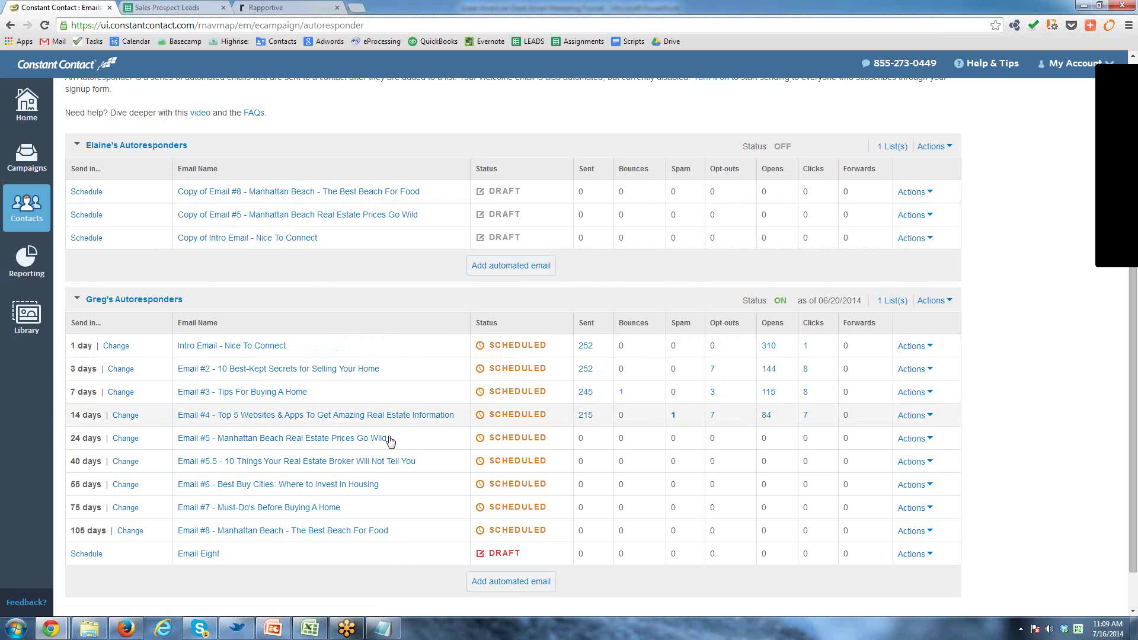
{"action": "scroll", "coordinate": [413, 477], "scroll_direction": "down", "scroll_amount": 1}
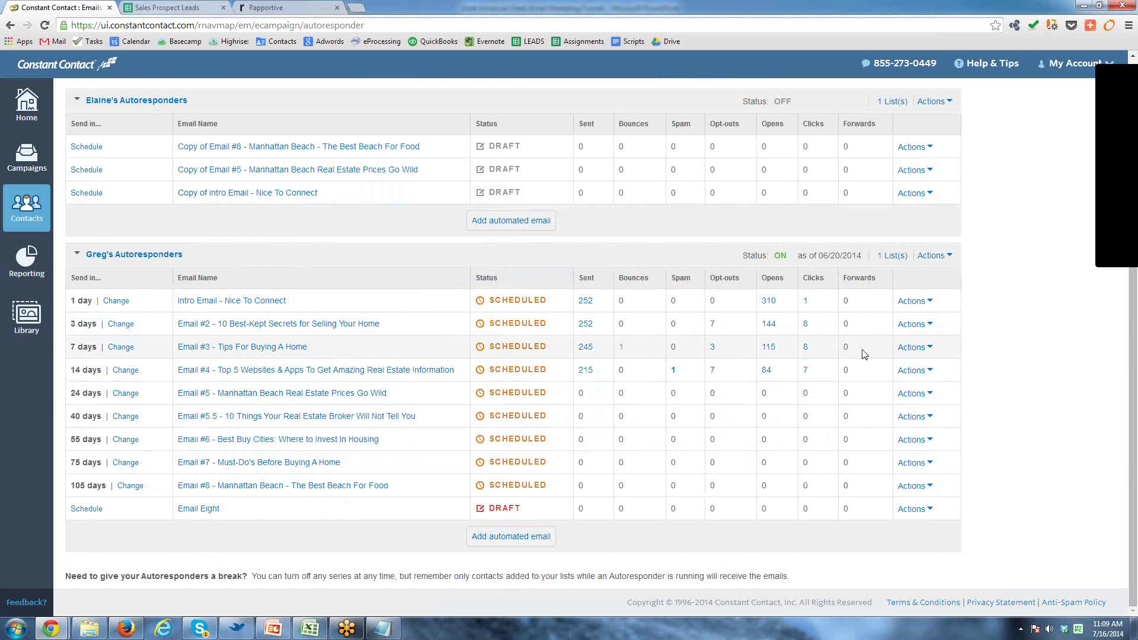
{"action": "left_click", "coordinate": [927, 324]}
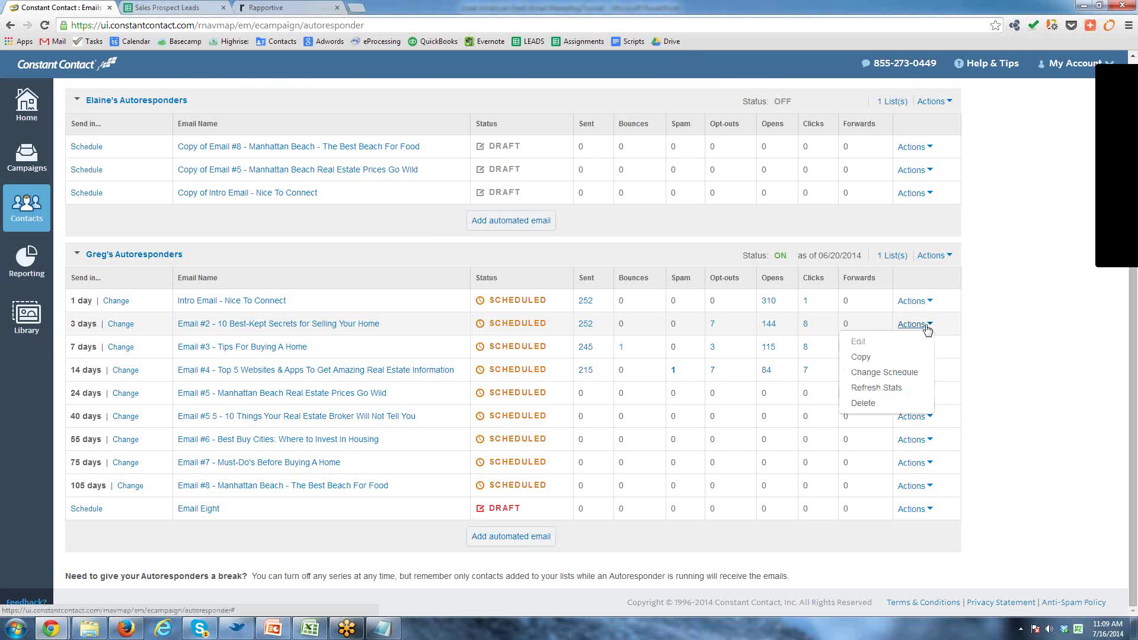
{"action": "left_click", "coordinate": [870, 357]}
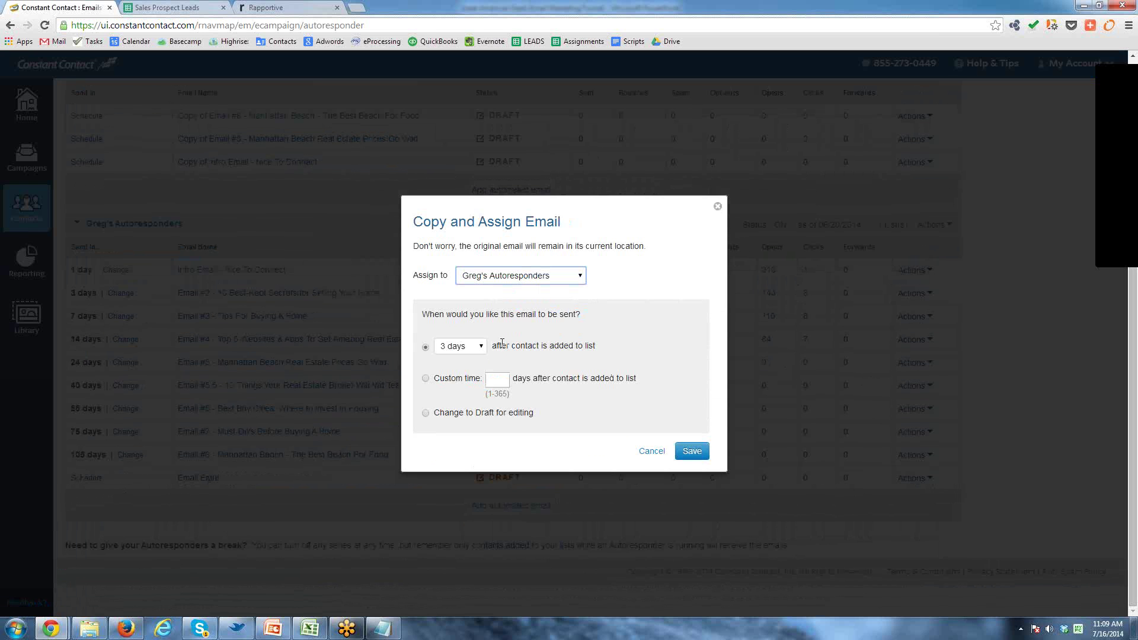
{"action": "left_click", "coordinate": [426, 414]}
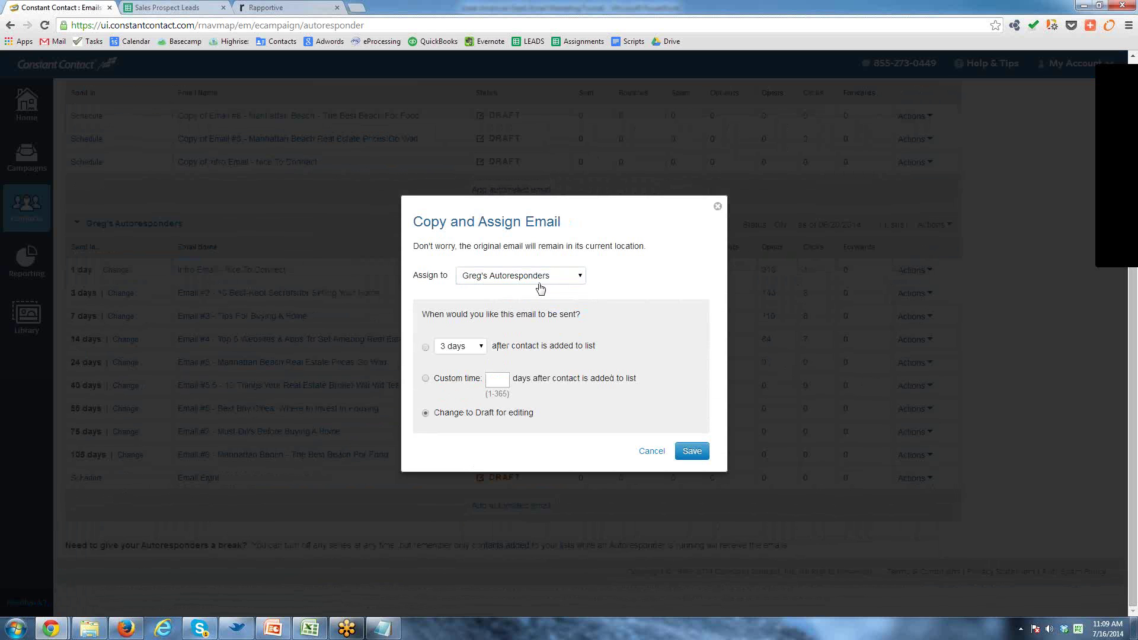
{"action": "left_click", "coordinate": [570, 277]}
{"action": "left_click", "coordinate": [507, 289]}
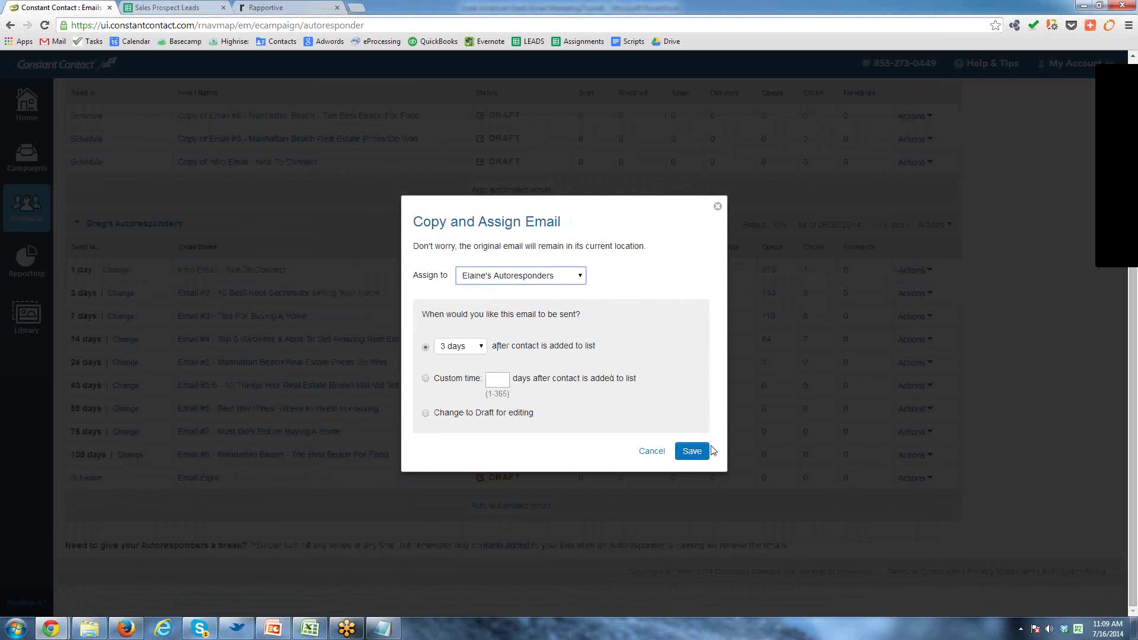
{"action": "left_click", "coordinate": [425, 413]}
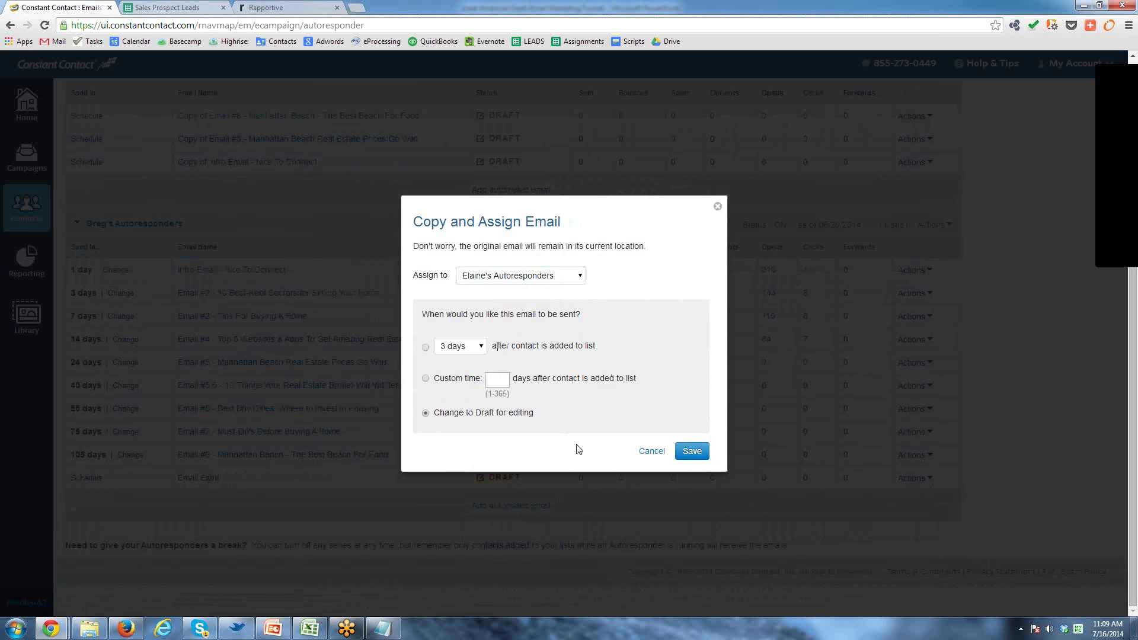
{"action": "left_click", "coordinate": [692, 452]}
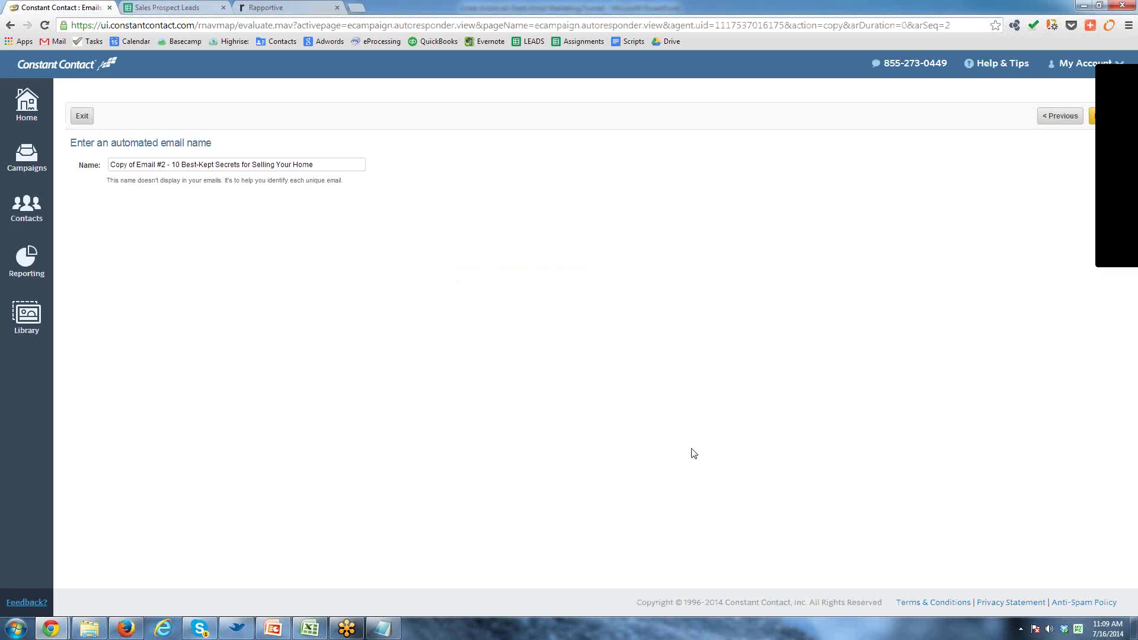
{"action": "left_click", "coordinate": [1096, 117]}
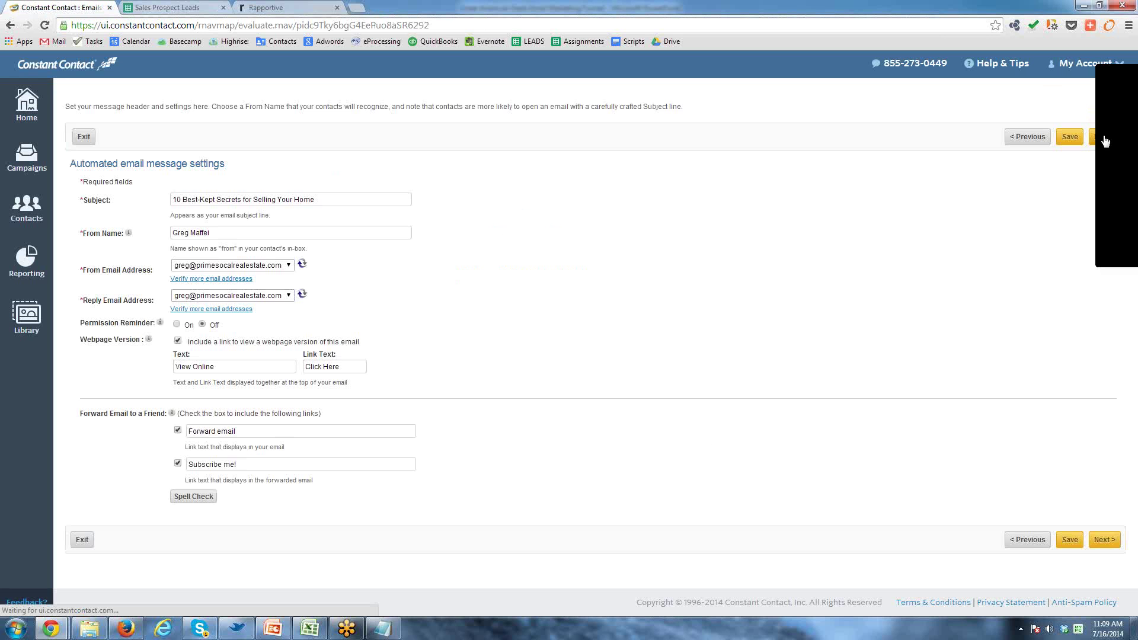
{"action": "left_click", "coordinate": [1105, 141]}
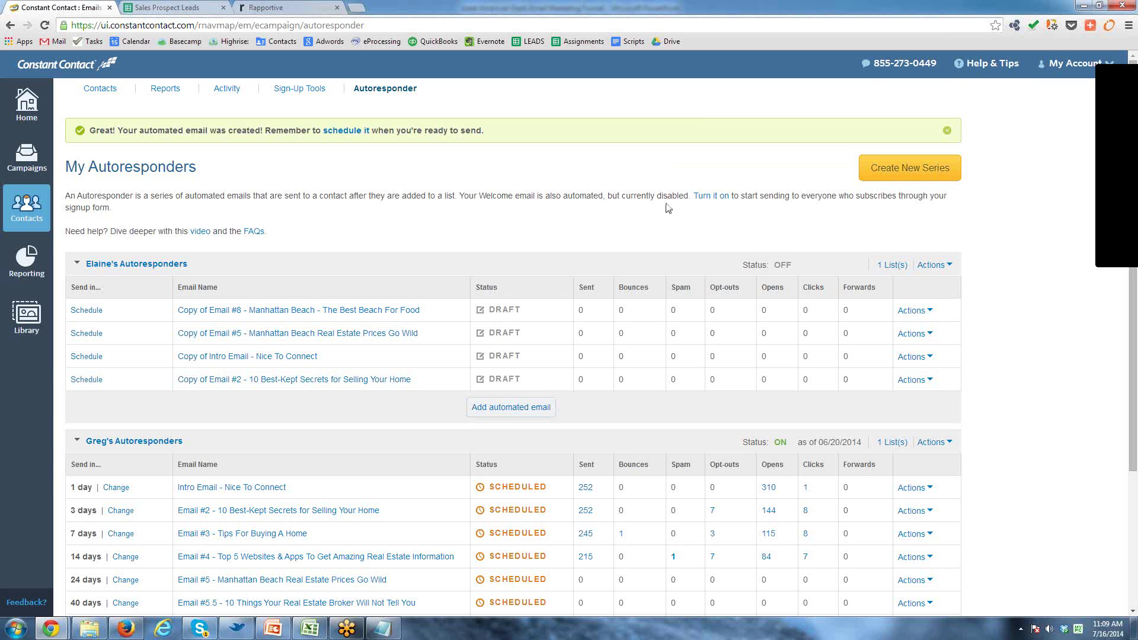
{"action": "scroll", "coordinate": [672, 223], "scroll_direction": "down", "scroll_amount": 1}
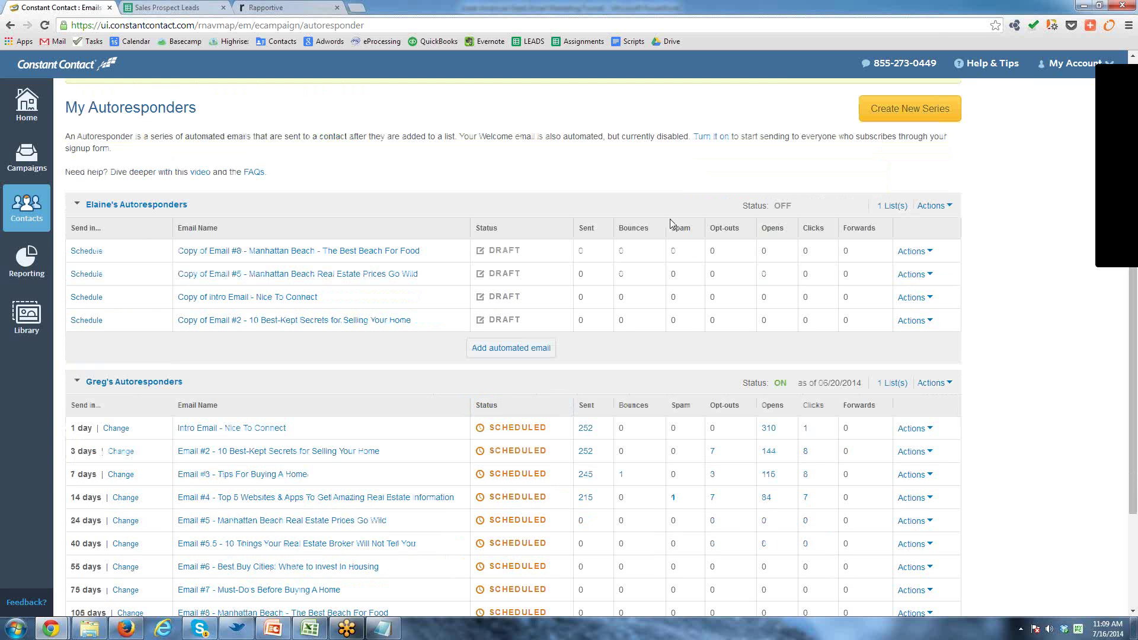
{"action": "scroll", "coordinate": [672, 223], "scroll_direction": "down", "scroll_amount": 2}
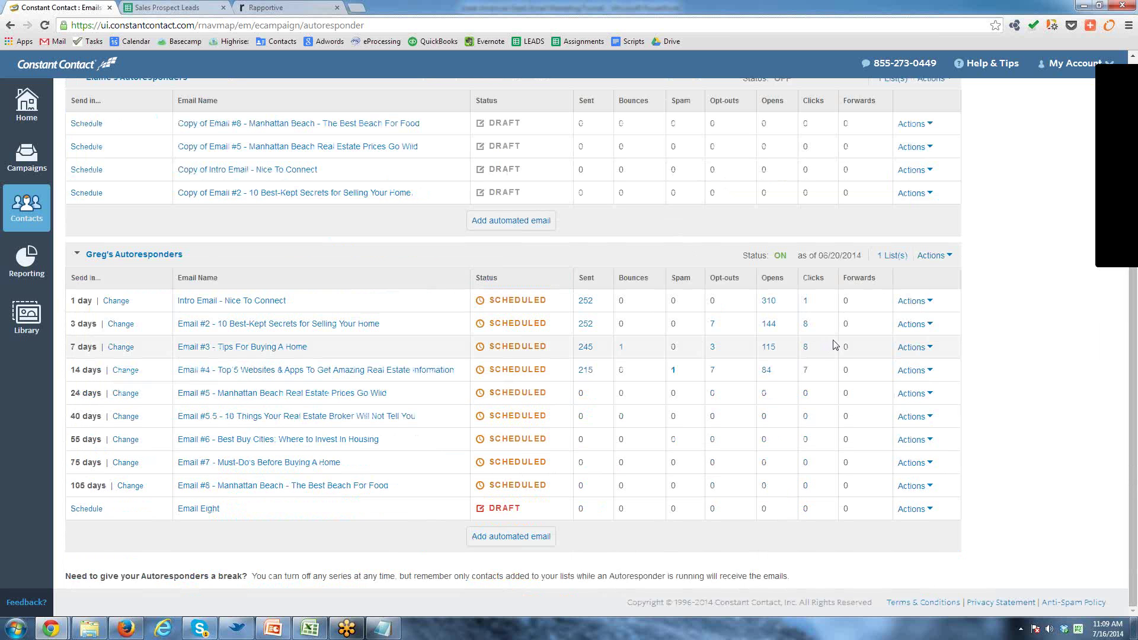
{"action": "left_click", "coordinate": [928, 349]}
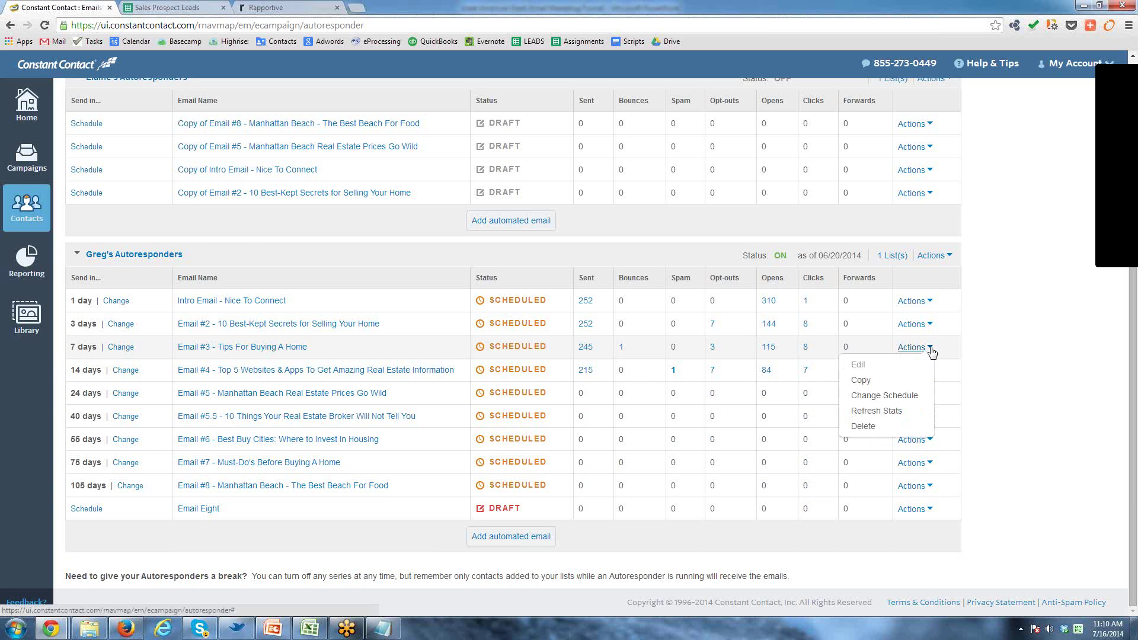
{"action": "left_click", "coordinate": [869, 380]}
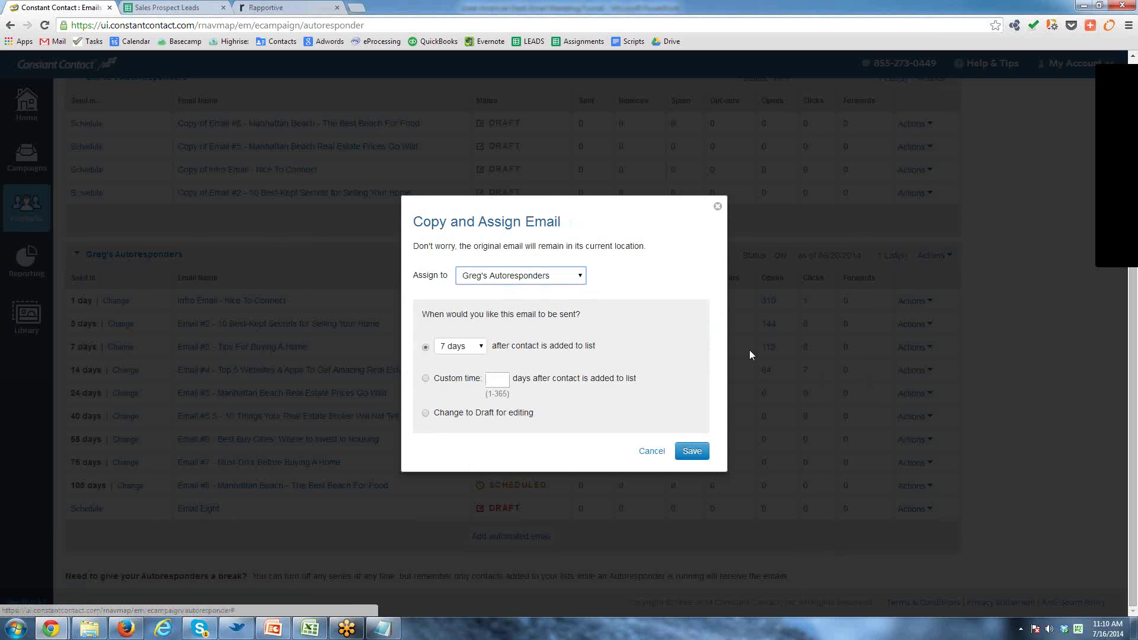
{"action": "left_click", "coordinate": [426, 413]}
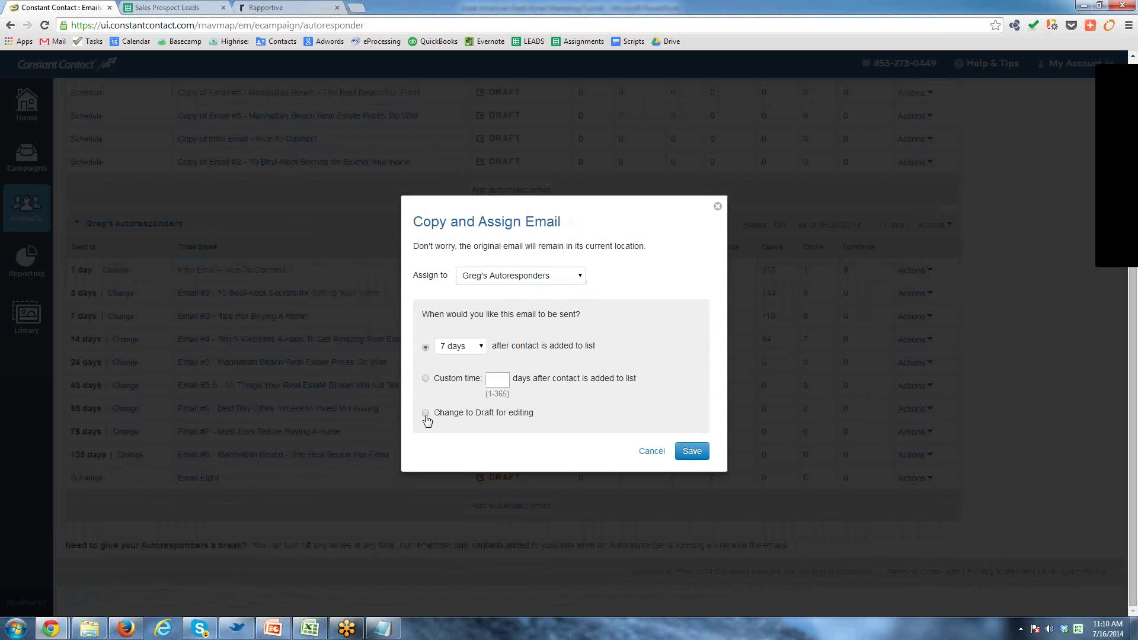
{"action": "left_click", "coordinate": [690, 452]}
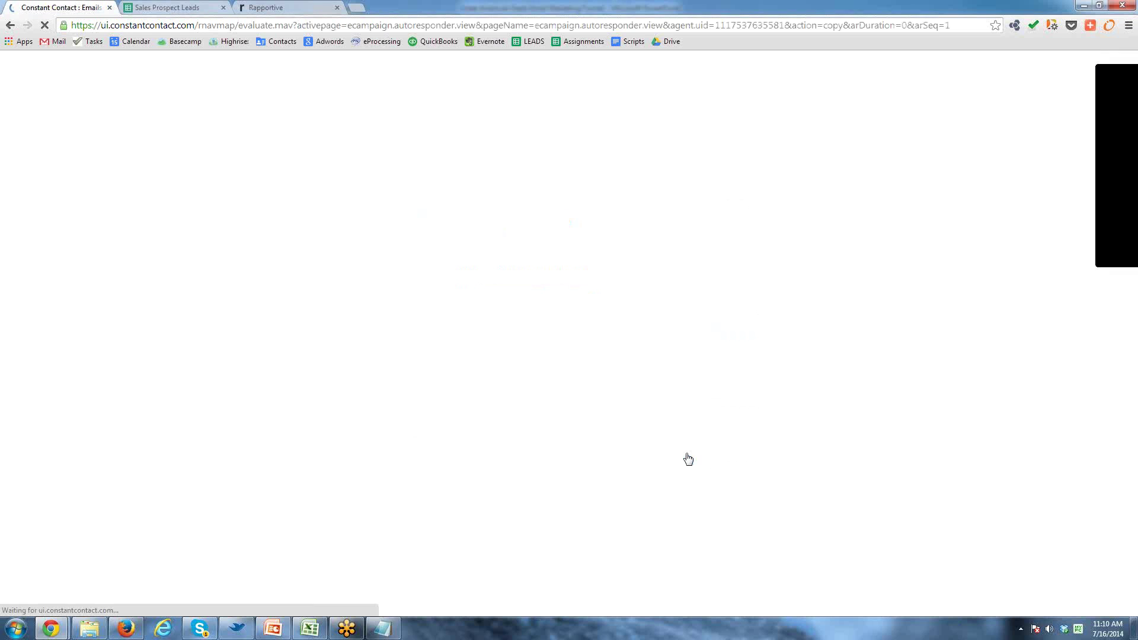
{"action": "left_click", "coordinate": [81, 115]}
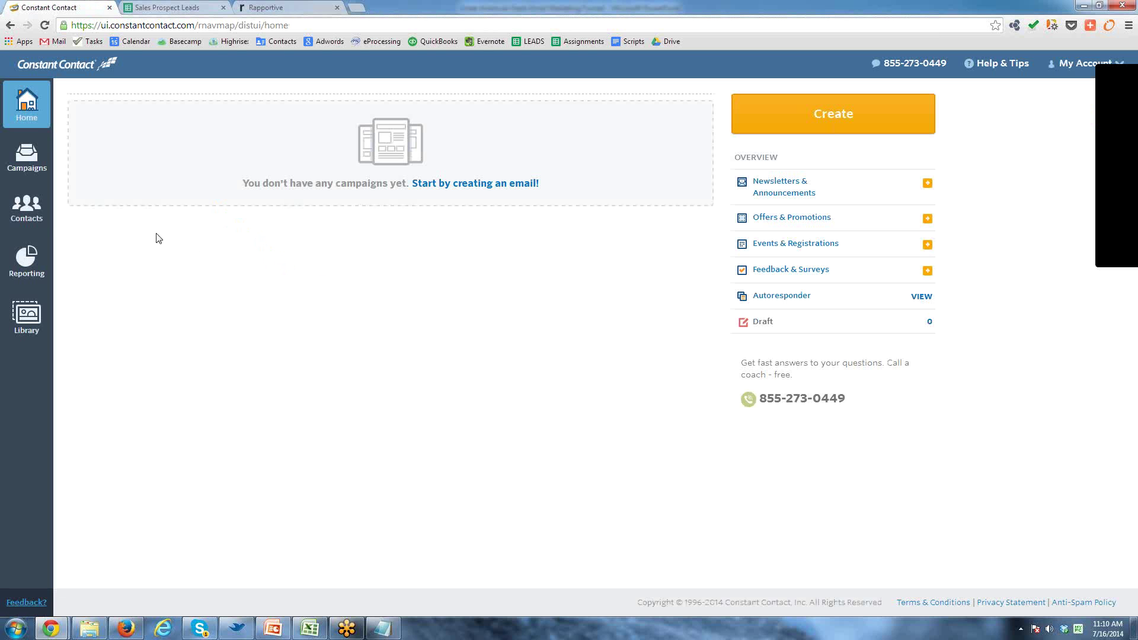
Return to the Autoresponder series list within Contacts and locate the scheduled emails.
{"action": "left_click", "coordinate": [30, 208]}
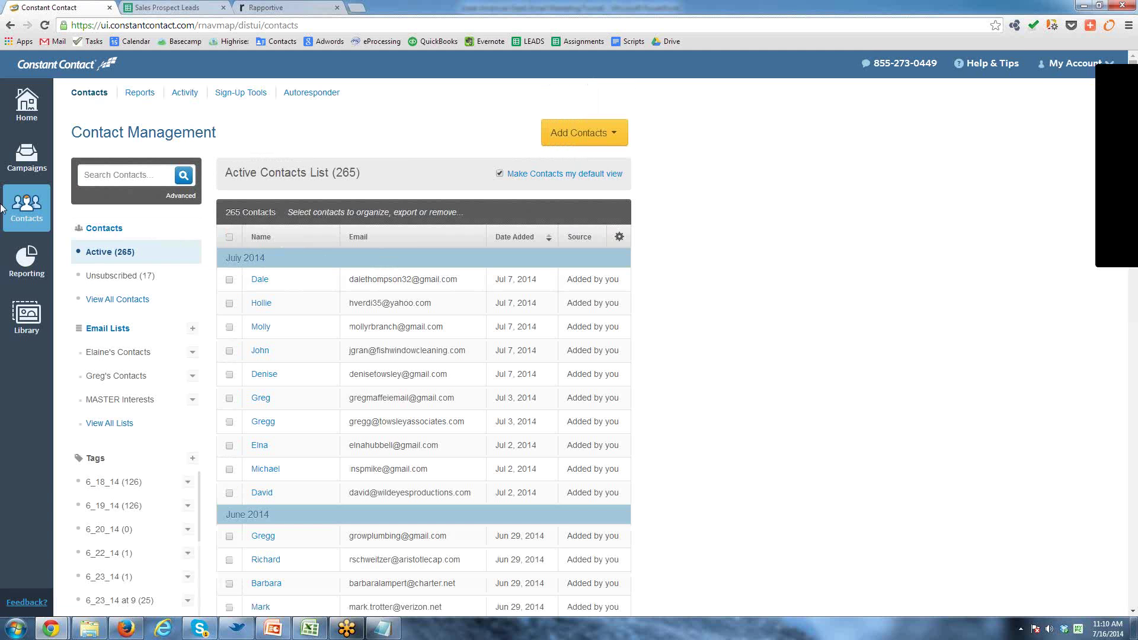
{"action": "left_click", "coordinate": [323, 94]}
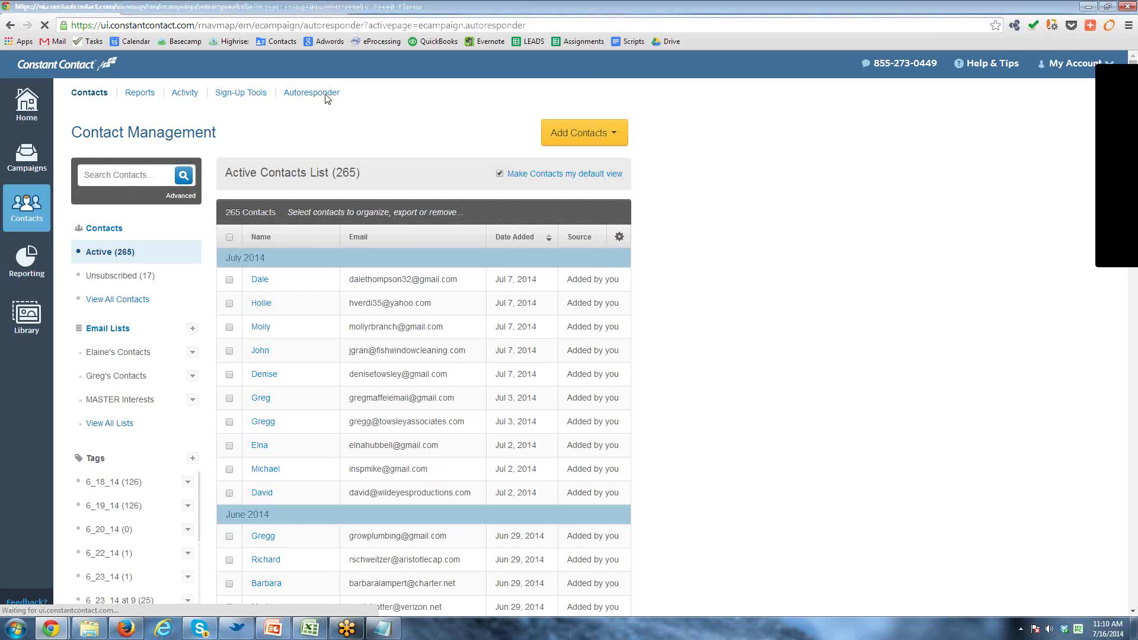
{"action": "scroll", "coordinate": [363, 248], "scroll_direction": "down", "scroll_amount": 1}
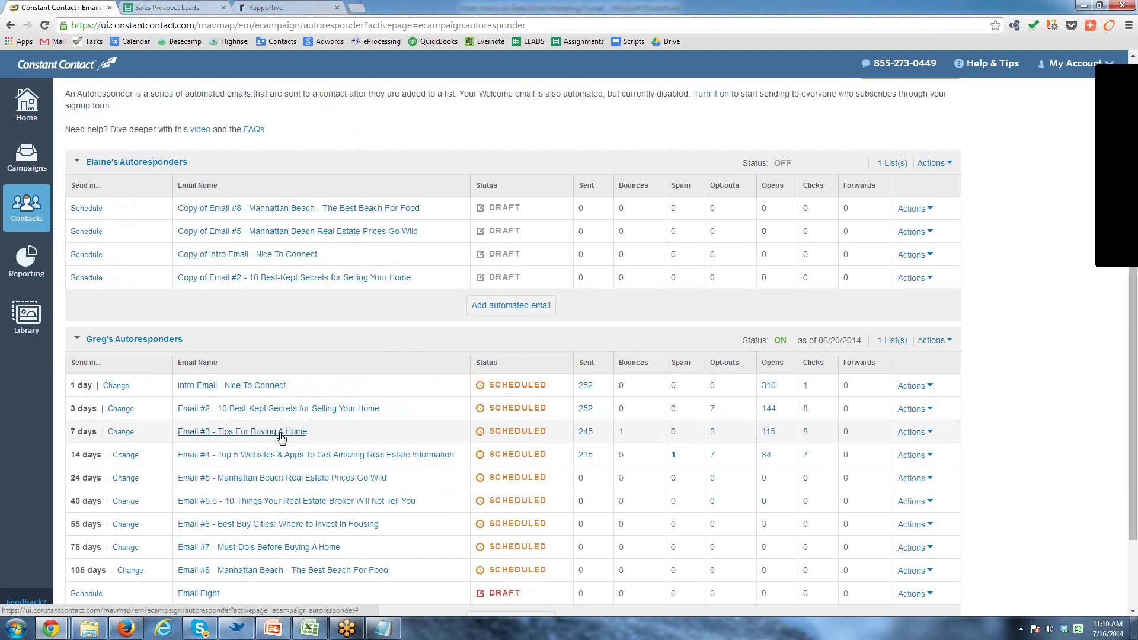
Copy "Email #3 - Tips For Buying A Home" into the first-listed autoresponder series as a draft, keeping the suggested name and message settings.
{"action": "left_click", "coordinate": [928, 436]}
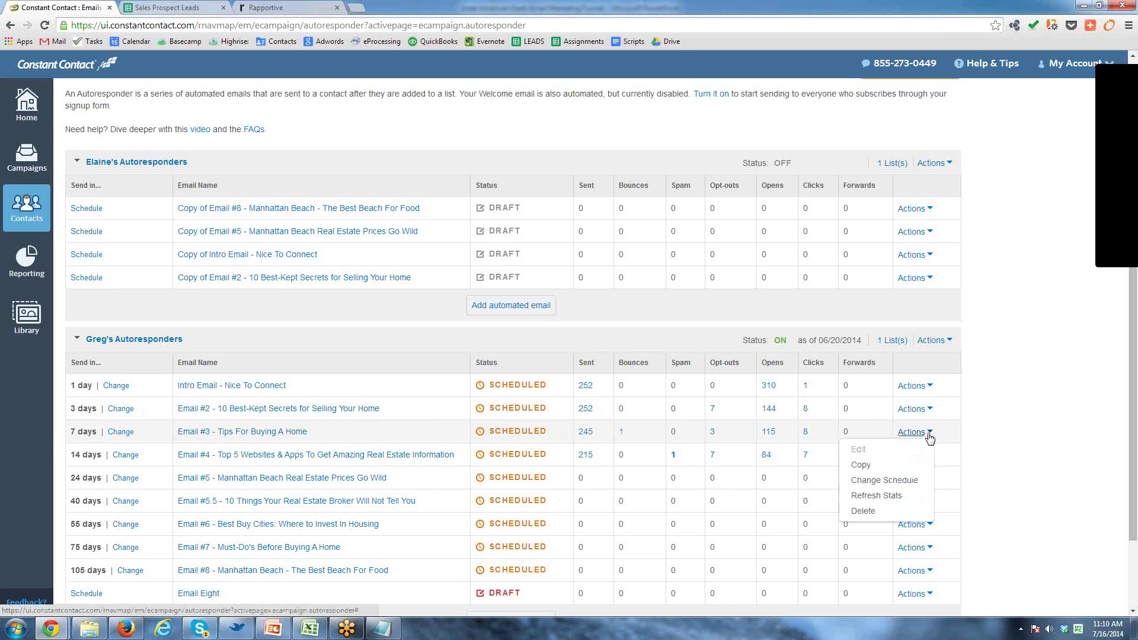
{"action": "left_click", "coordinate": [862, 464]}
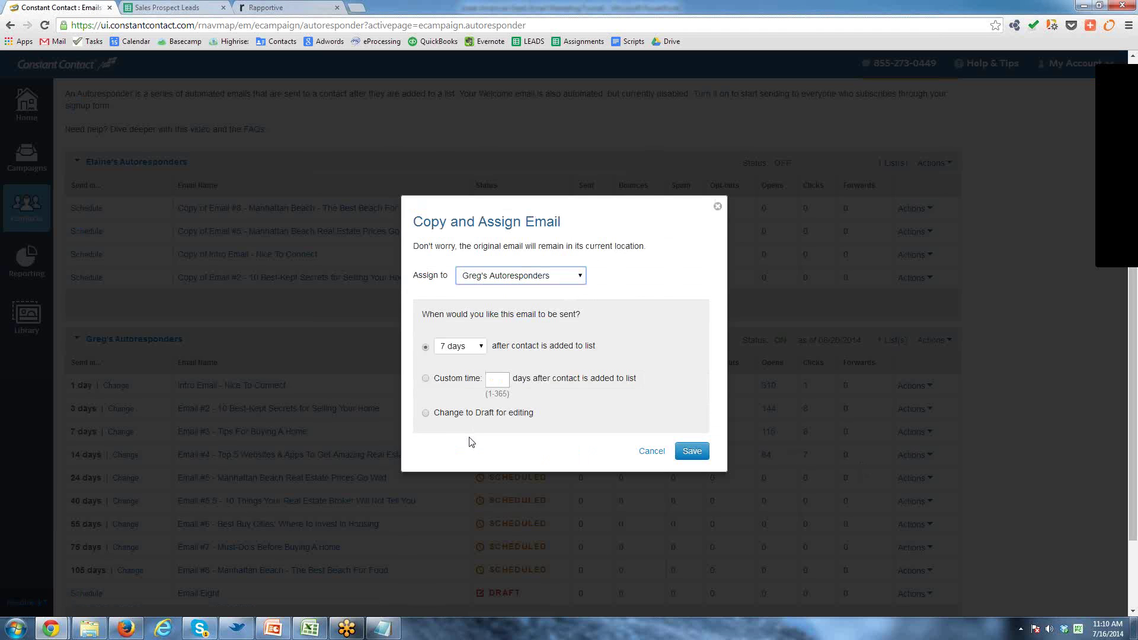
{"action": "left_click", "coordinate": [424, 414]}
{"action": "left_click", "coordinate": [528, 276]}
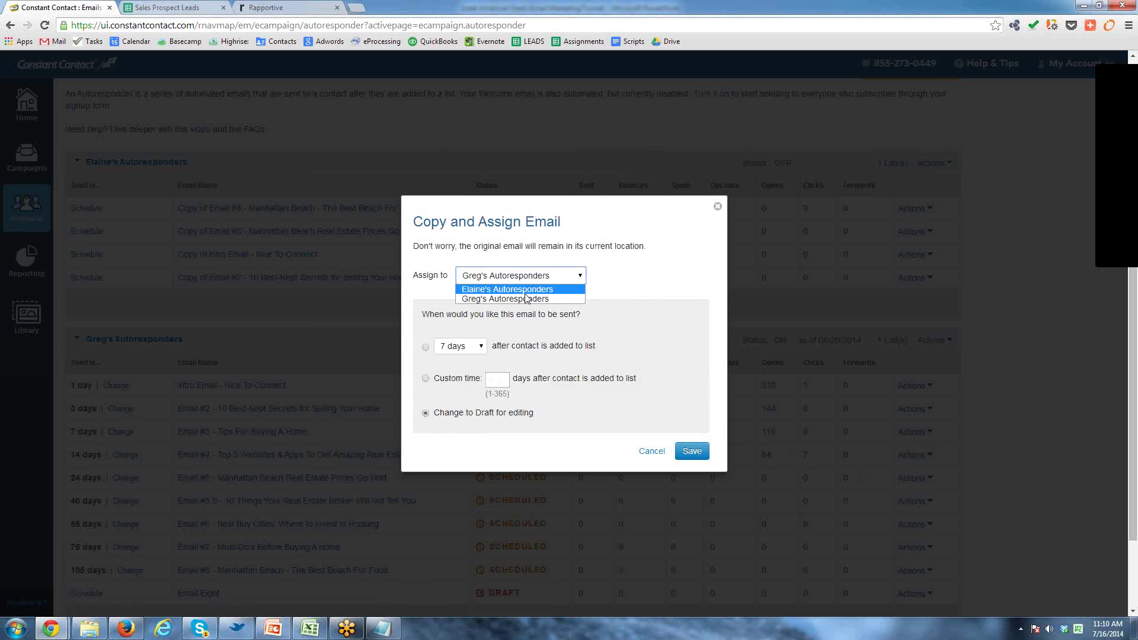
{"action": "left_click", "coordinate": [517, 289]}
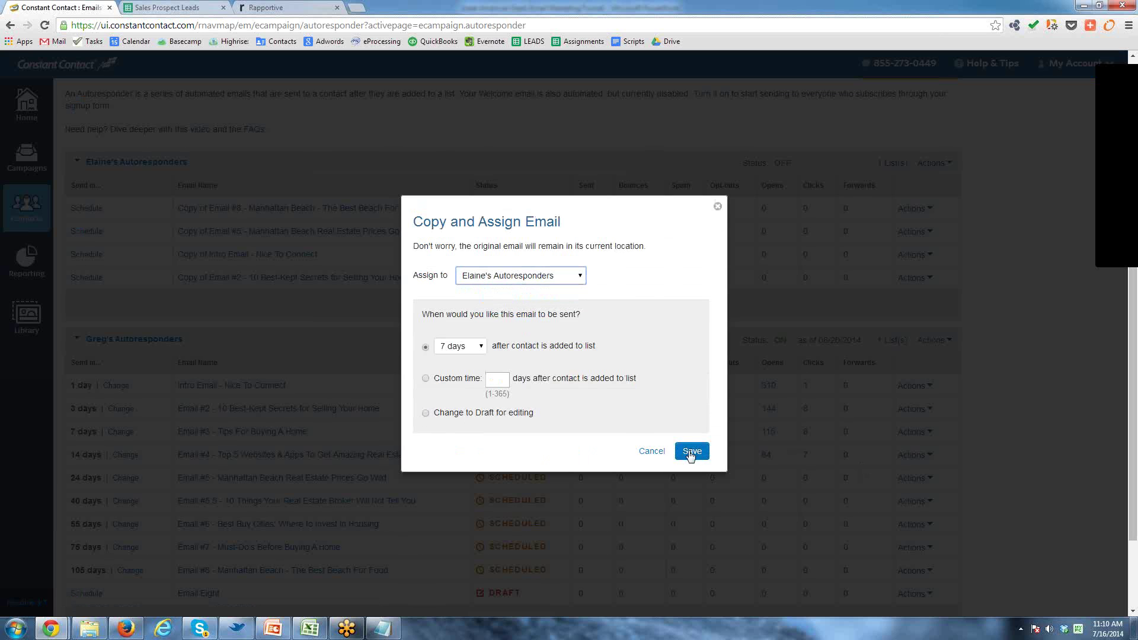
{"action": "left_click", "coordinate": [425, 413]}
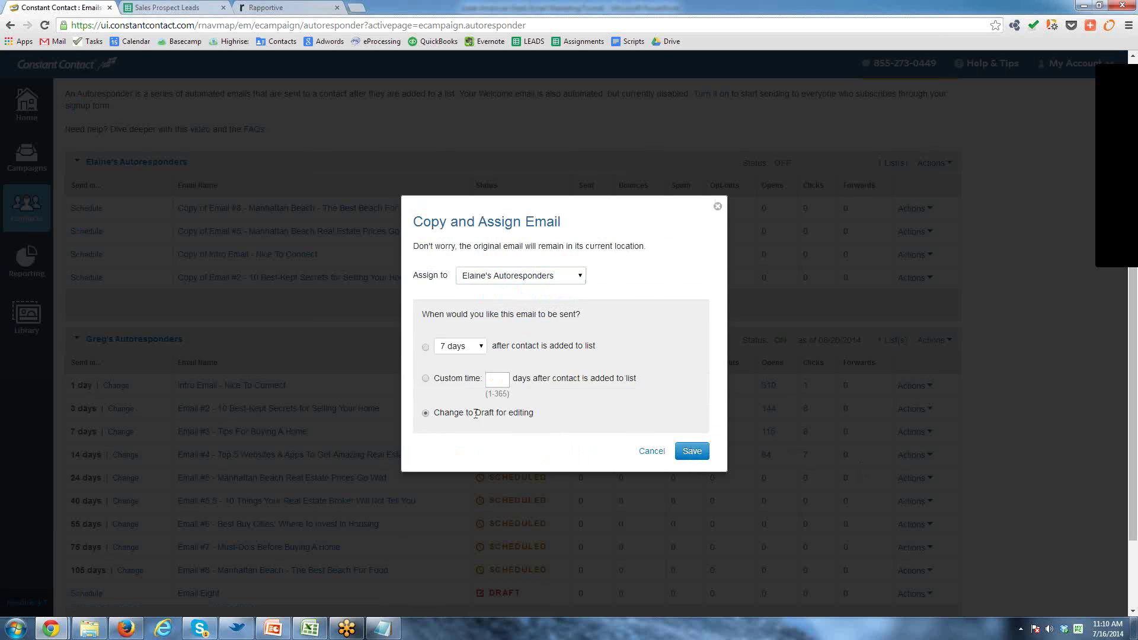
{"action": "left_click", "coordinate": [692, 452]}
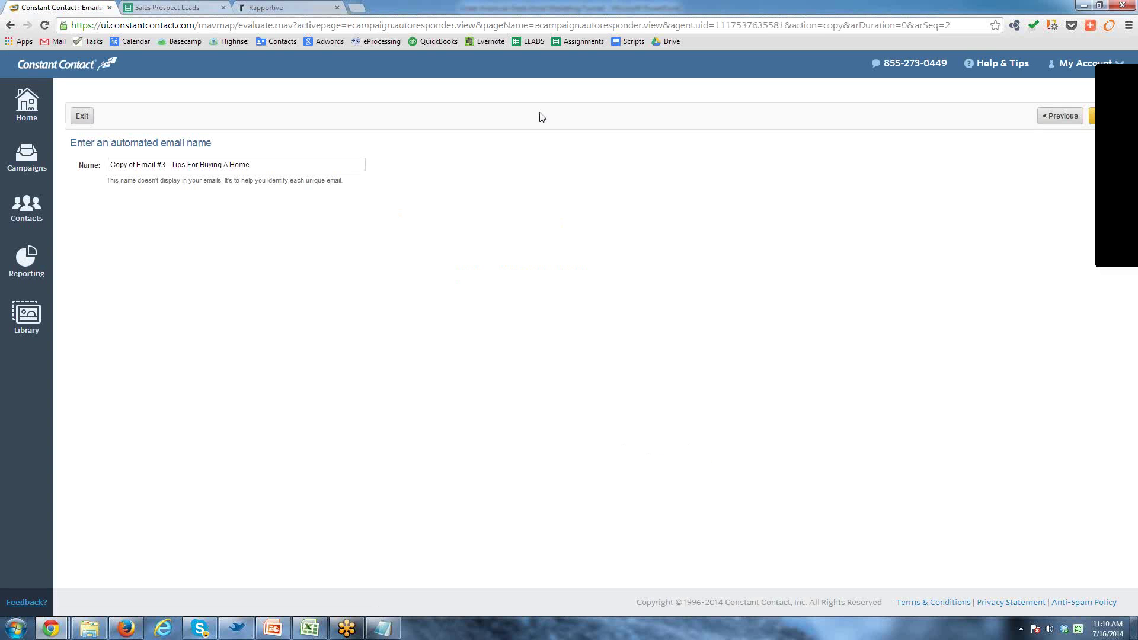
{"action": "left_click", "coordinate": [1102, 120]}
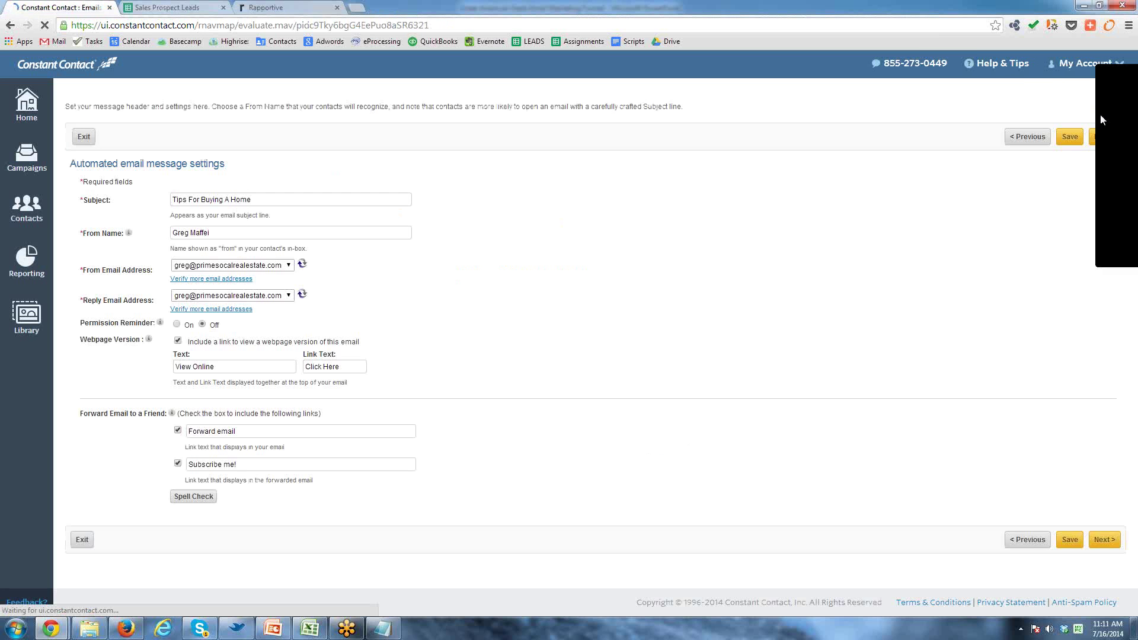
{"action": "left_click", "coordinate": [1104, 143]}
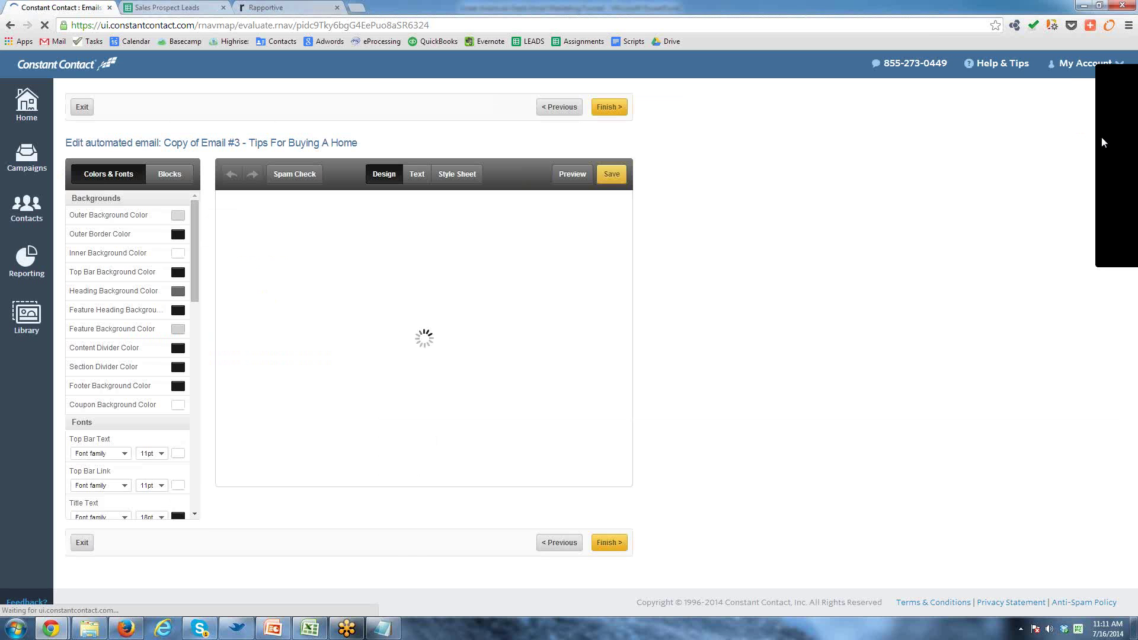
{"action": "left_click", "coordinate": [611, 109]}
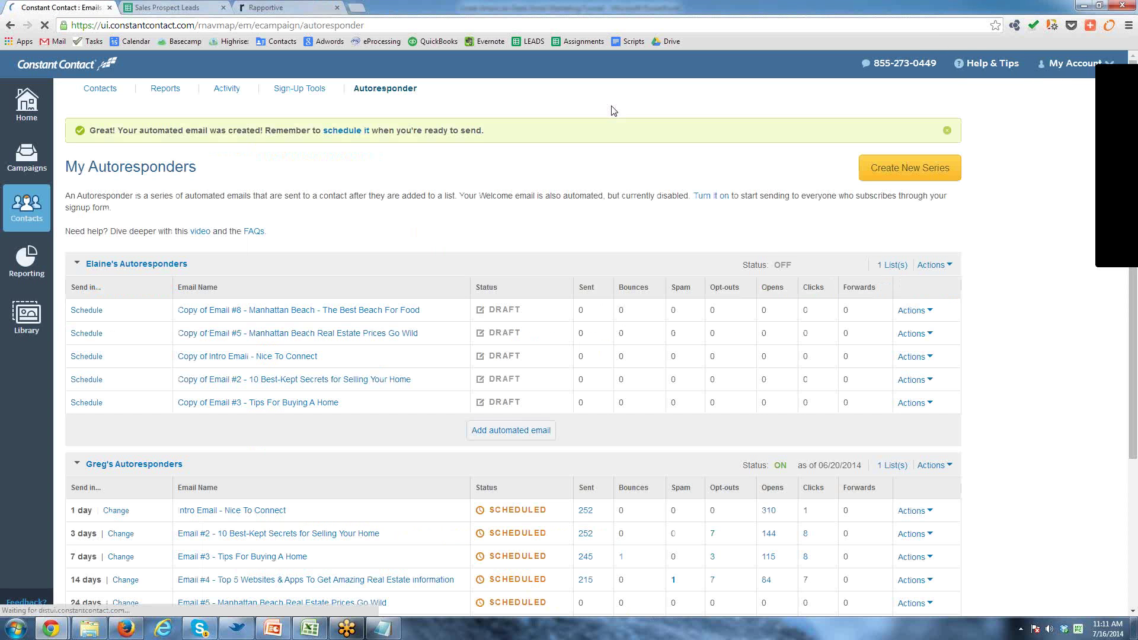
View the Rapportive site, highlighting its web address, and return to the Constant Contact autoresponders.
{"action": "scroll", "coordinate": [559, 190], "scroll_direction": "down", "scroll_amount": 3}
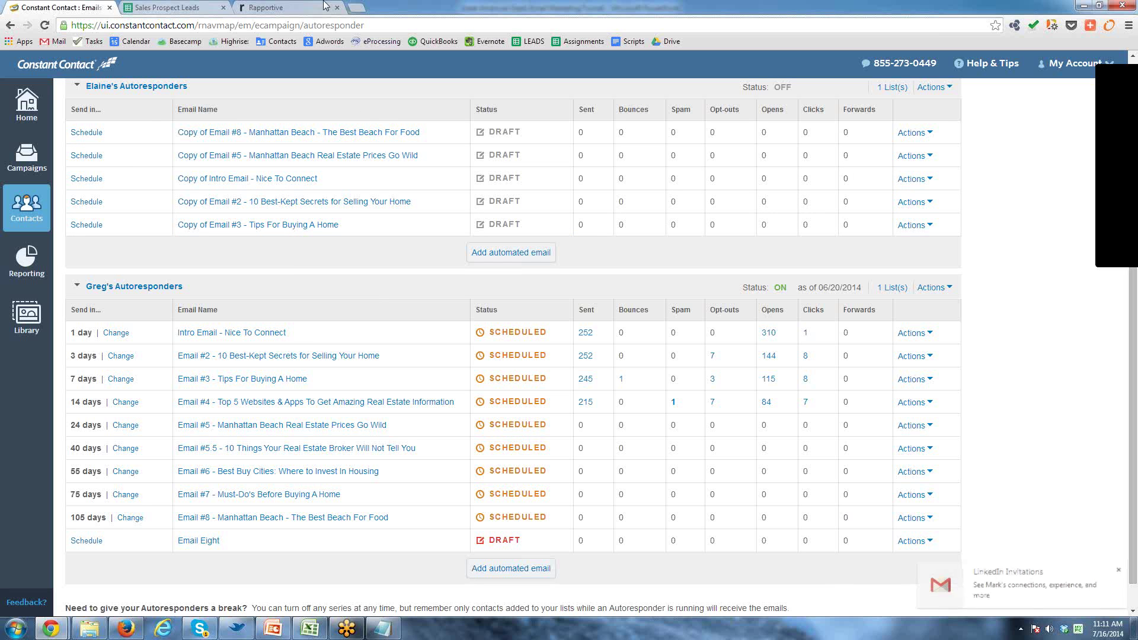
{"action": "left_click", "coordinate": [293, 7]}
{"action": "left_click", "coordinate": [297, 25]}
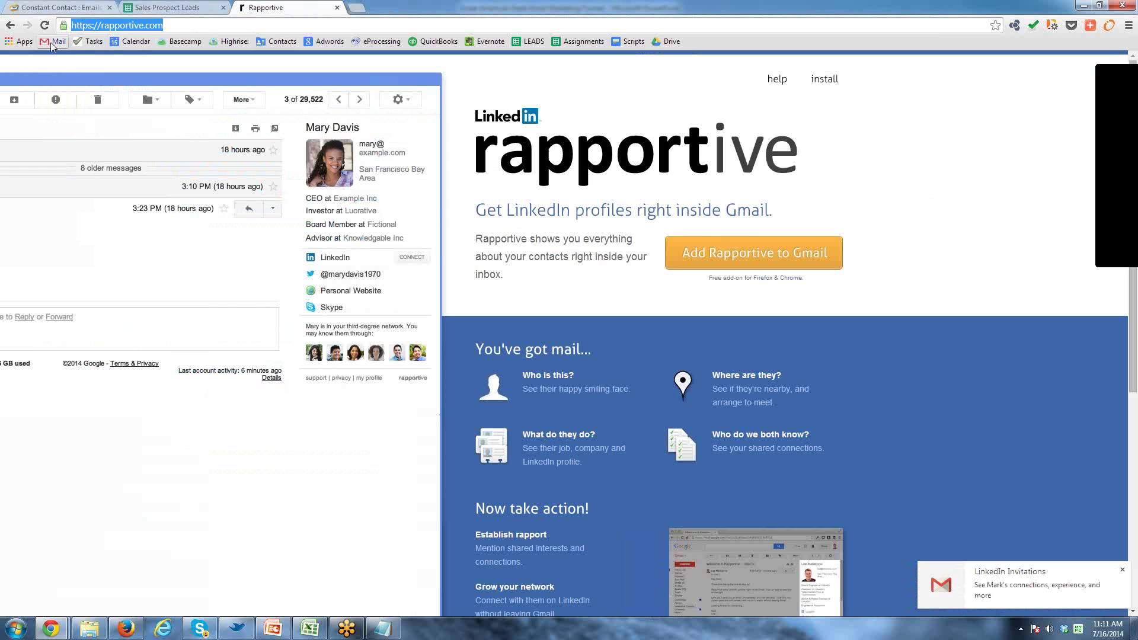
{"action": "left_click", "coordinate": [54, 10]}
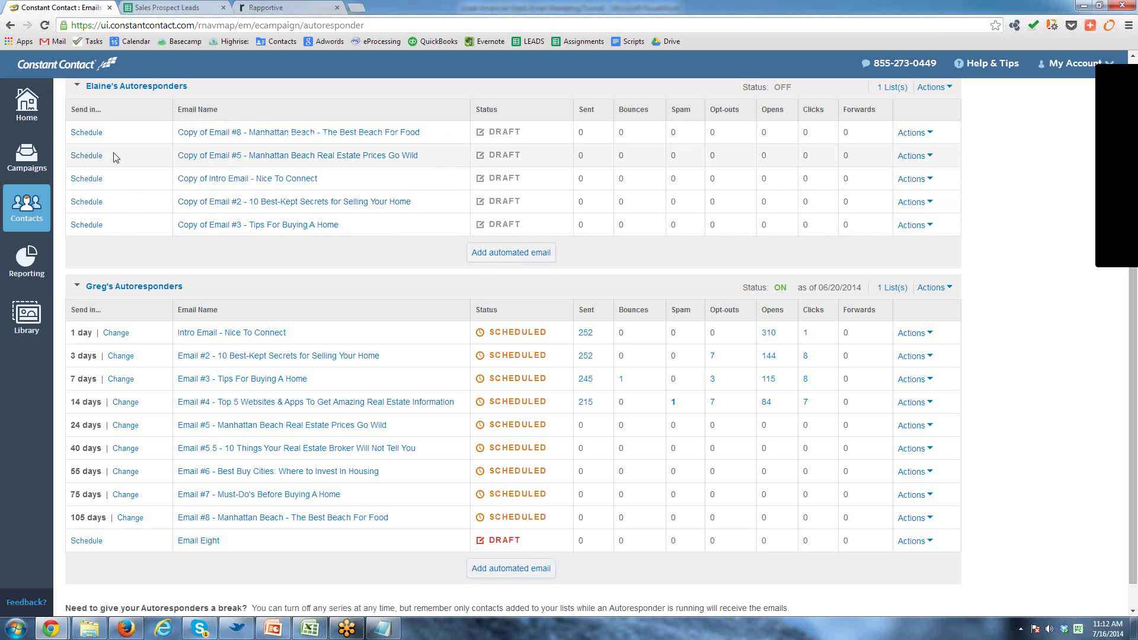
Open the design of "Copy of Intro Email - Nice To Connect" and inspect its header and body text blocks without changing them.
{"action": "left_click", "coordinate": [277, 179]}
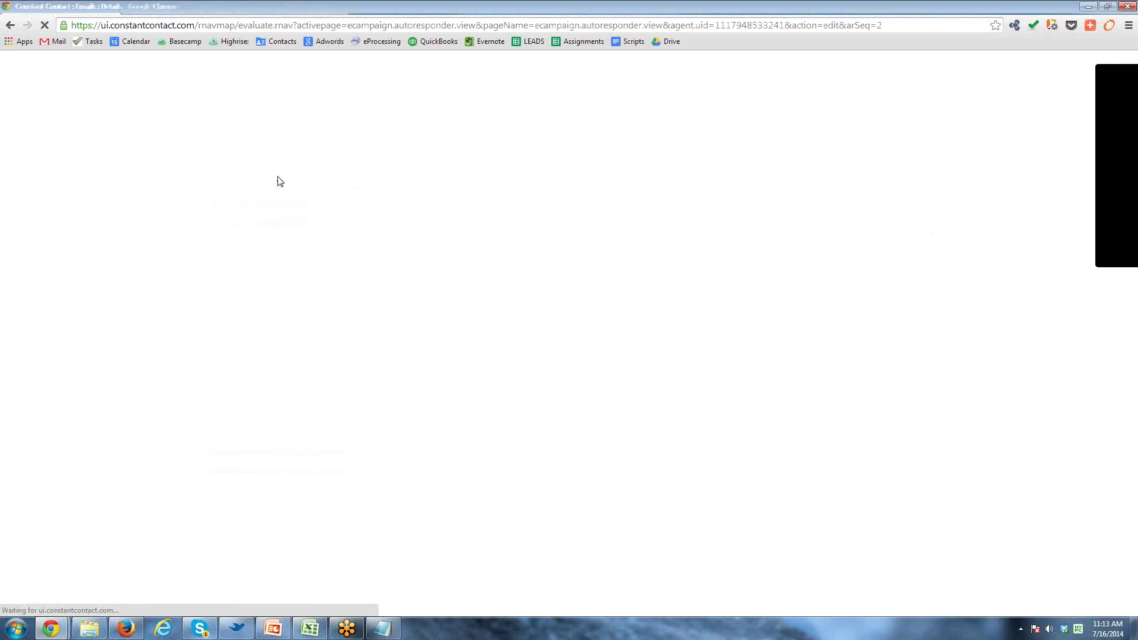
{"action": "left_click", "coordinate": [92, 200]}
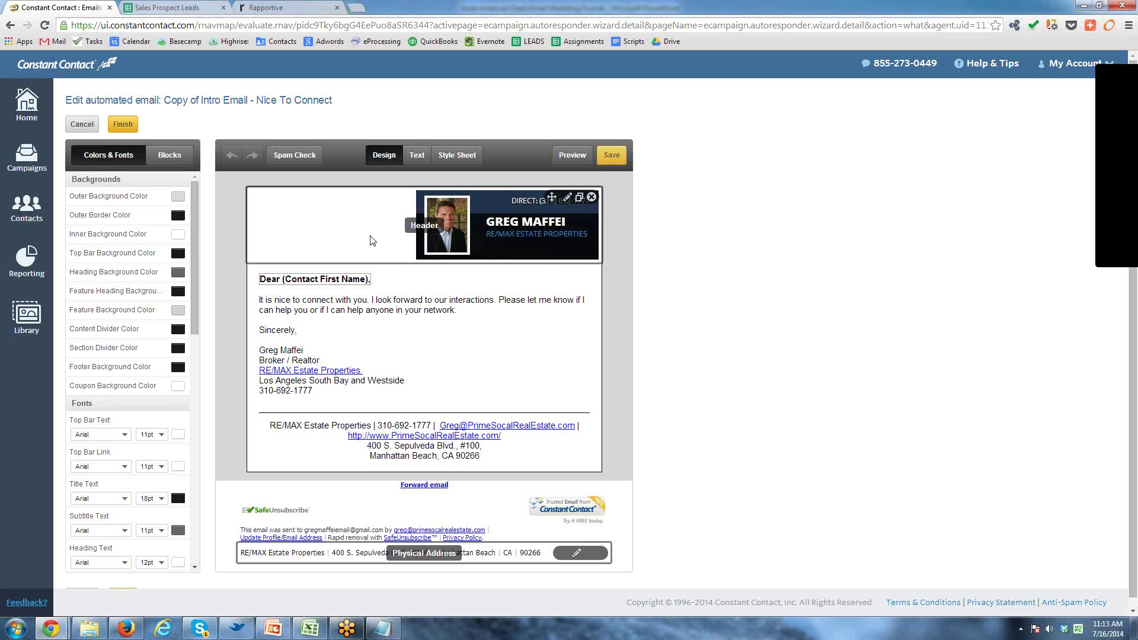
{"action": "left_click", "coordinate": [320, 233]}
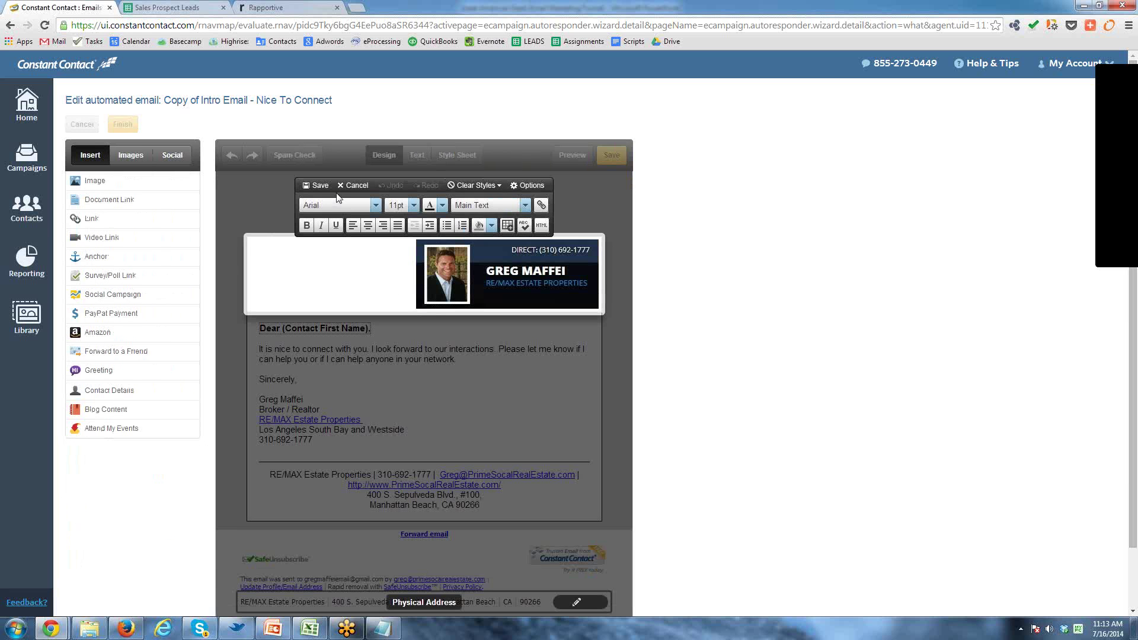
{"action": "left_click", "coordinate": [352, 185]}
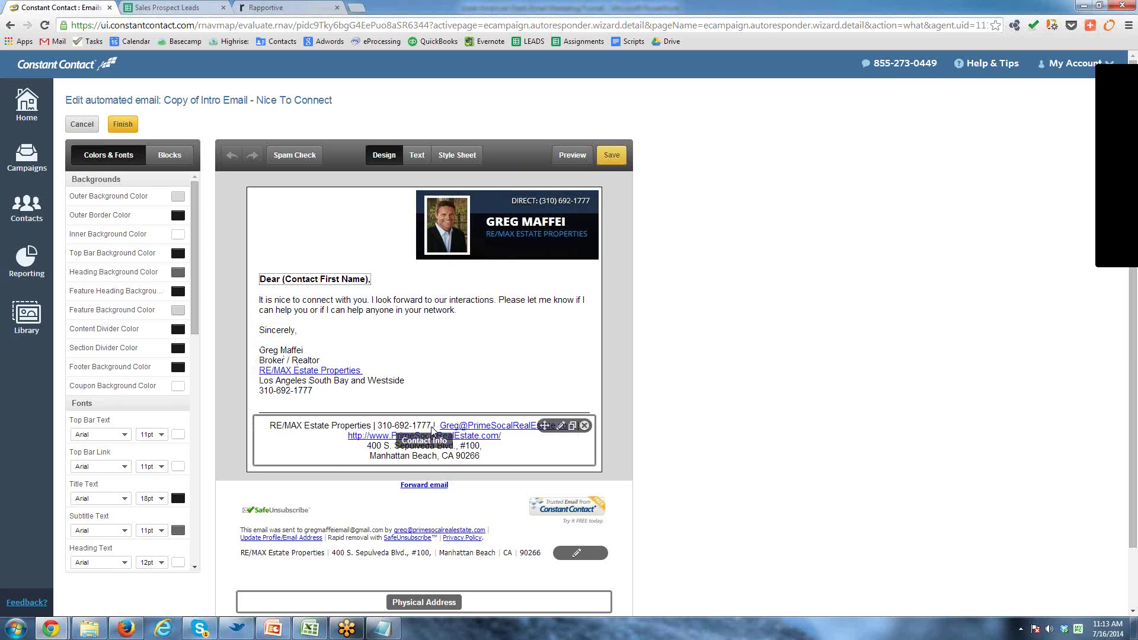
{"action": "left_click", "coordinate": [480, 373]}
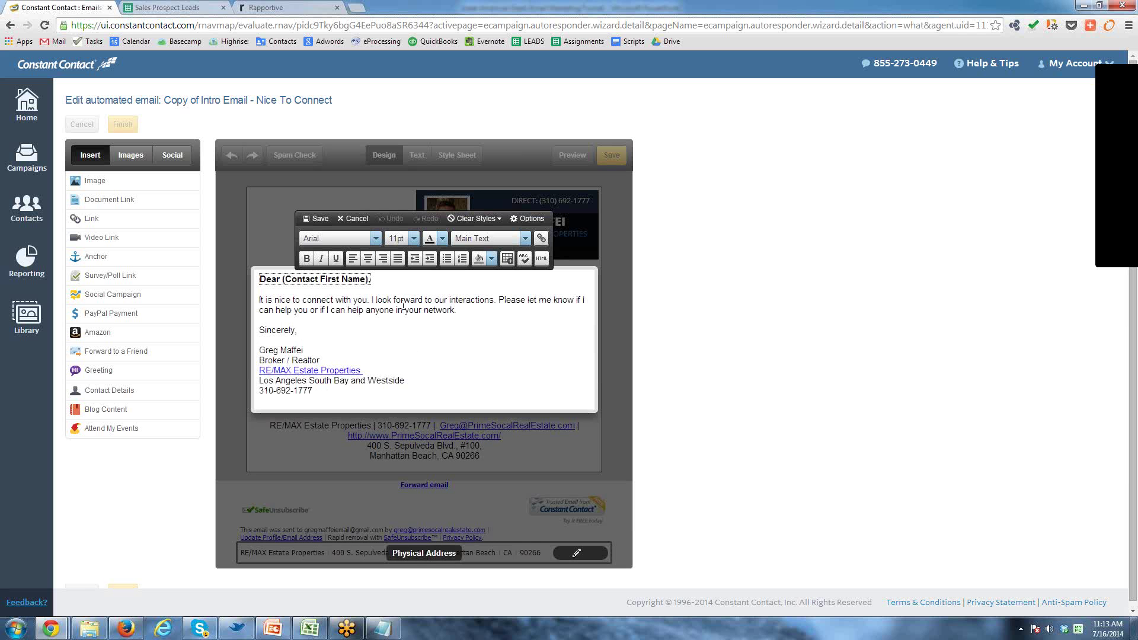
{"action": "left_click", "coordinate": [316, 218]}
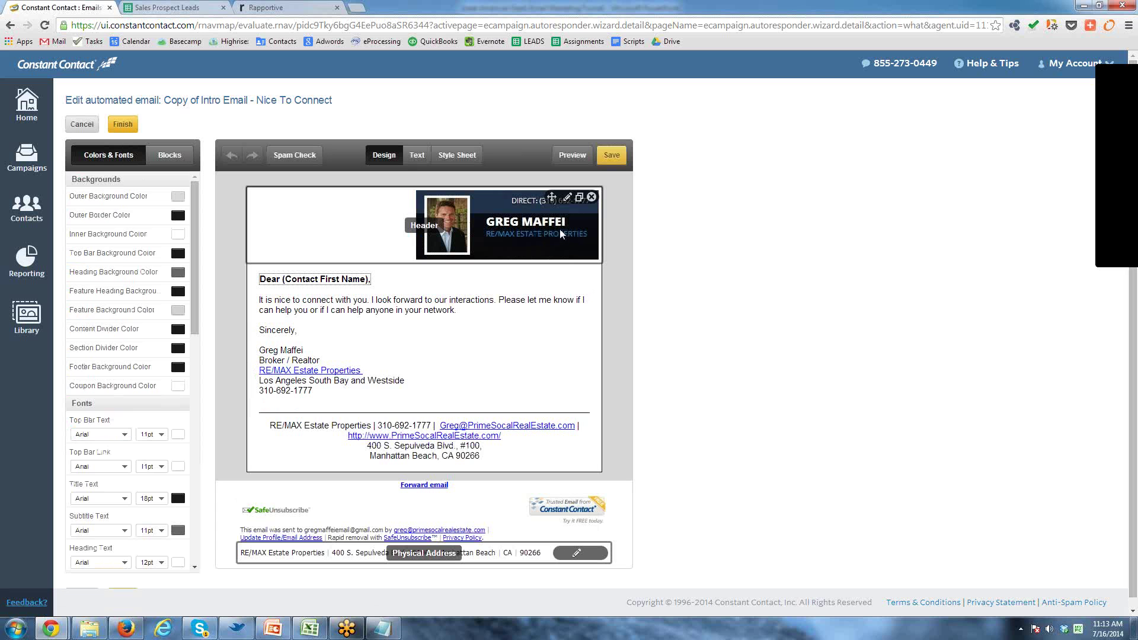
Search the web for "primesocal realestate" in a new browser tab and open the "Los Angeles Real Estate CA Homes For Sale" result.
{"action": "mouse_move", "coordinate": [532, 249]}
{"action": "left_click", "coordinate": [356, 8]}
{"action": "type", "text": "p"}
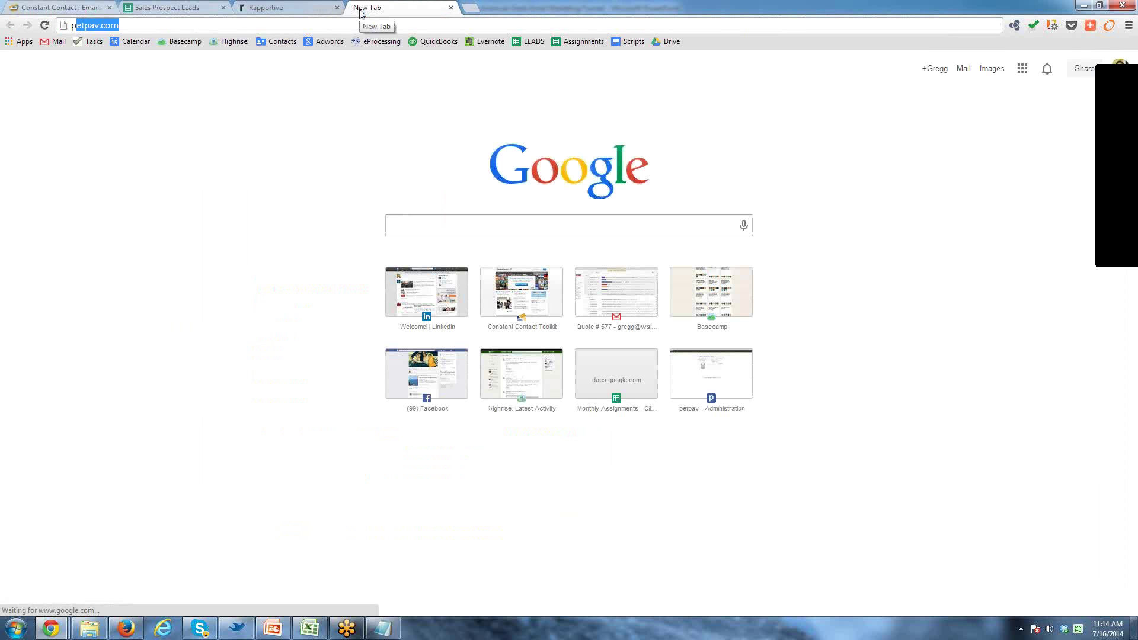
{"action": "type", "text": "rim"}
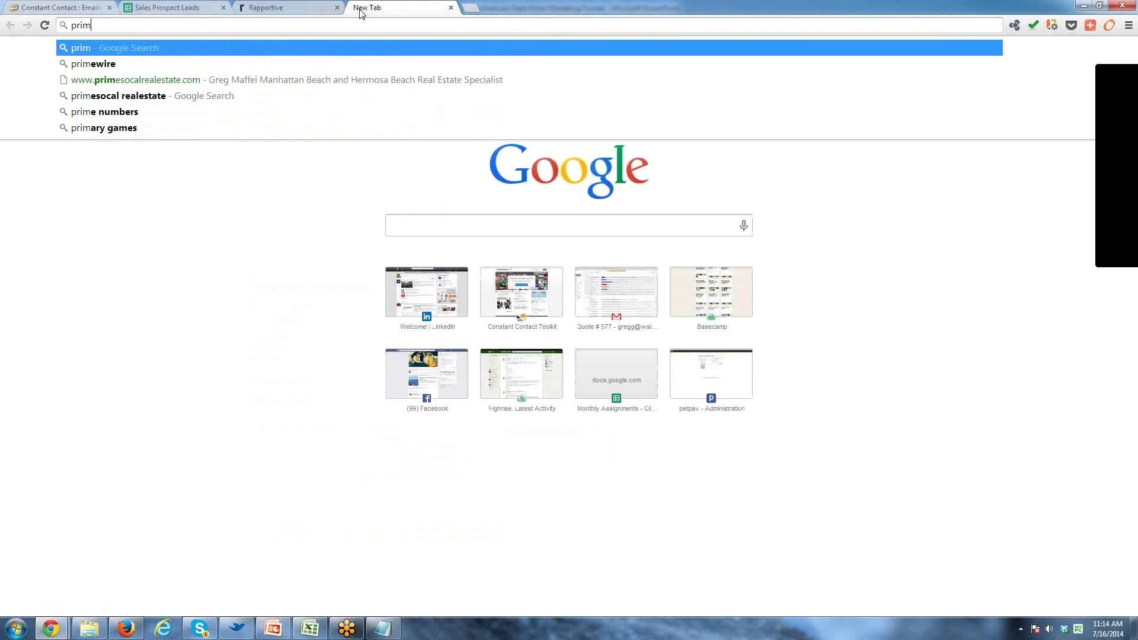
{"action": "key", "text": "Down"}
{"action": "key", "text": "Down"}
{"action": "key", "text": "Down"}
{"action": "key", "text": "Return"}
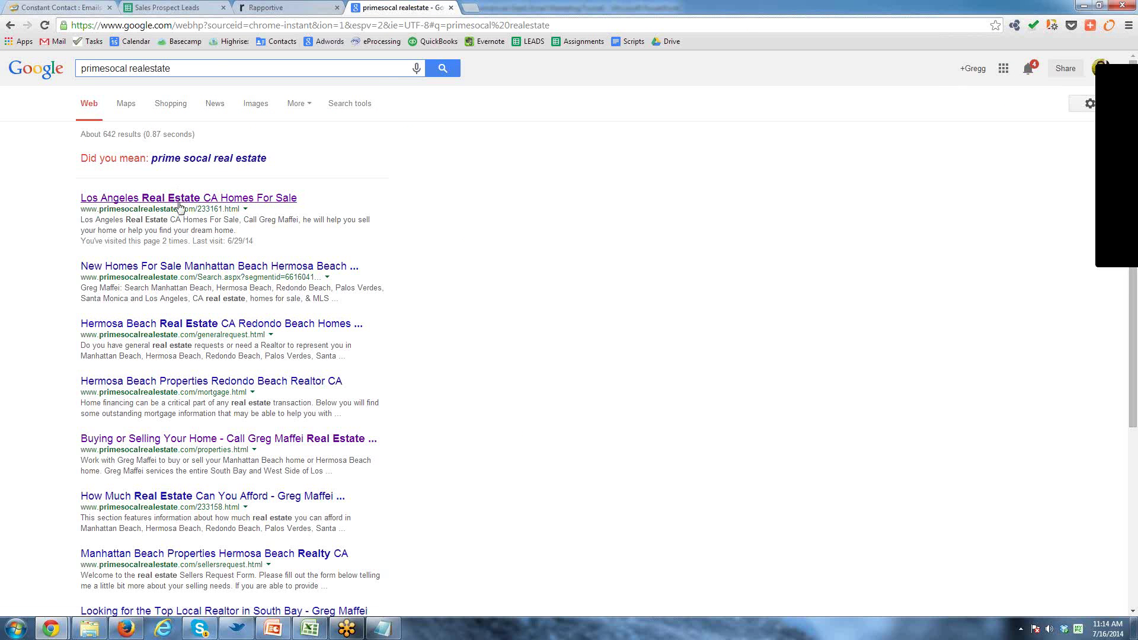
{"action": "left_click", "coordinate": [180, 205]}
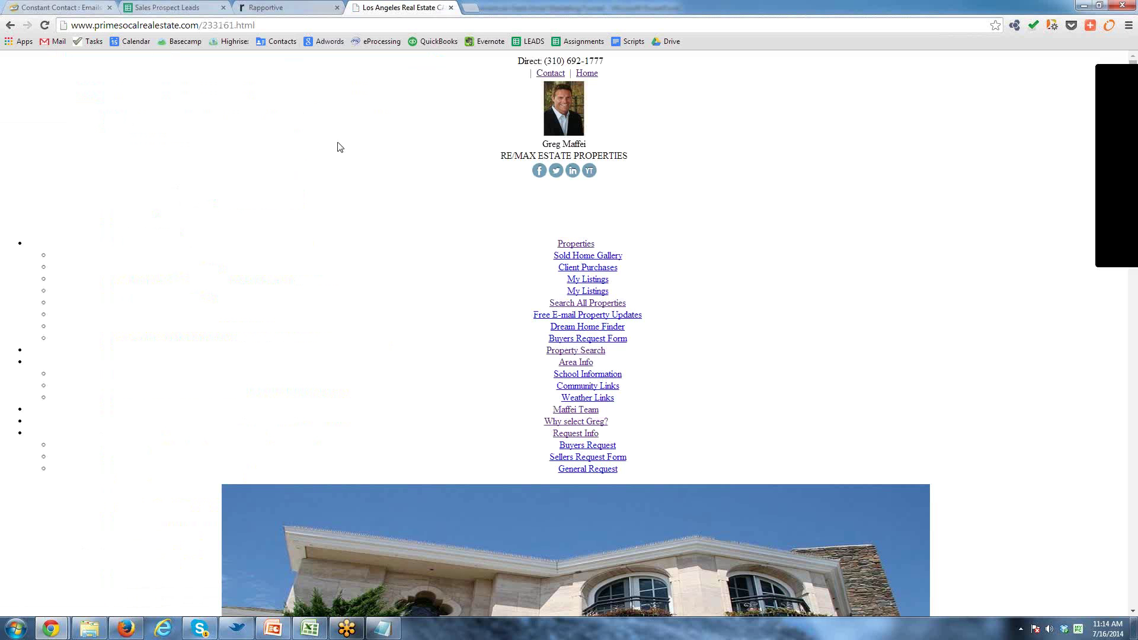
{"action": "scroll", "coordinate": [346, 149], "scroll_direction": "down", "scroll_amount": 3}
{"action": "scroll", "coordinate": [339, 147], "scroll_direction": "up", "scroll_amount": 3}
{"action": "left_click_drag", "start_coordinate": [201, 25], "coordinate": [529, 30]}
{"action": "key", "text": "BackSpace"}
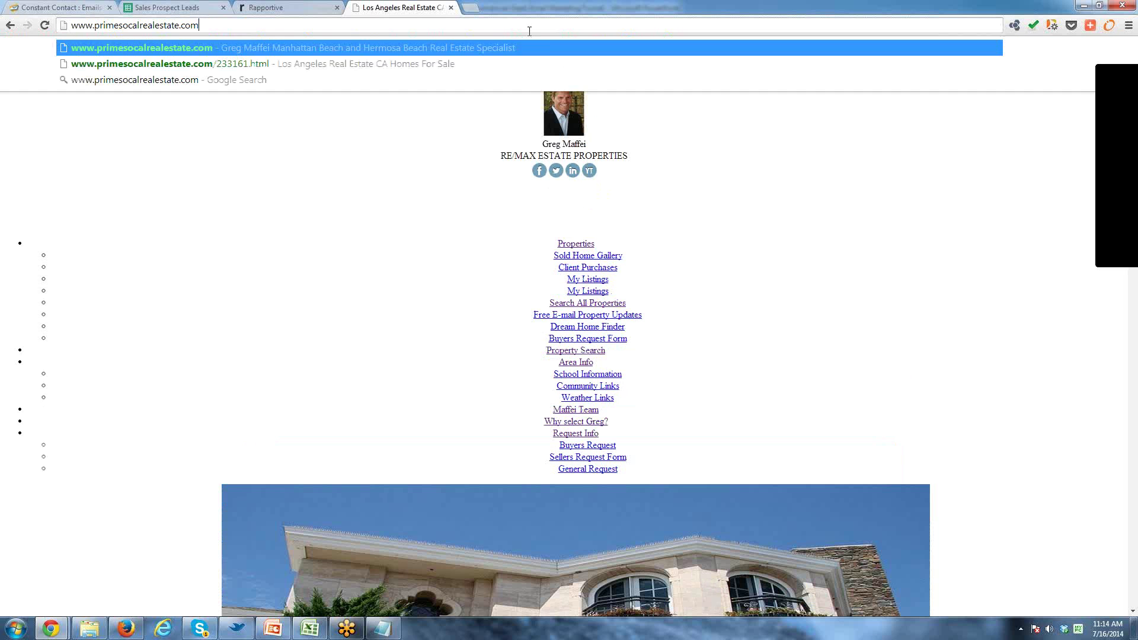
{"action": "key", "text": "Return"}
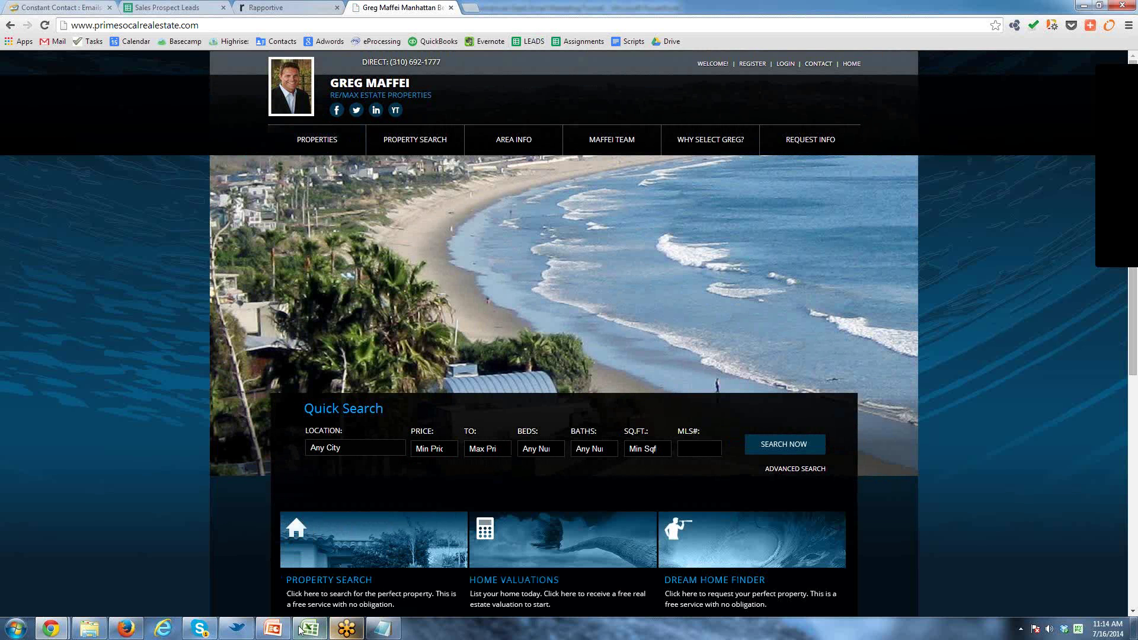
Capture the agent's photo and contact banner from the website header with the Snipping Tool.
{"action": "left_click", "coordinate": [15, 629]}
{"action": "left_click", "coordinate": [43, 198]}
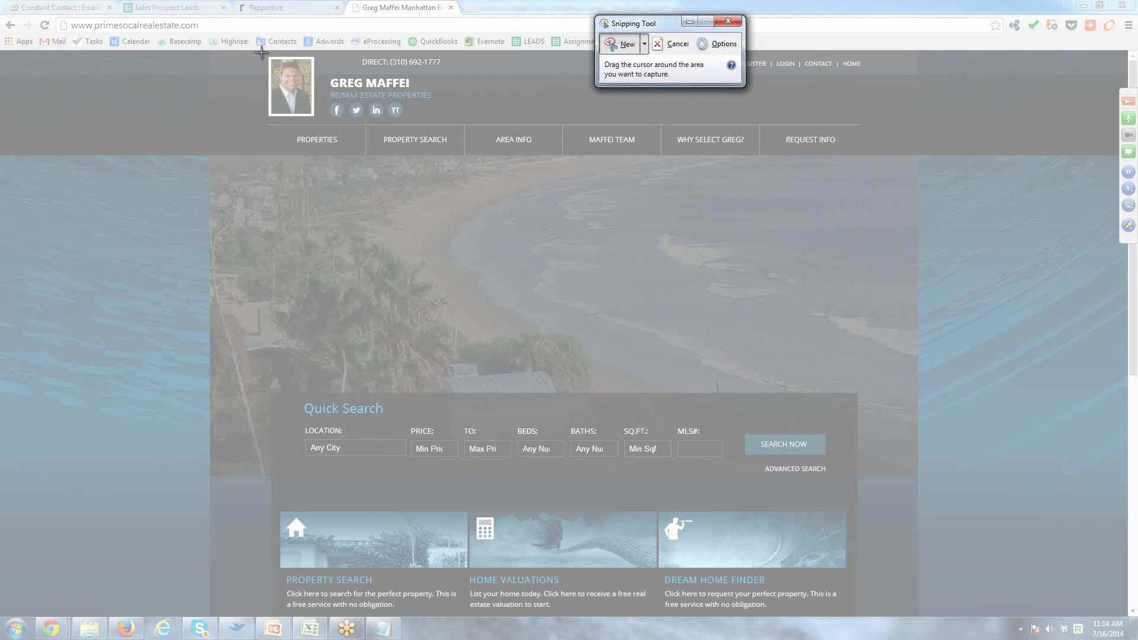
{"action": "left_click_drag", "start_coordinate": [262, 52], "coordinate": [450, 122]}
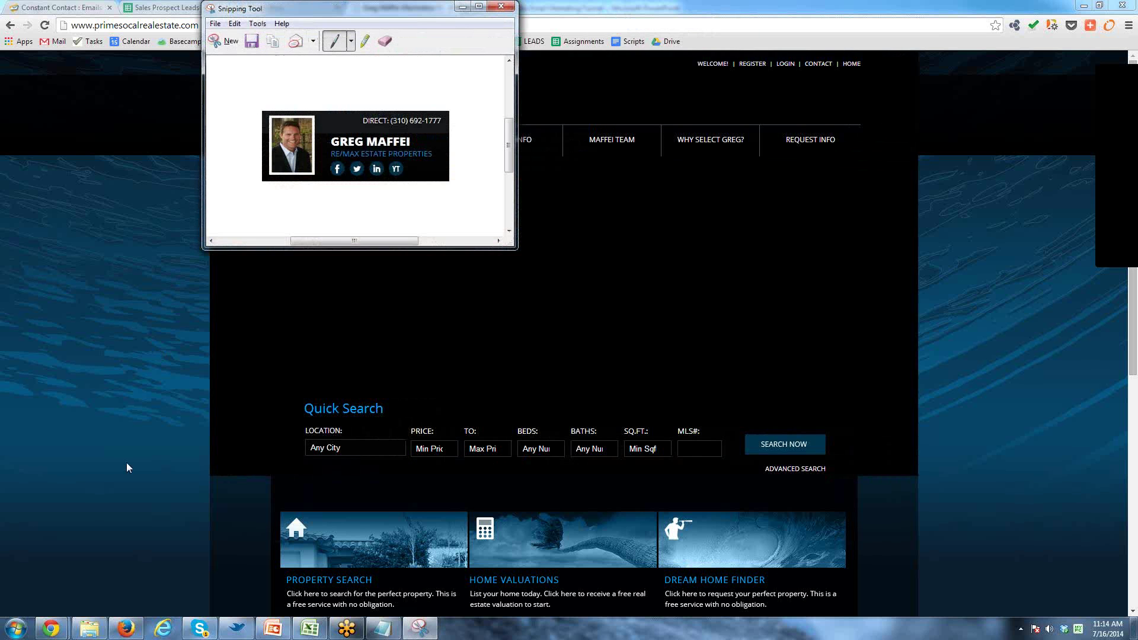
Paste the captured agent banner into a blank Paint canvas and deselect it.
{"action": "left_click", "coordinate": [16, 629]}
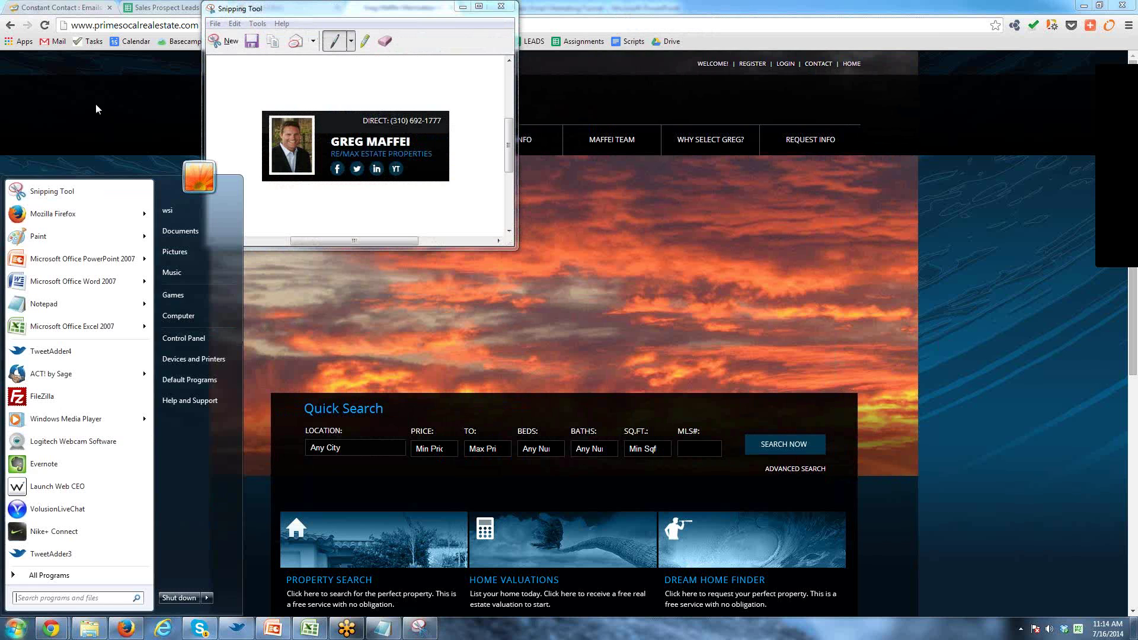
{"action": "left_click", "coordinate": [52, 247]}
{"action": "key", "text": "ctrl+v"}
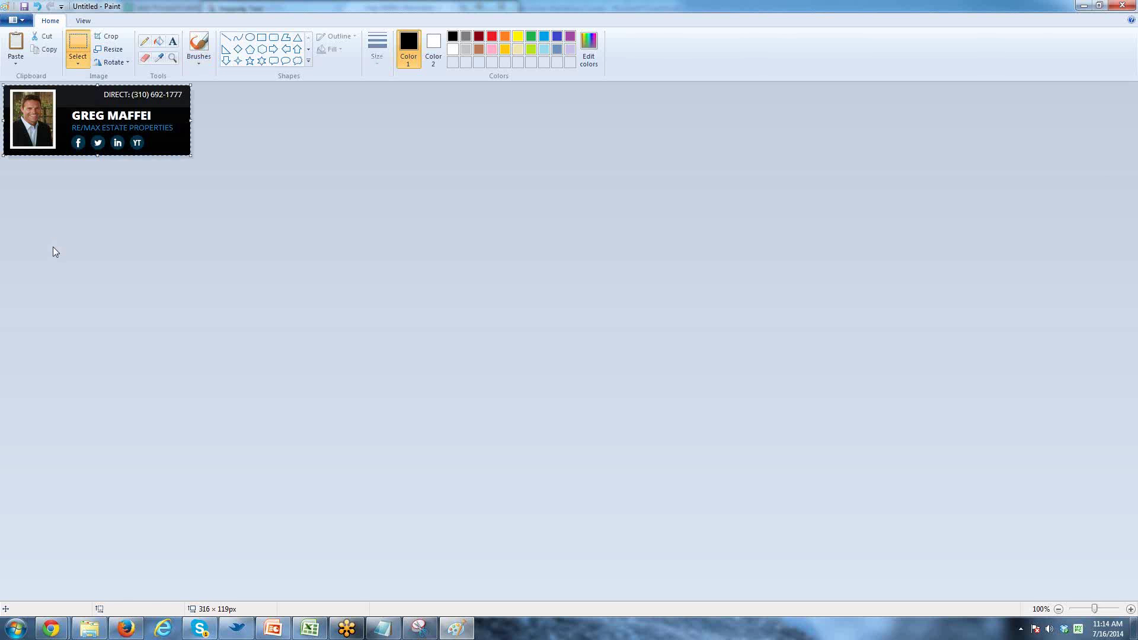
{"action": "left_click", "coordinate": [232, 284]}
Switch to Chrome, open the Gmail inbox and open the "More links" email conversation.
{"action": "key", "text": "alt+Tab"}
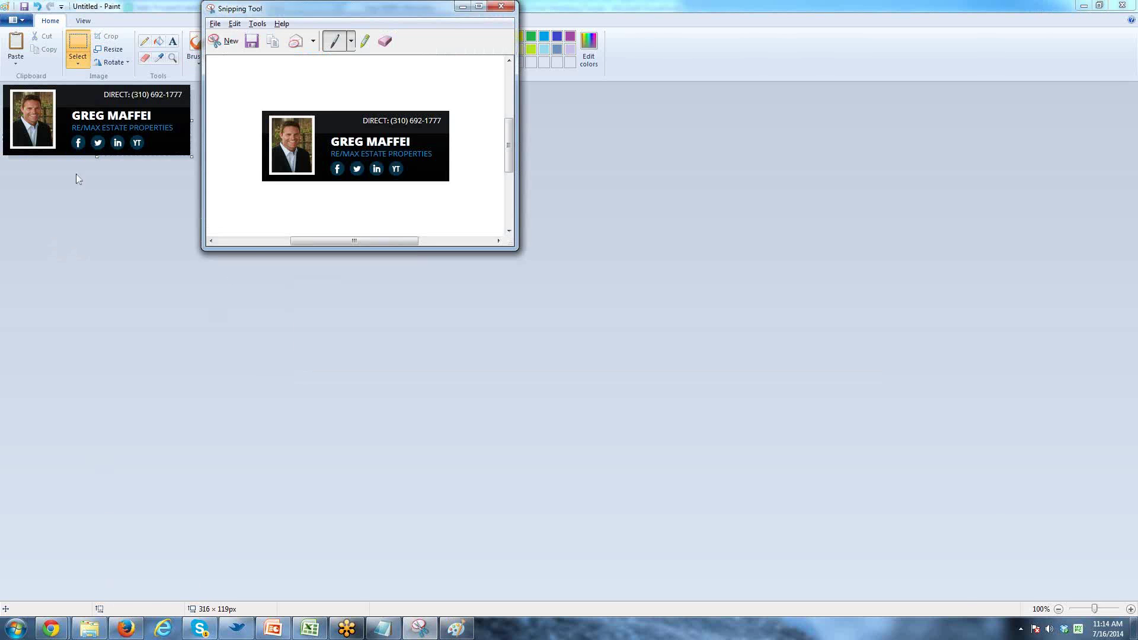
{"action": "key", "text": "alt+Tab"}
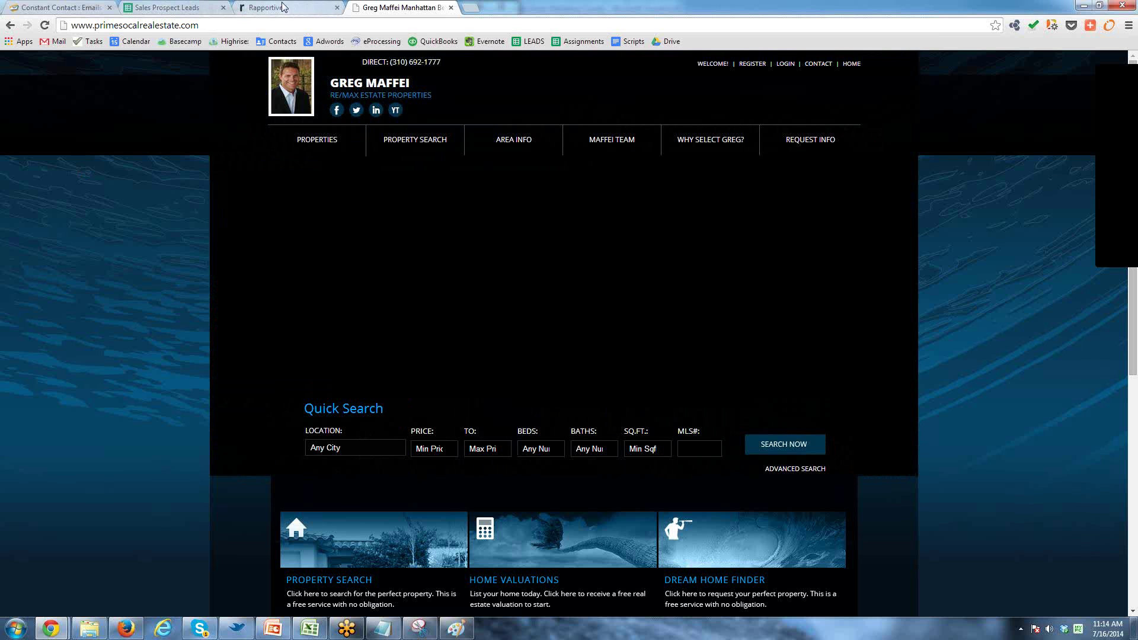
{"action": "left_click", "coordinate": [55, 43]}
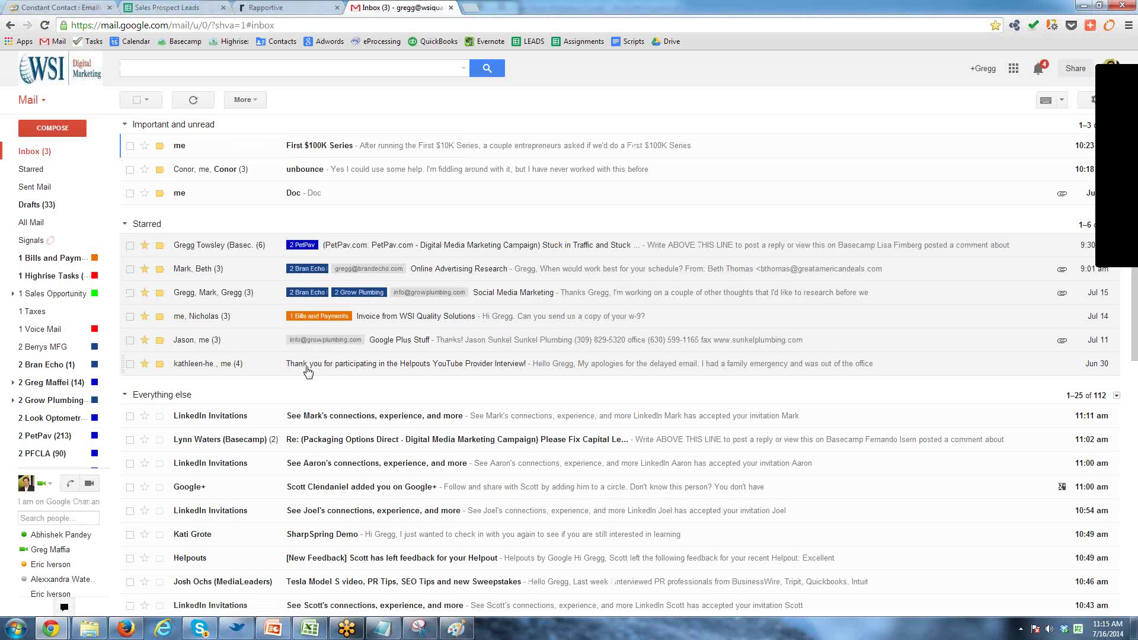
{"action": "scroll", "coordinate": [308, 371], "scroll_direction": "down", "scroll_amount": 3}
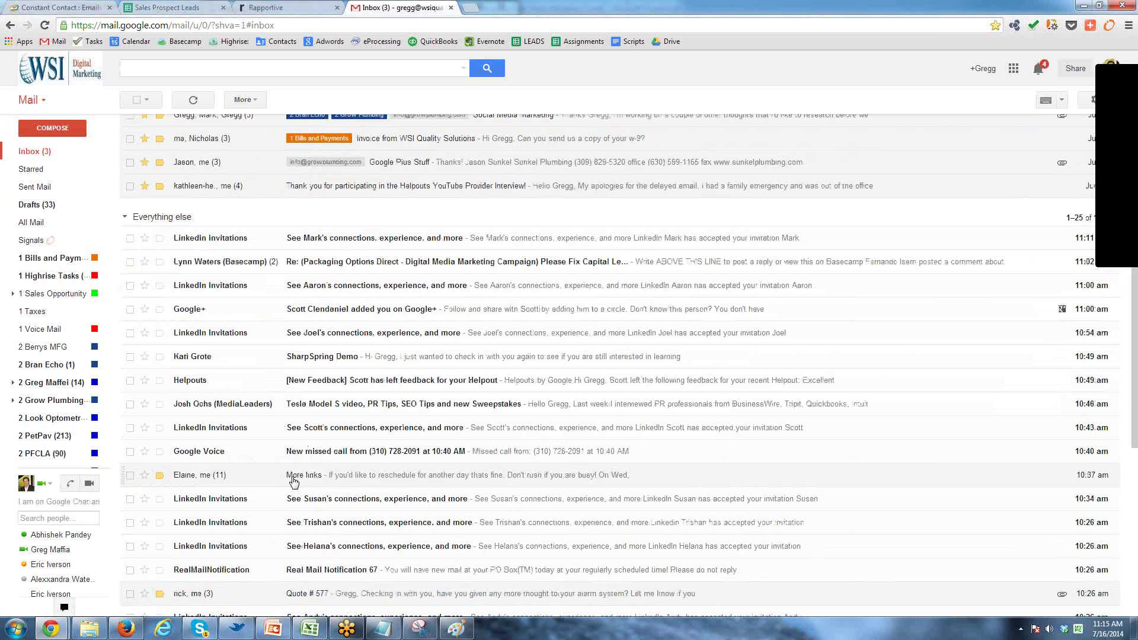
{"action": "left_click", "coordinate": [294, 477]}
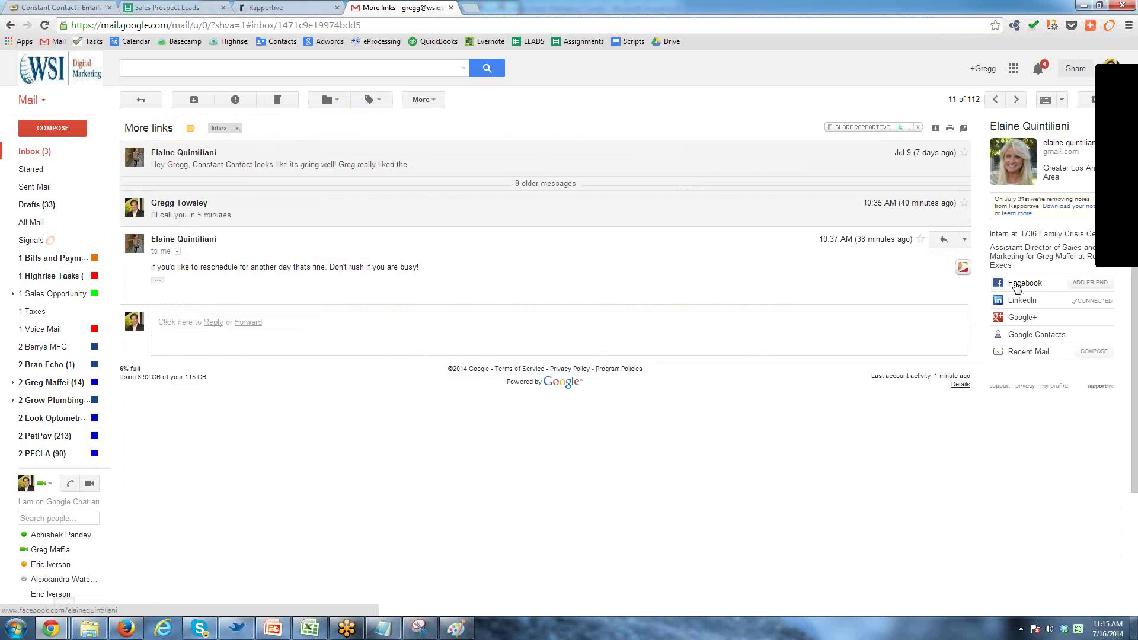
Check the email sender's Facebook profile, close it, and open the sender's LinkedIn profile.
{"action": "left_click", "coordinate": [1017, 285]}
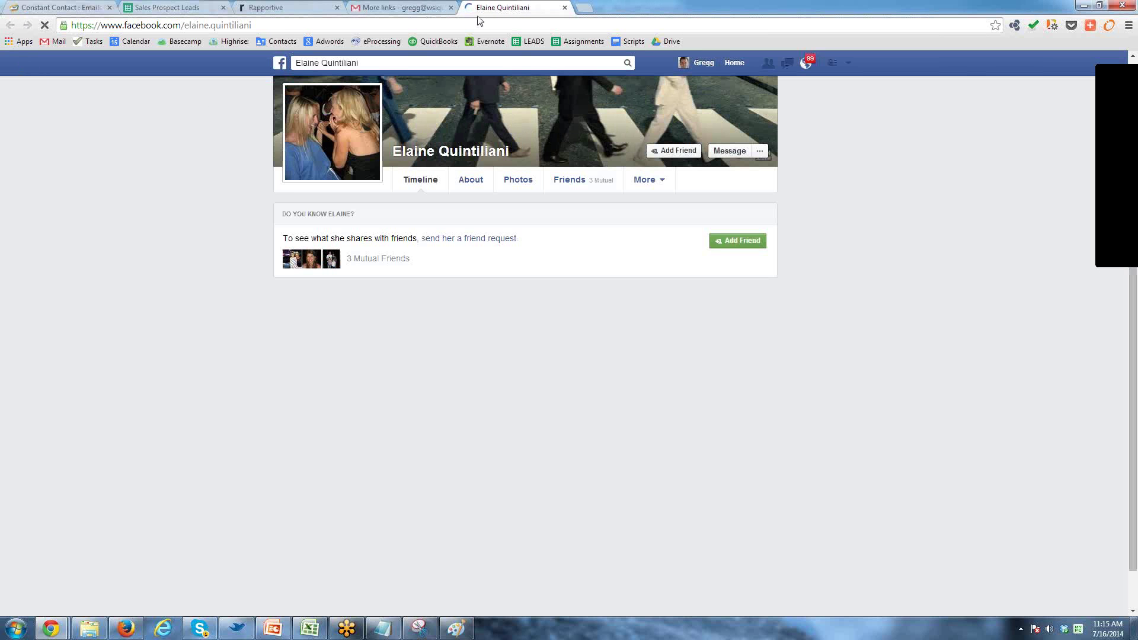
{"action": "left_click", "coordinate": [565, 7]}
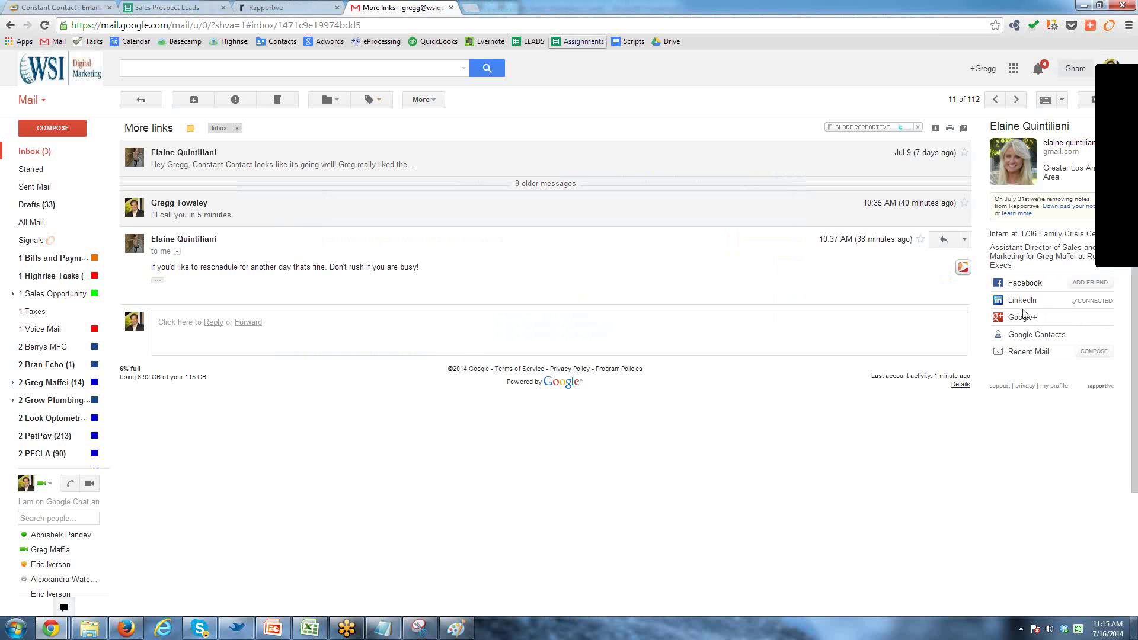
{"action": "left_click", "coordinate": [1022, 301]}
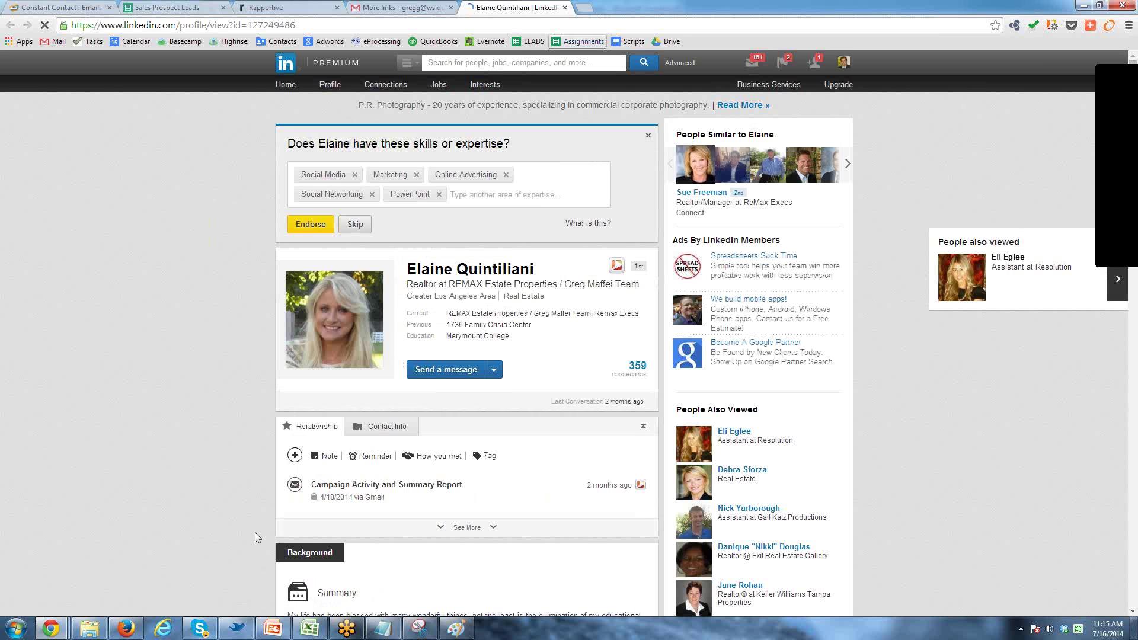
Capture the profile photo from the LinkedIn page with the Snipping Tool.
{"action": "left_click", "coordinate": [421, 629]}
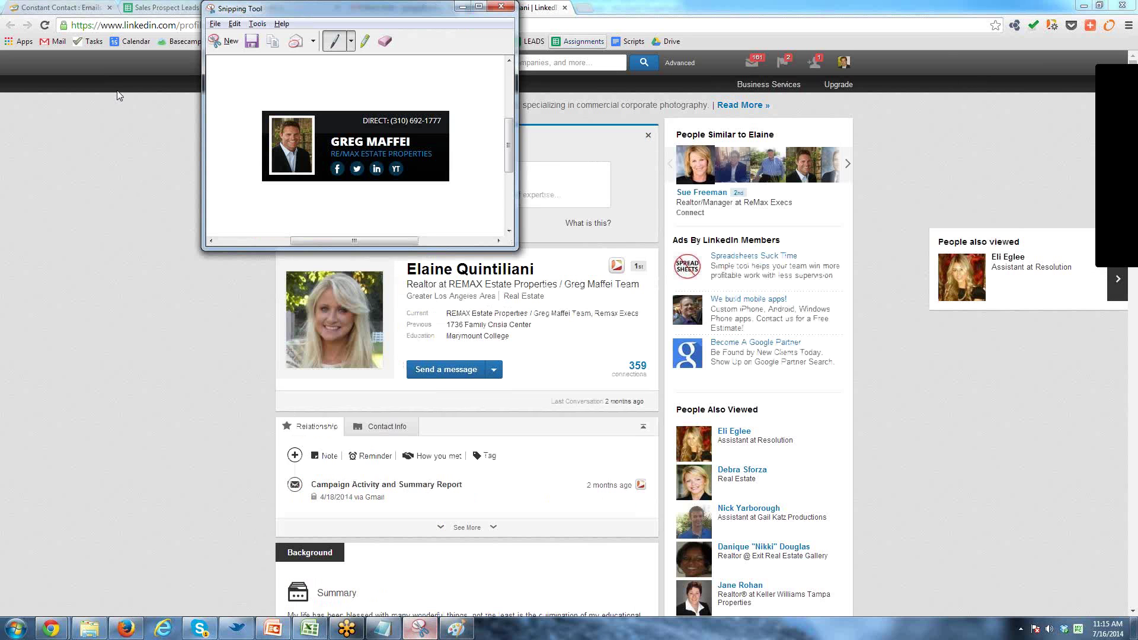
{"action": "left_click", "coordinate": [227, 41]}
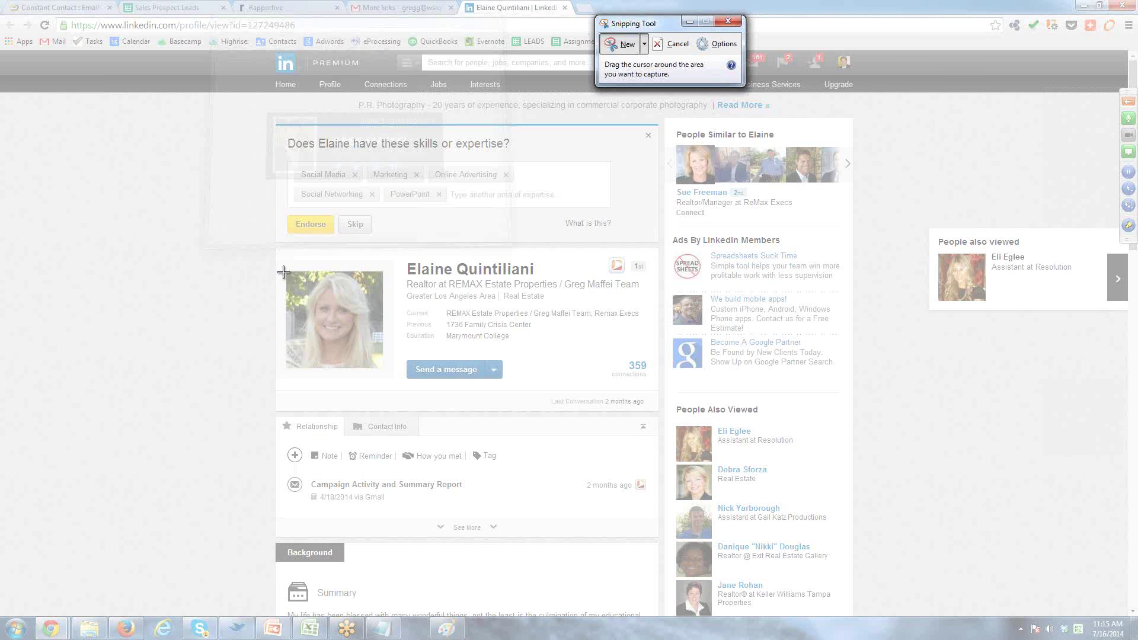
{"action": "left_click_drag", "start_coordinate": [286, 272], "coordinate": [384, 371]}
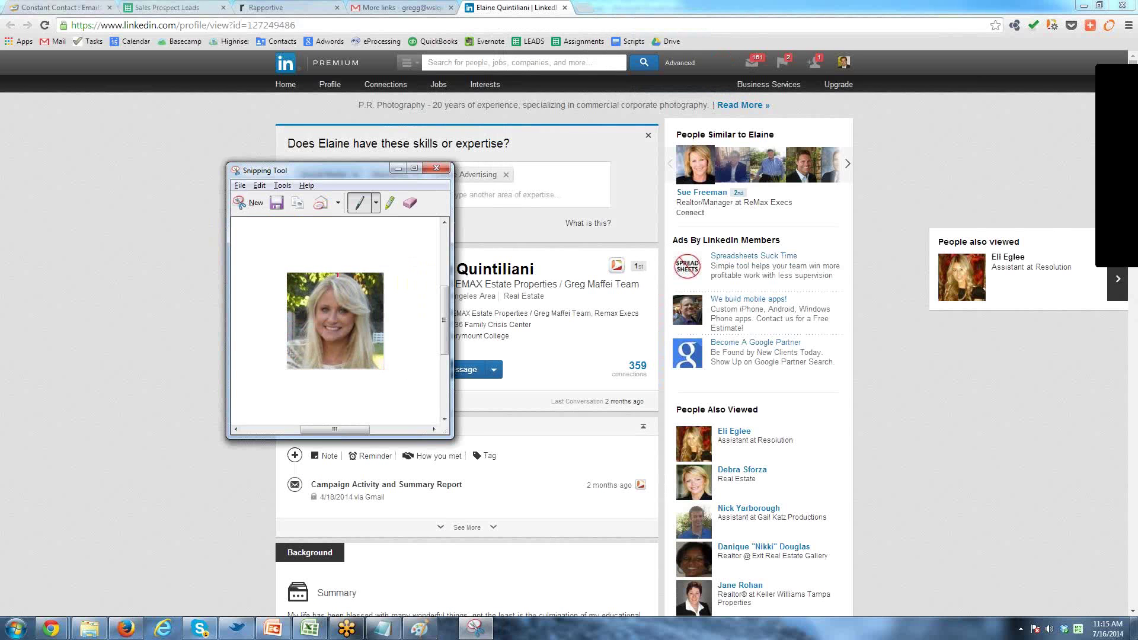
Switch to Paint, enlarge the canvas to about 1012 × 499 px and paste the captured photo onto its empty area.
{"action": "key", "text": "alt+Tab"}
{"action": "key", "text": "alt+Tab"}
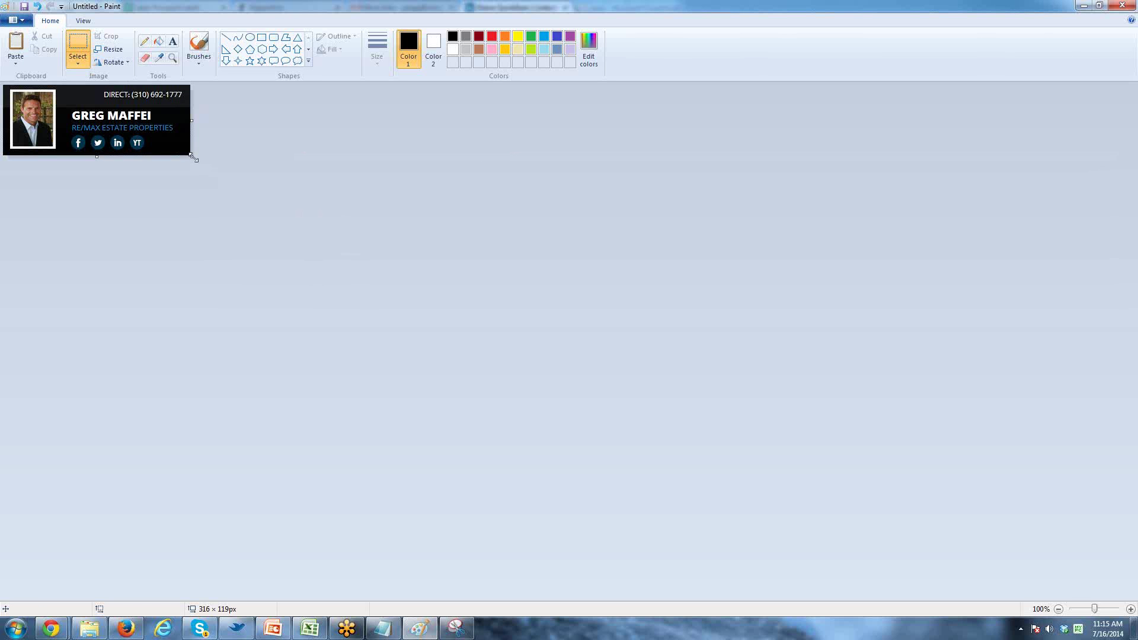
{"action": "left_click_drag", "start_coordinate": [192, 156], "coordinate": [603, 381]}
{"action": "right_click", "coordinate": [407, 292]}
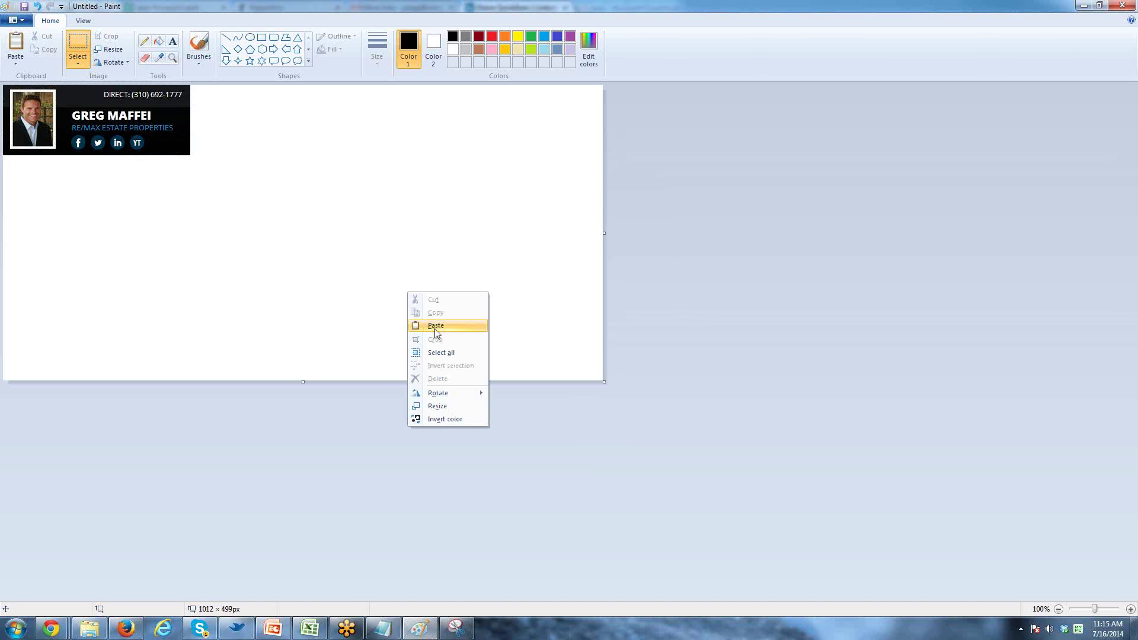
{"action": "left_click", "coordinate": [433, 326]}
{"action": "left_click_drag", "start_coordinate": [46, 147], "coordinate": [379, 244]}
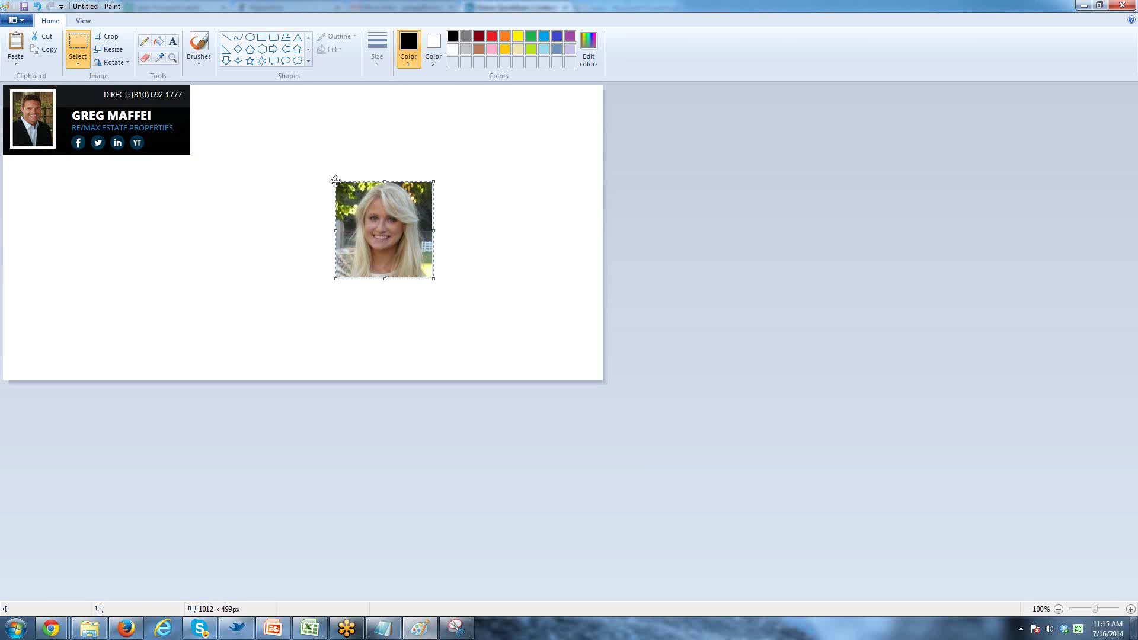
Shrink the pasted photo to about 68 × 92 px and fit it over the portrait in the banner's frame.
{"action": "left_click_drag", "start_coordinate": [335, 181], "coordinate": [394, 224]}
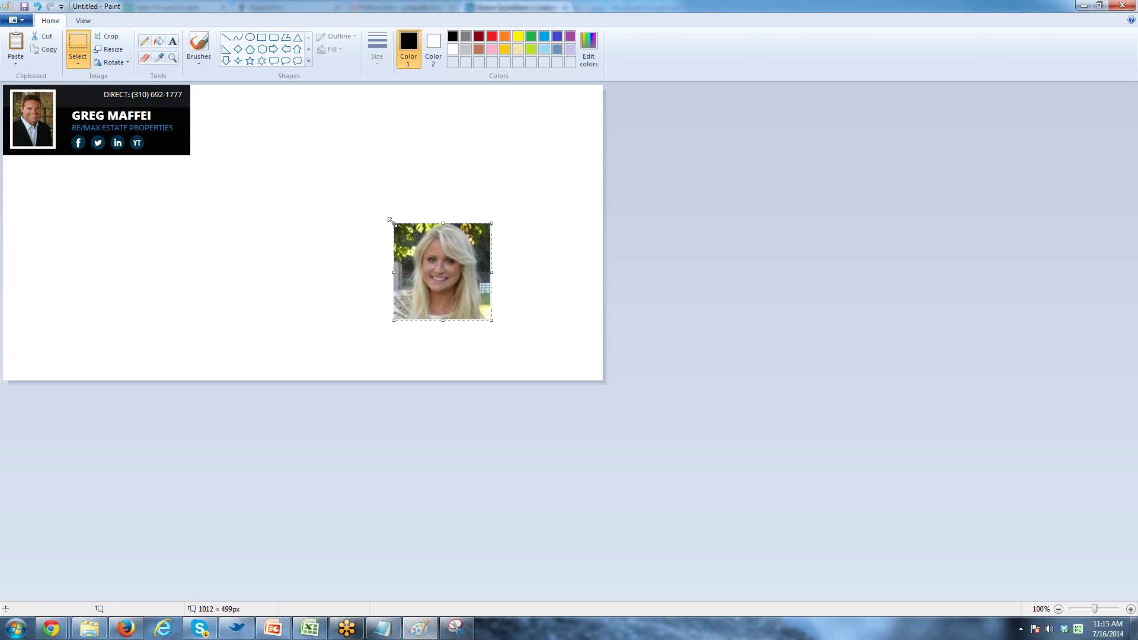
{"action": "left_click_drag", "start_coordinate": [391, 220], "coordinate": [440, 258]}
{"action": "left_click_drag", "start_coordinate": [473, 299], "coordinate": [268, 190]}
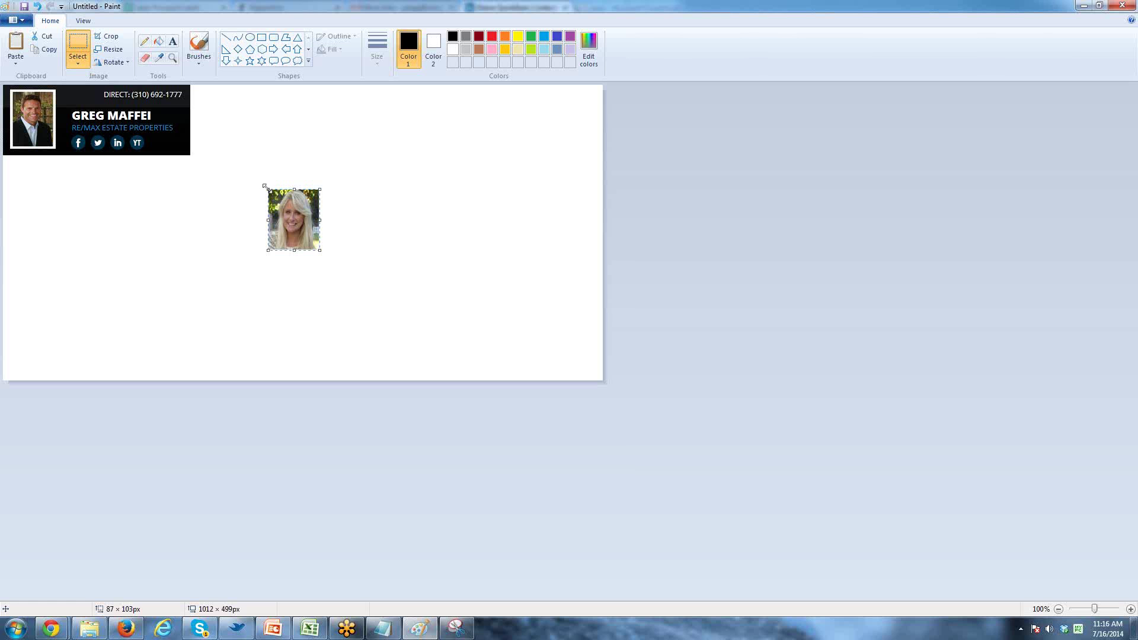
{"action": "mouse_move", "coordinate": [265, 187]}
{"action": "left_mouse_down"}
{"action": "mouse_move", "coordinate": [279, 203]}
{"action": "mouse_move", "coordinate": [134, 185]}
{"action": "mouse_move", "coordinate": [31, 119]}
{"action": "mouse_move", "coordinate": [35, 148]}
{"action": "left_mouse_up"}
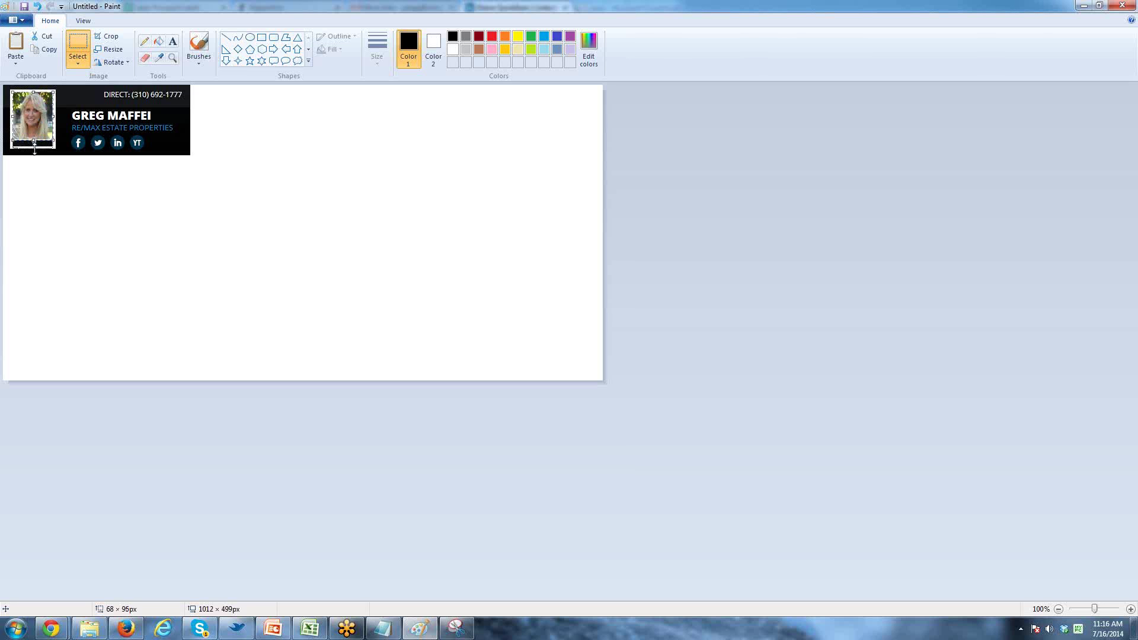
{"action": "left_click_drag", "start_coordinate": [35, 147], "coordinate": [35, 147]}
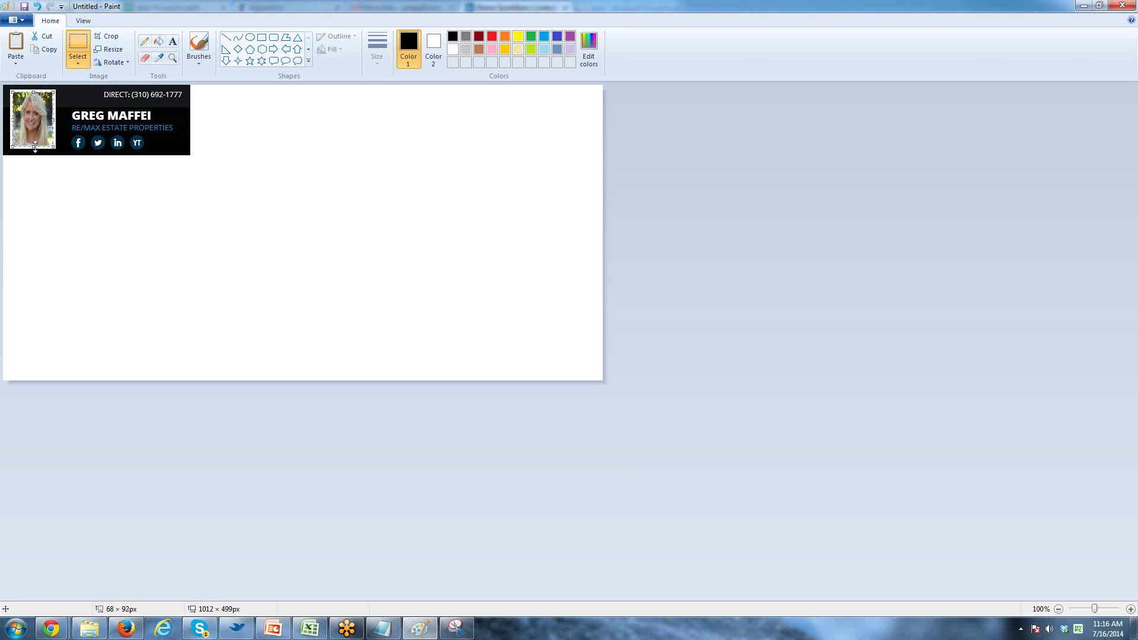
Deselect the fitted photo and erase the phone number beside "DIRECT:" in the banner.
{"action": "left_click", "coordinate": [64, 186]}
{"action": "left_click_drag", "start_coordinate": [130, 87], "coordinate": [187, 100]}
{"action": "key", "text": "Delete"}
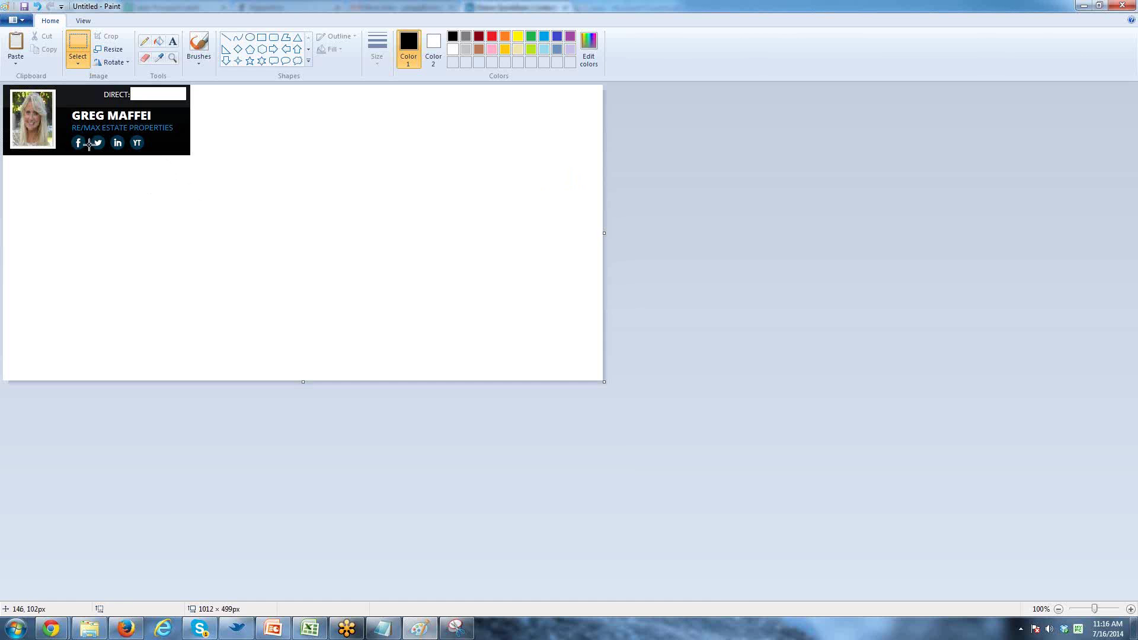
{"action": "key", "text": "alt+Tab"}
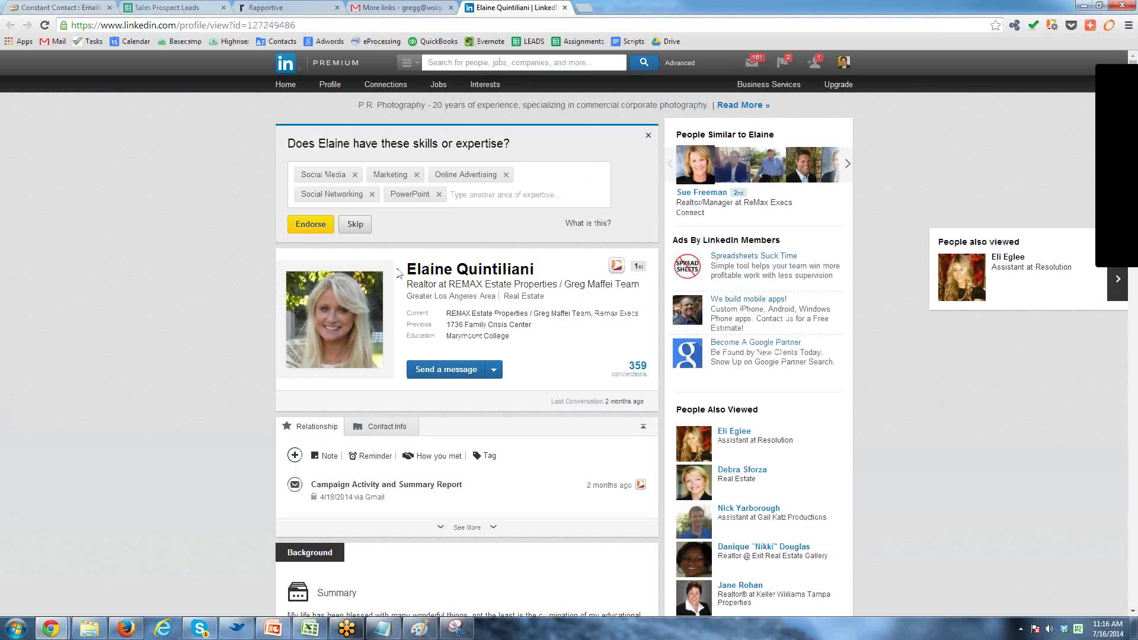
{"action": "left_click", "coordinate": [456, 628]}
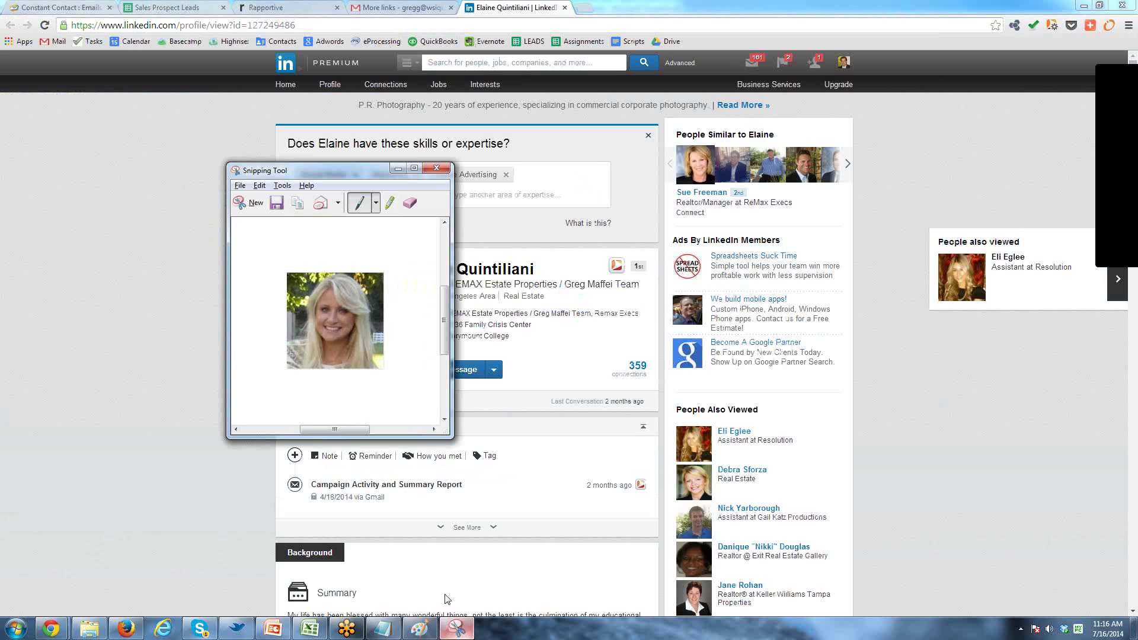
{"action": "left_click", "coordinate": [252, 202]}
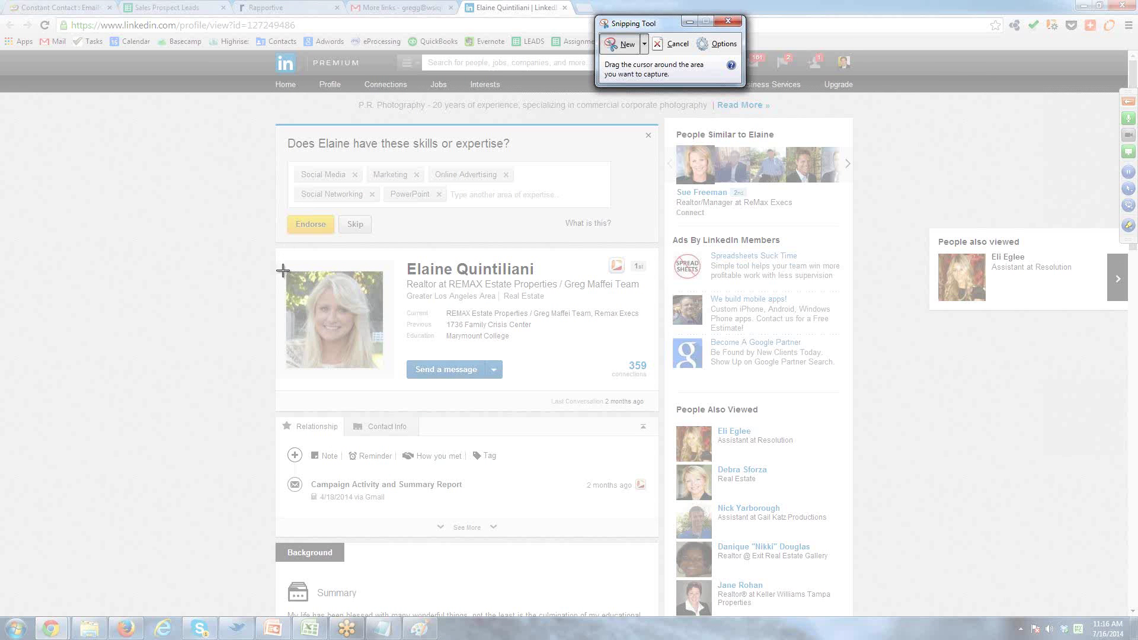
{"action": "left_click", "coordinate": [729, 22]}
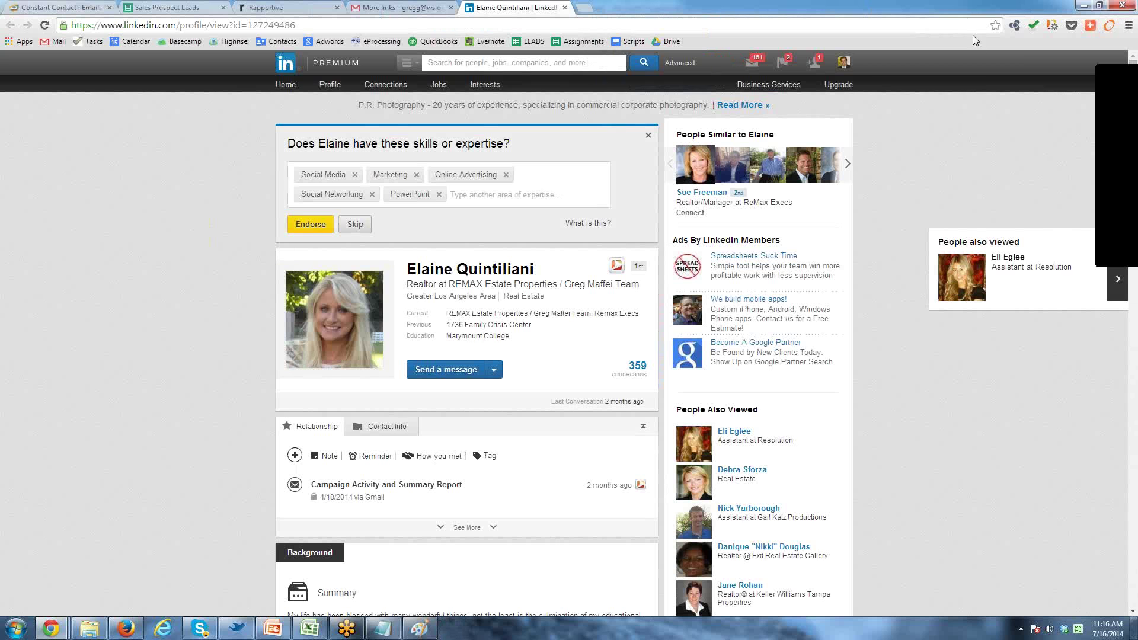
{"action": "left_click", "coordinate": [1014, 26]}
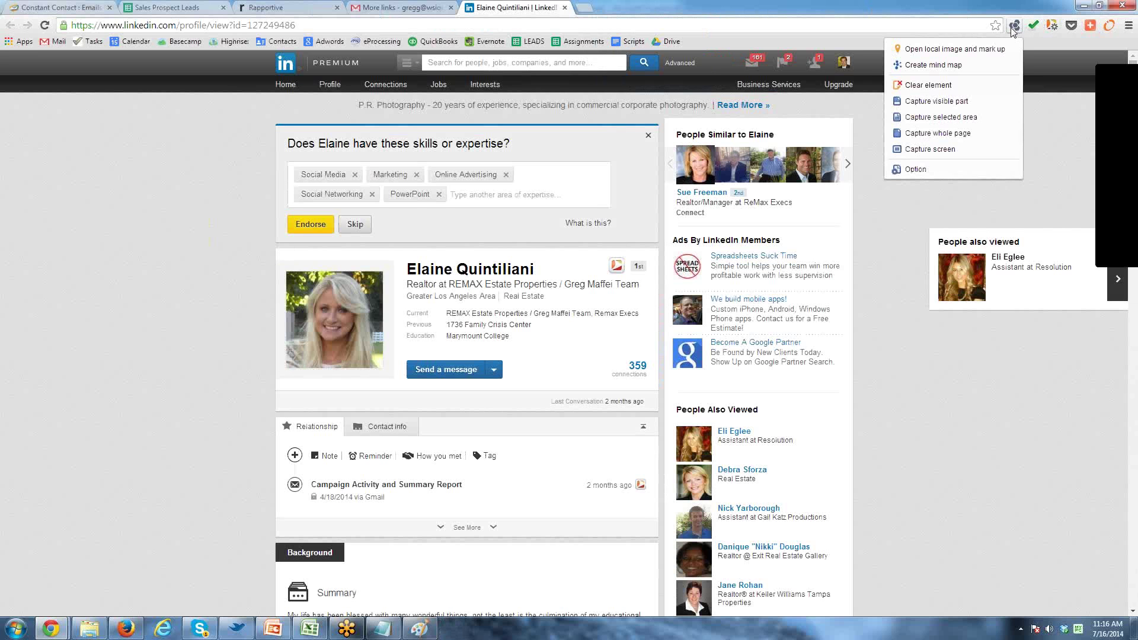
{"action": "left_click", "coordinate": [951, 118]}
{"action": "left_click_drag", "start_coordinate": [521, 280], "coordinate": [326, 300]}
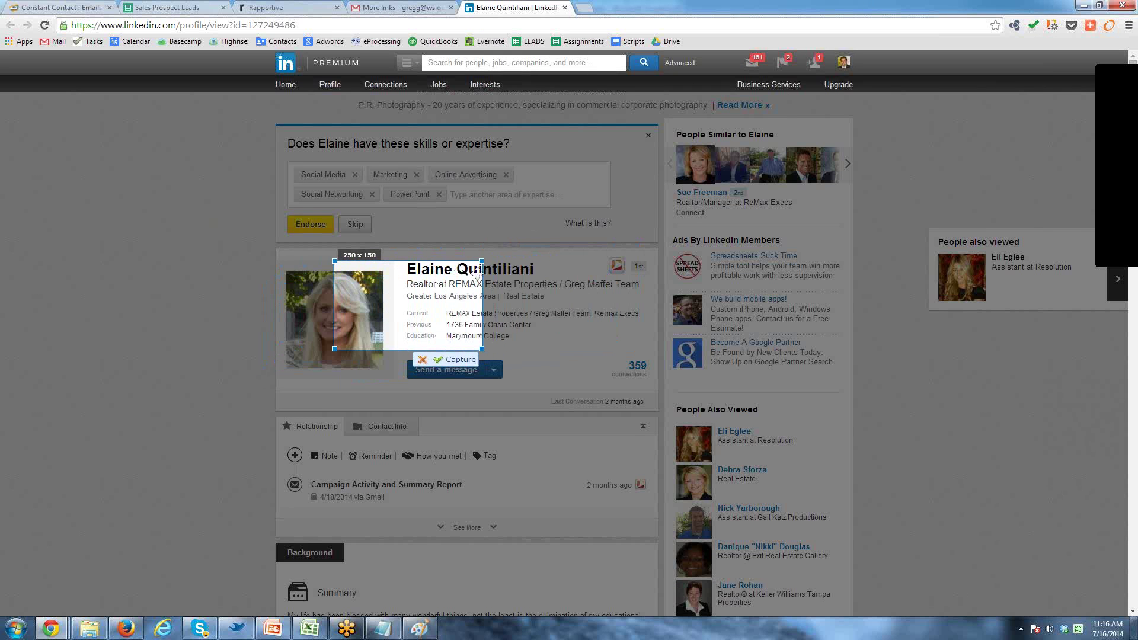
{"action": "double_click", "coordinate": [438, 296]}
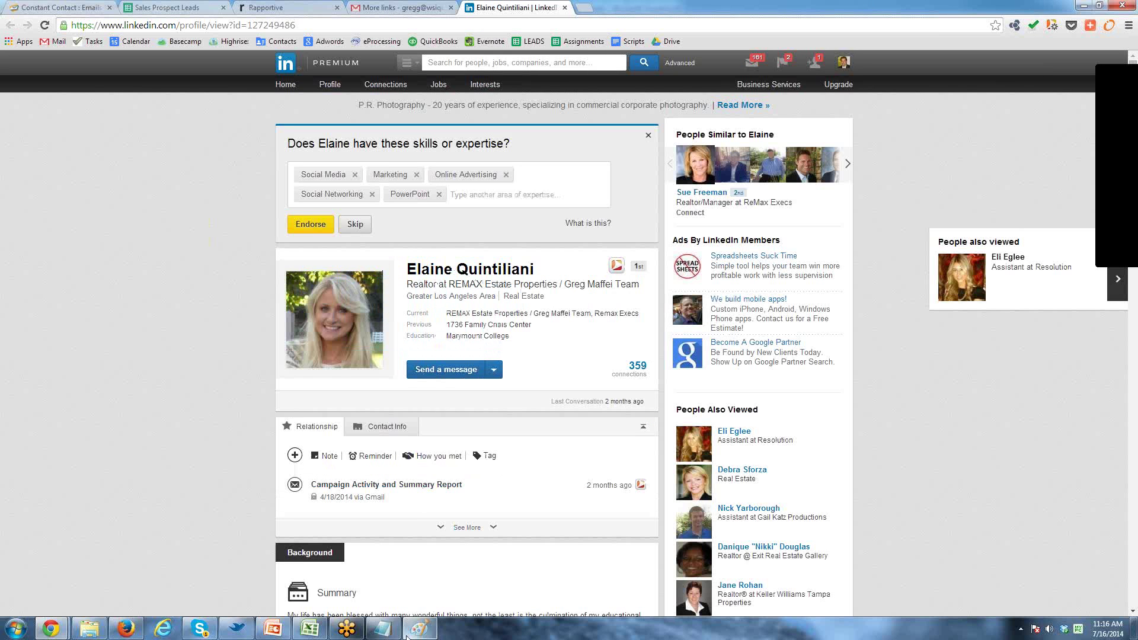
Reopen the Snipping Tool and capture the LinkedIn profile card with the photo, name and job title.
{"action": "mouse_move", "coordinate": [381, 634]}
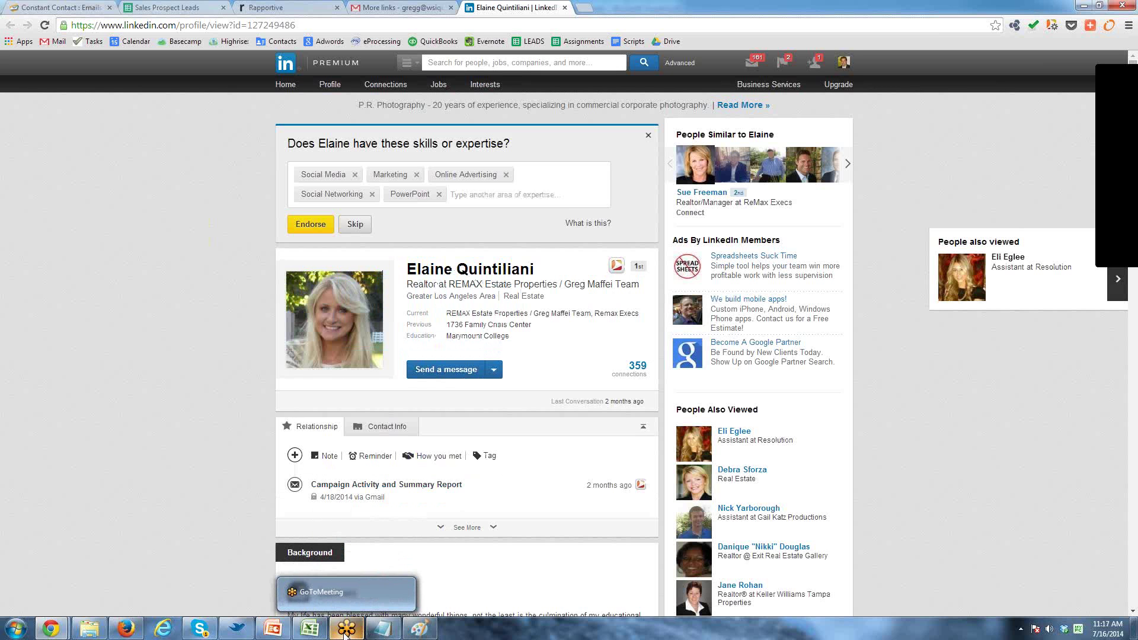
{"action": "left_click", "coordinate": [17, 629]}
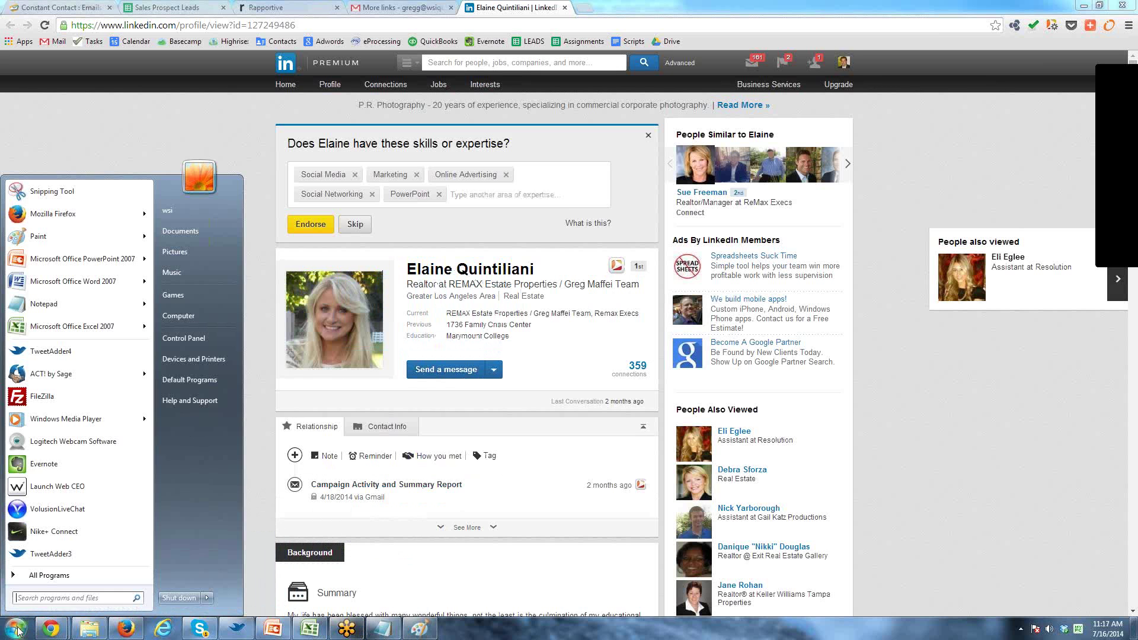
{"action": "left_click", "coordinate": [47, 191]}
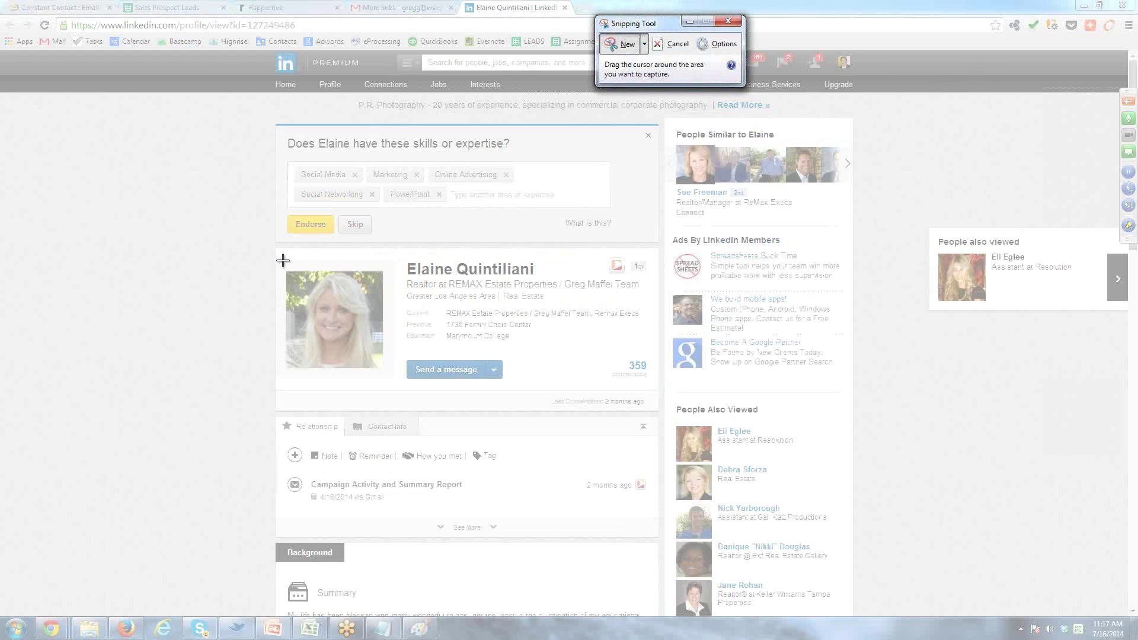
{"action": "left_click_drag", "start_coordinate": [282, 261], "coordinate": [645, 376]}
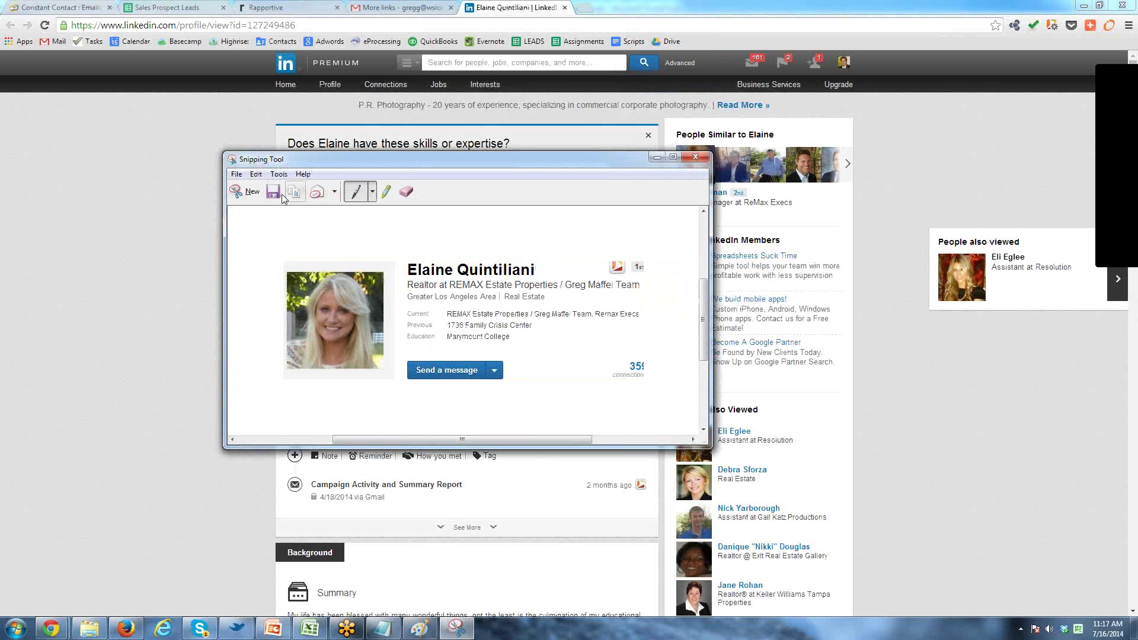
Paste the captured profile card over the banner in Paint and erase everything below its location line beside the photo.
{"action": "left_click", "coordinate": [421, 629]}
{"action": "key", "text": "ctrl+v"}
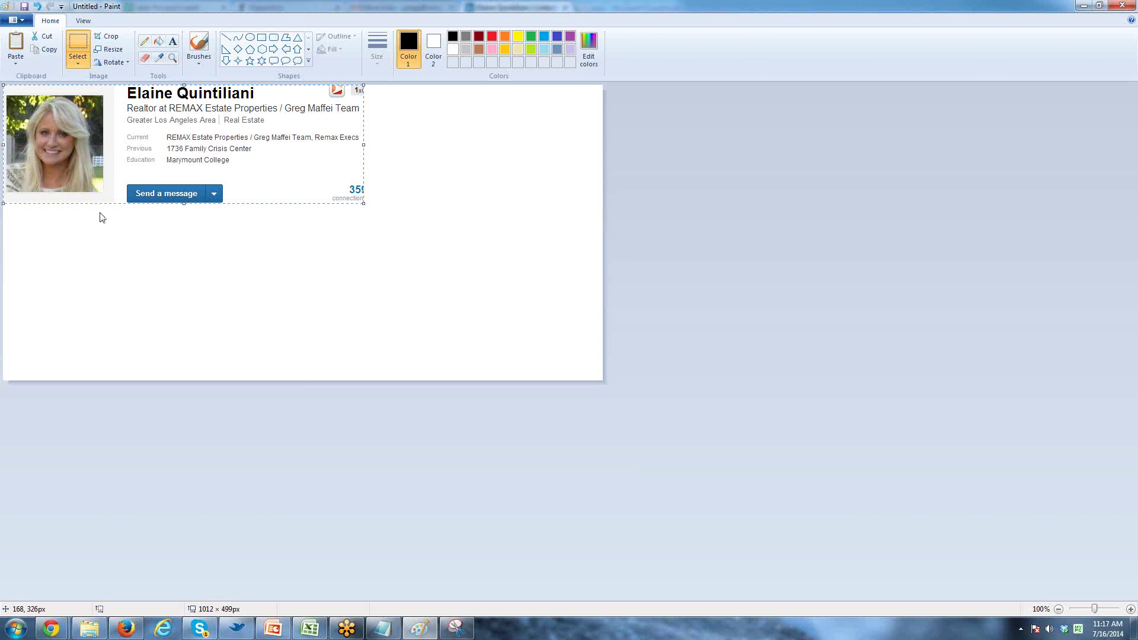
{"action": "left_click", "coordinate": [131, 224]}
{"action": "left_click_drag", "start_coordinate": [120, 128], "coordinate": [401, 216]}
{"action": "key", "text": "Delete"}
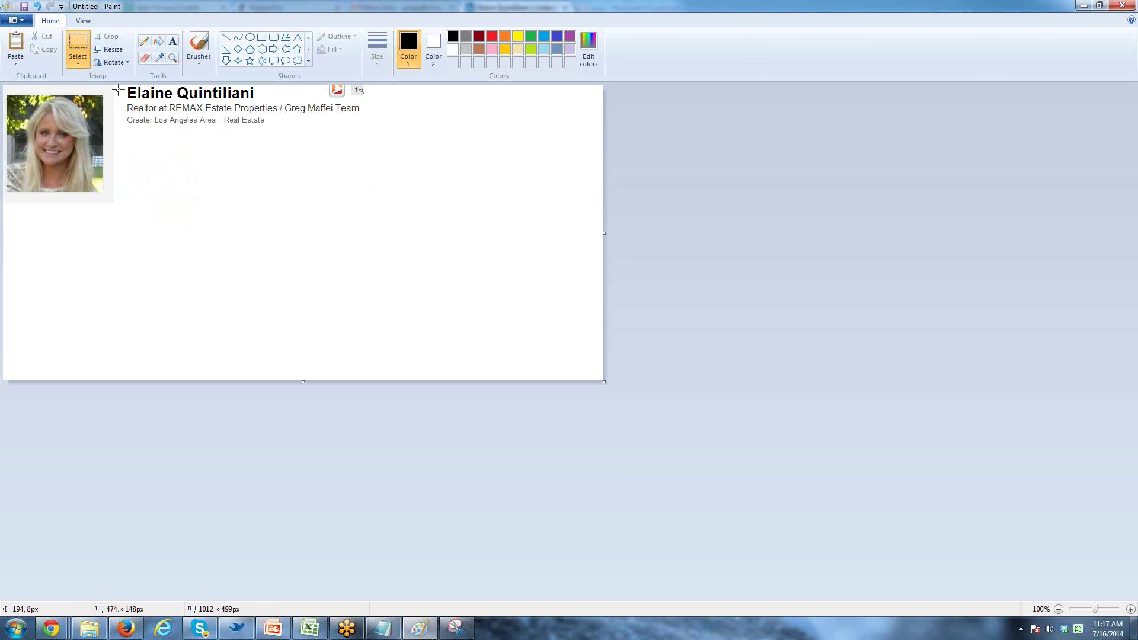
Move the name lower beside the photo, place the job title and location lines beneath it, and erase the leftover icons above.
{"action": "left_click_drag", "start_coordinate": [127, 85], "coordinate": [226, 138]}
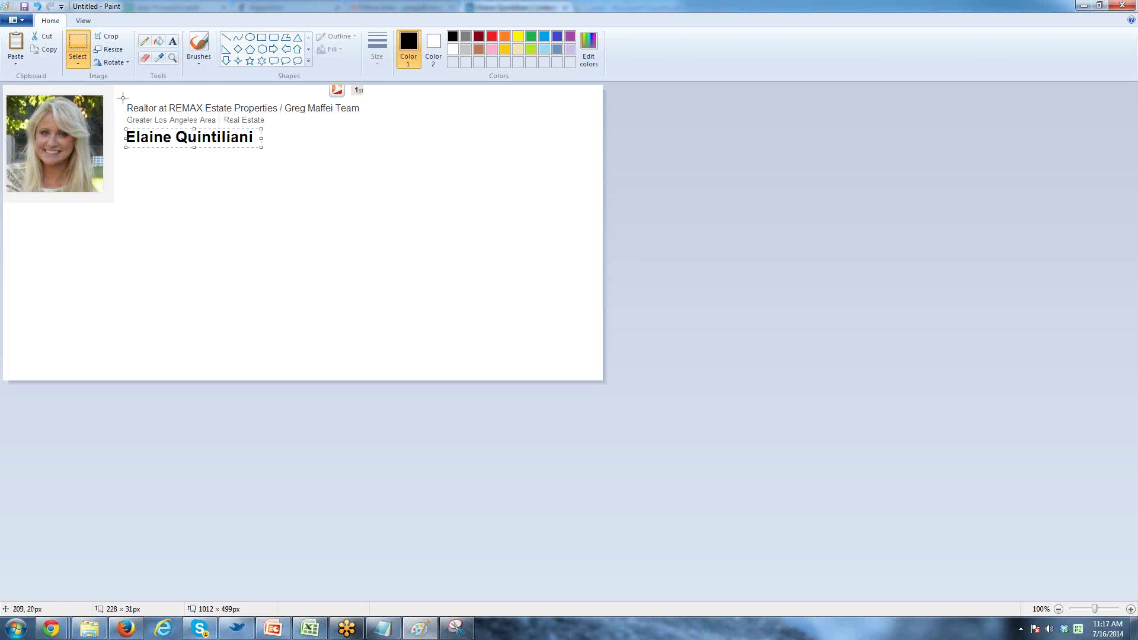
{"action": "left_click_drag", "start_coordinate": [122, 105], "coordinate": [369, 130]}
{"action": "left_click_drag", "start_coordinate": [303, 114], "coordinate": [304, 164]}
{"action": "left_click_drag", "start_coordinate": [306, 108], "coordinate": [507, 49]}
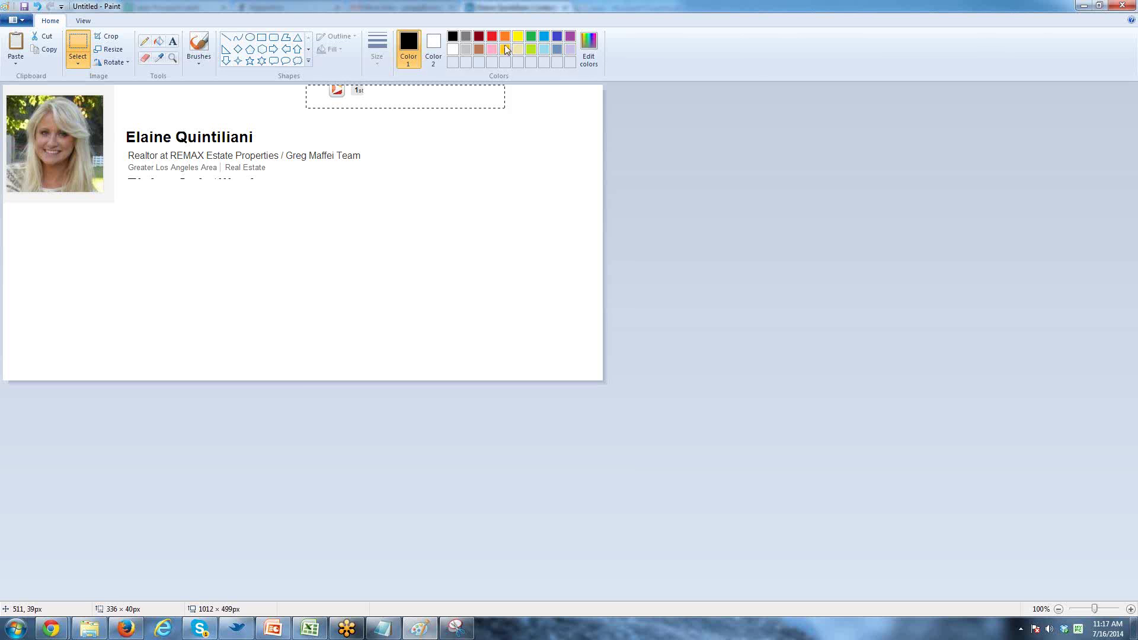
{"action": "key", "text": "Delete"}
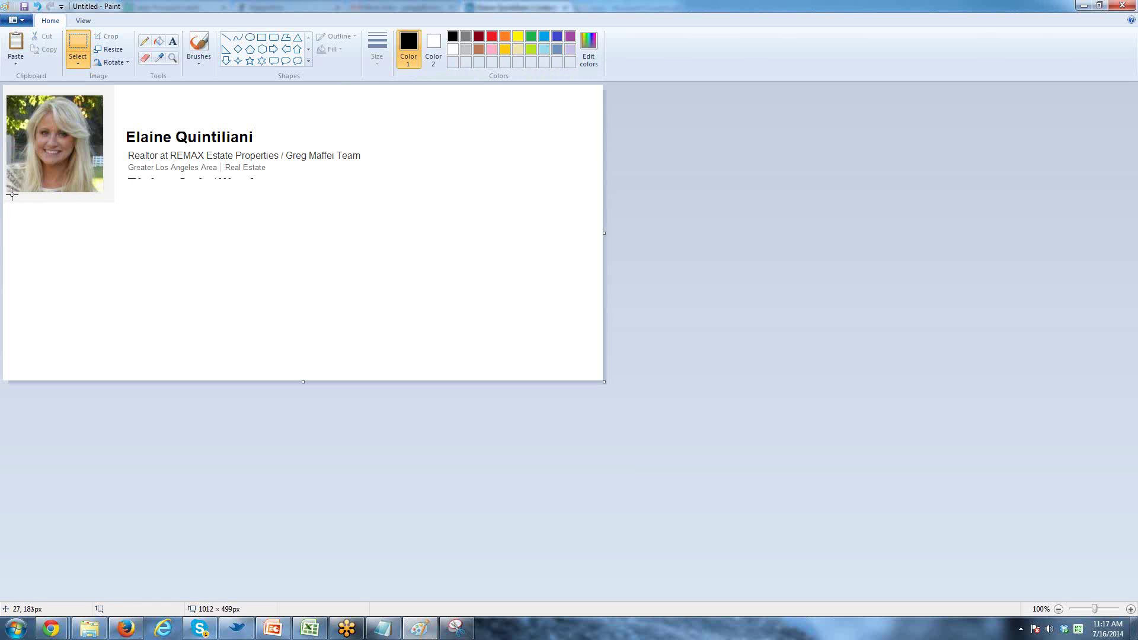
Move the assembled photo, name, job title and location lines together to the middle of the Paint canvas.
{"action": "left_click_drag", "start_coordinate": [4, 195], "coordinate": [365, 91]}
{"action": "left_click_drag", "start_coordinate": [147, 142], "coordinate": [322, 245]}
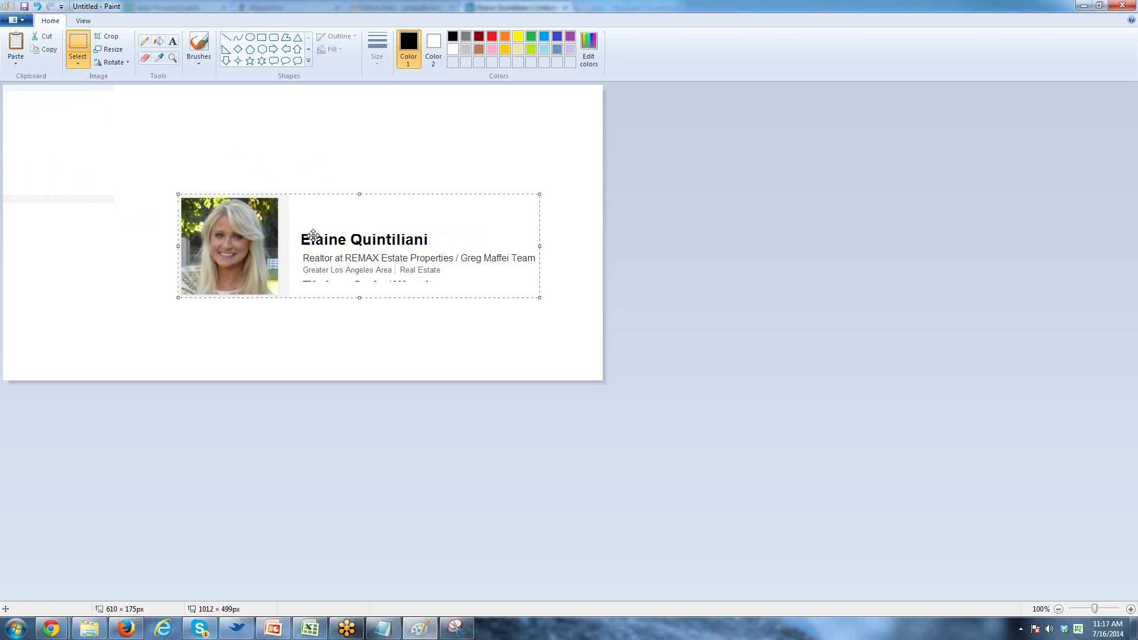
Switch from Paint to the Chrome window with the Constant Contact editor for the copied intro email.
{"action": "key", "text": "alt+Tab"}
{"action": "key", "text": "alt+Tab"}
{"action": "key", "text": "Tab"}
{"action": "key", "text": "alt+Tab"}
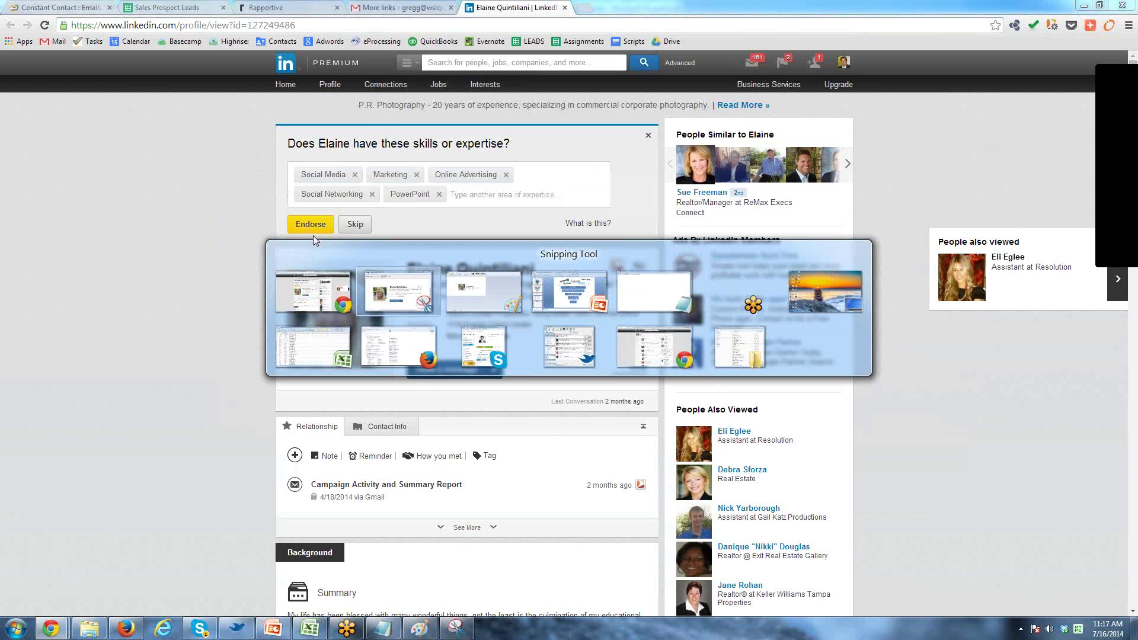
{"action": "key", "text": "Tab"}
{"action": "key", "text": "alt+Tab"}
{"action": "key", "text": "Tab"}
{"action": "key", "text": "Tab"}
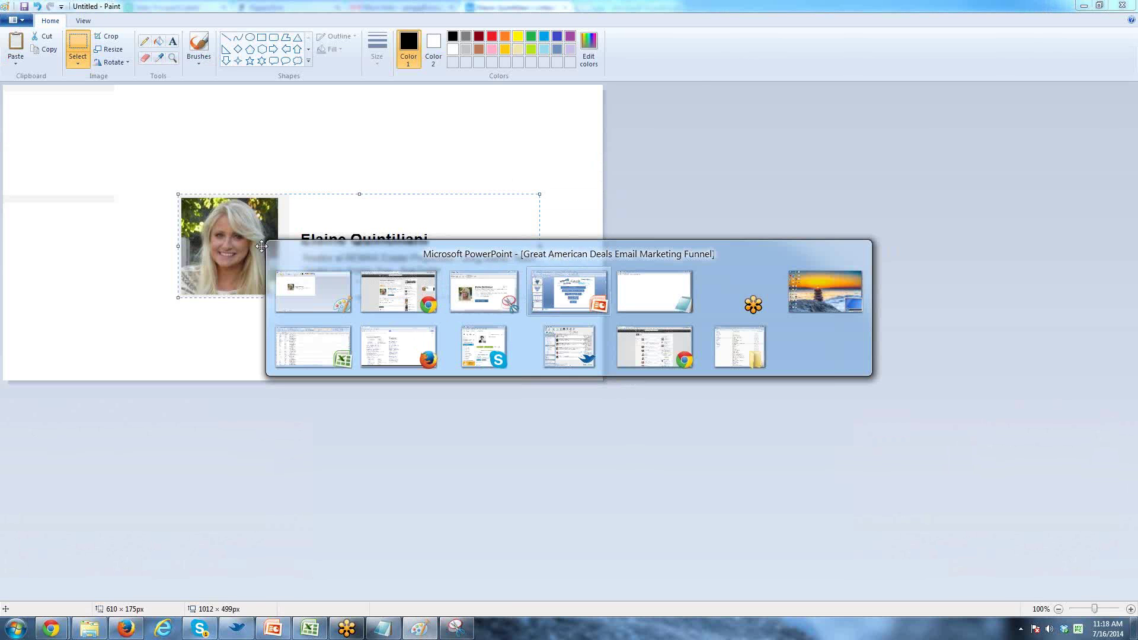
{"action": "key", "text": "Tab"}
{"action": "key", "text": "Tab"}
{"action": "key", "text": "Tab"}
{"action": "key", "text": "Tab"}
{"action": "key", "text": "Tab"}
{"action": "key", "text": "Tab"}
{"action": "key", "text": "Tab"}
{"action": "key", "text": "Tab"}
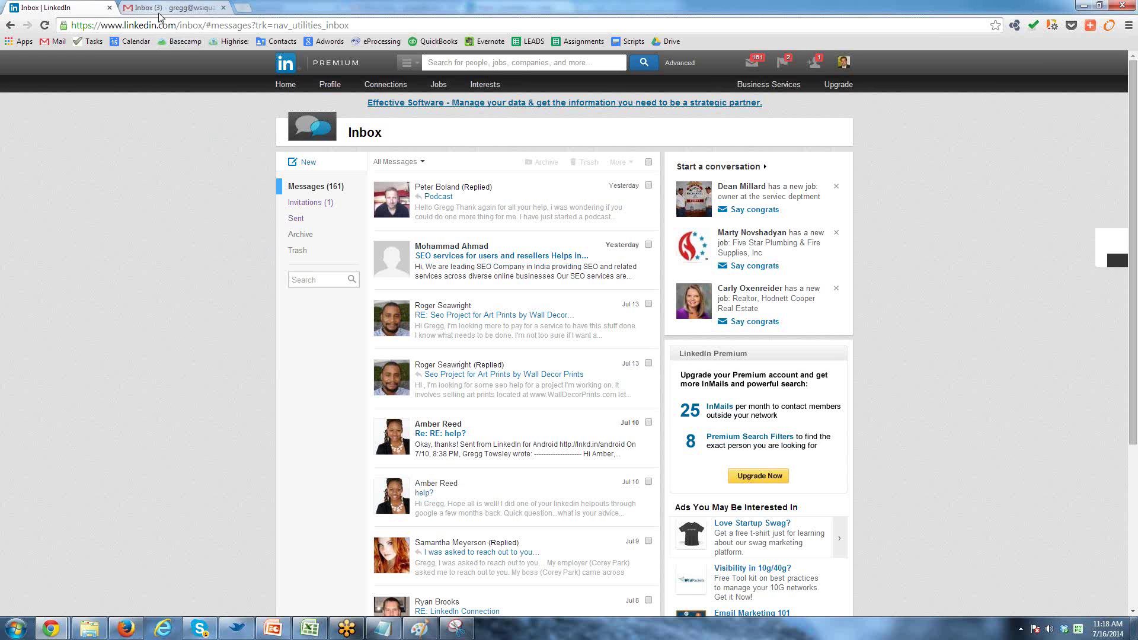
{"action": "key", "text": "alt+Tab"}
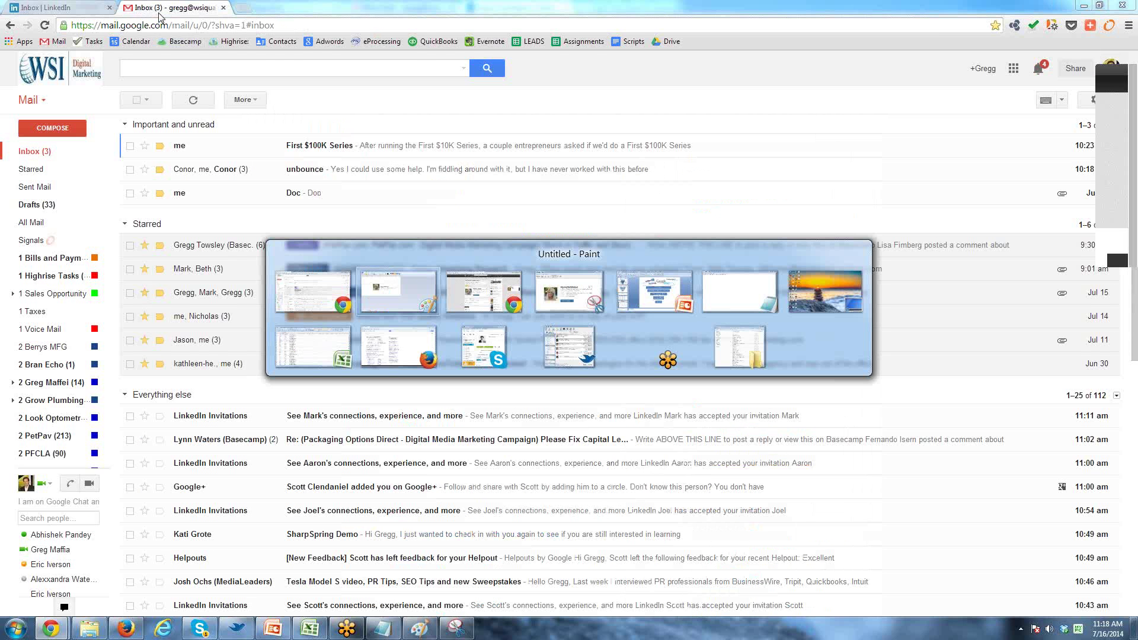
{"action": "key", "text": "alt+Tab"}
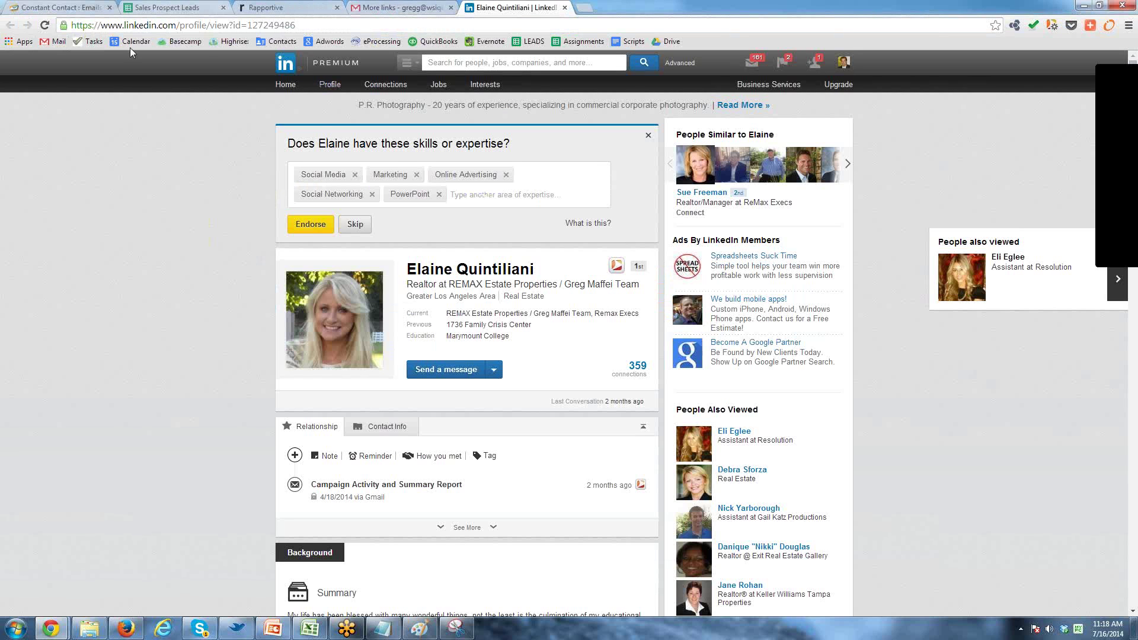
{"action": "left_click", "coordinate": [50, 9]}
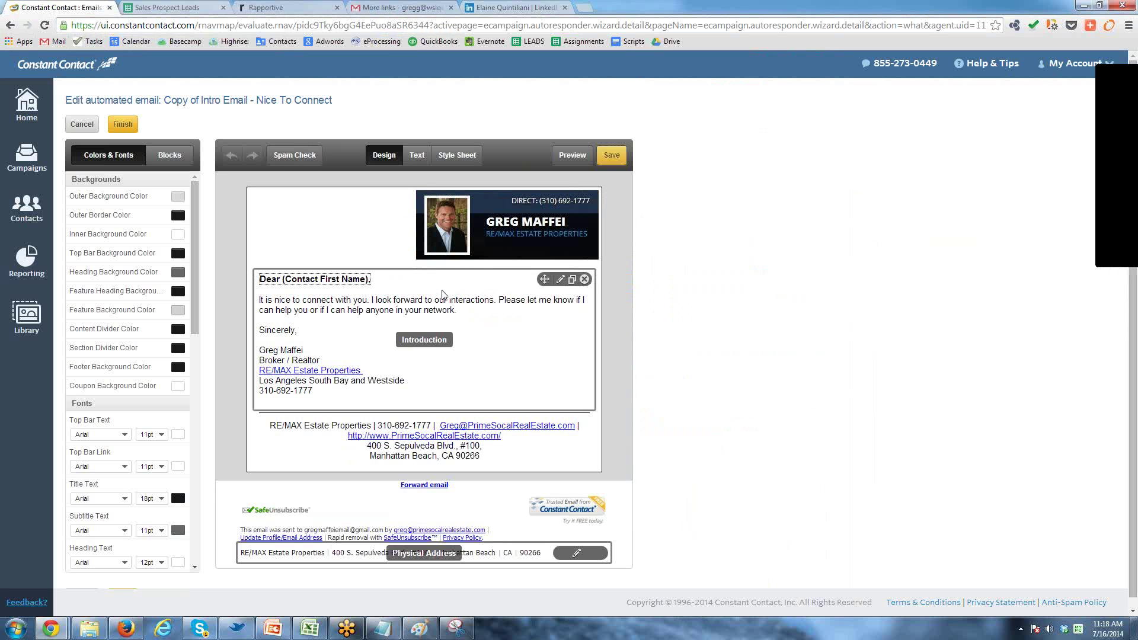
{"action": "left_click", "coordinate": [503, 232]}
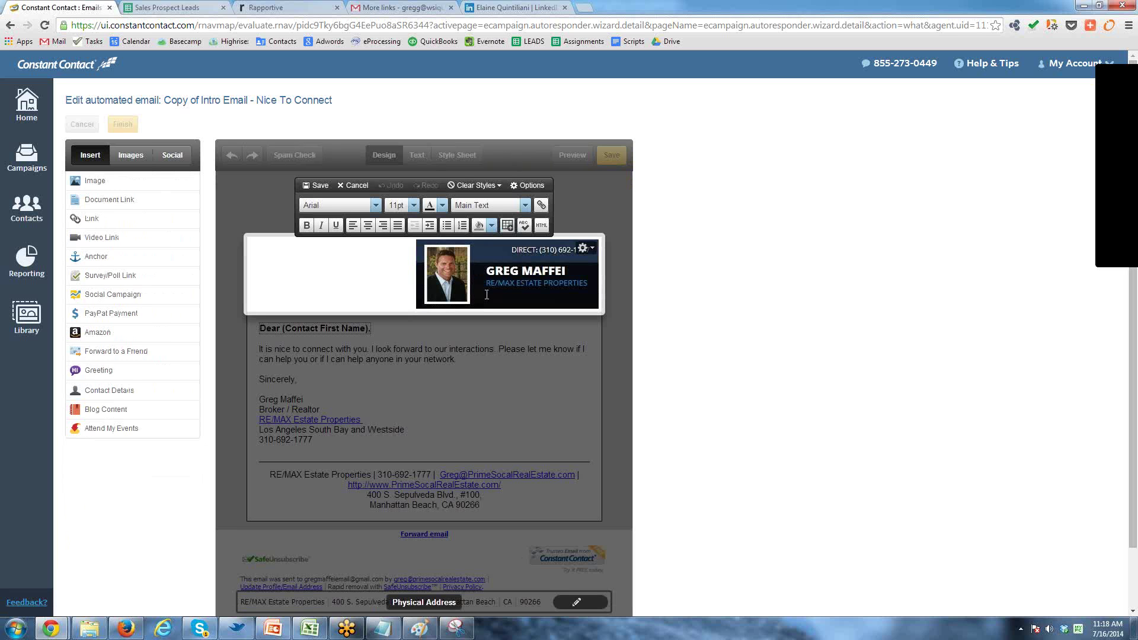
{"action": "left_click", "coordinate": [354, 185]}
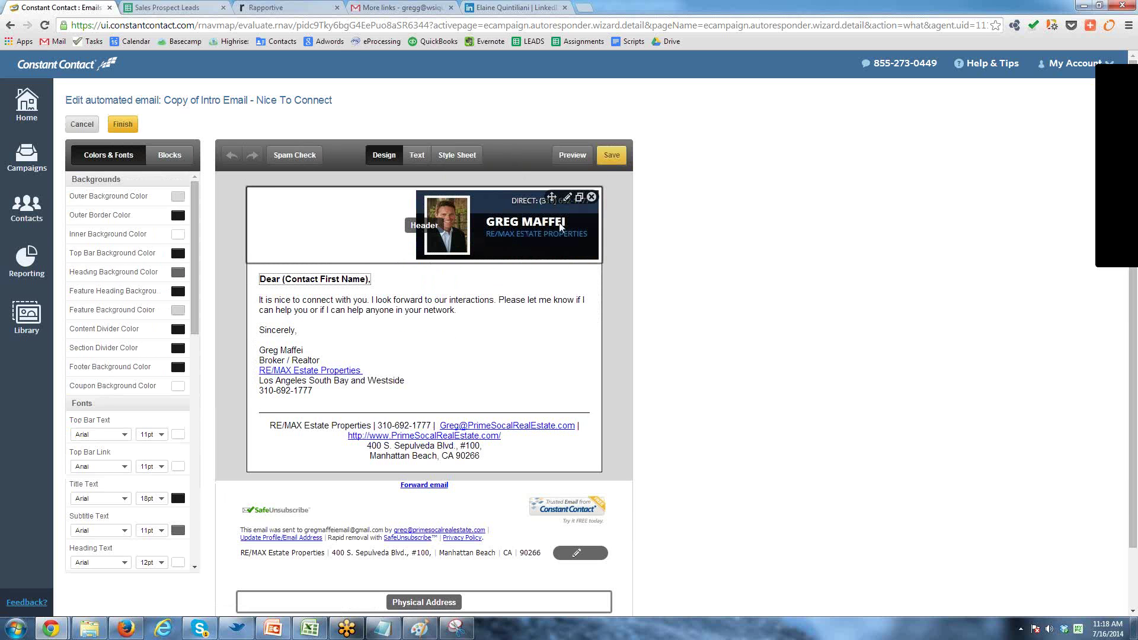
{"action": "left_click", "coordinate": [567, 197]}
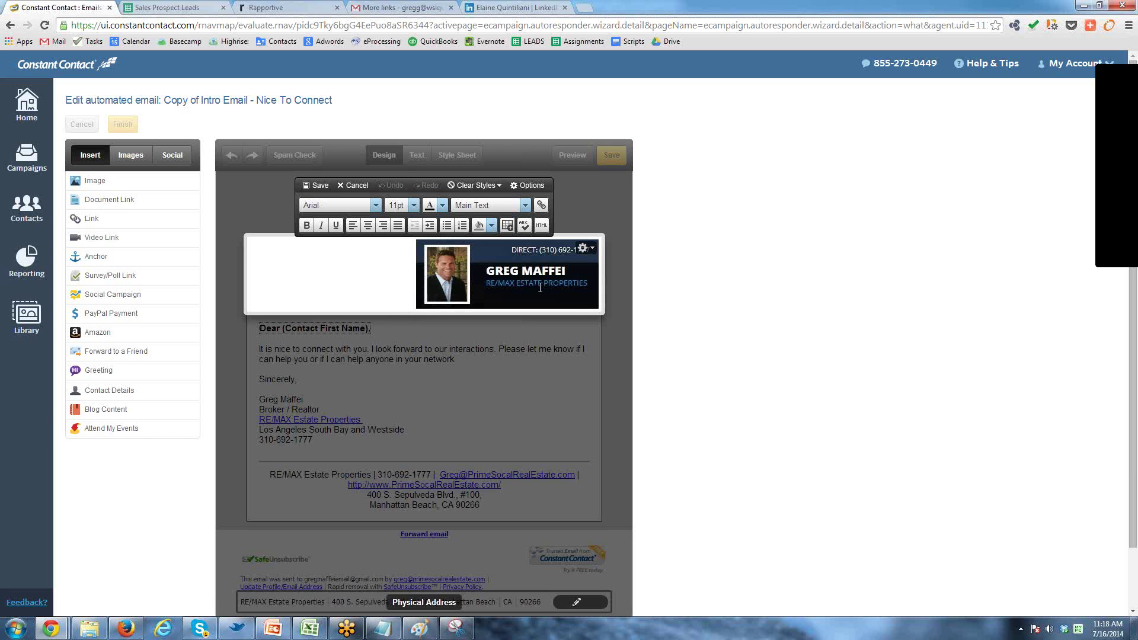
{"action": "left_click", "coordinate": [360, 184]}
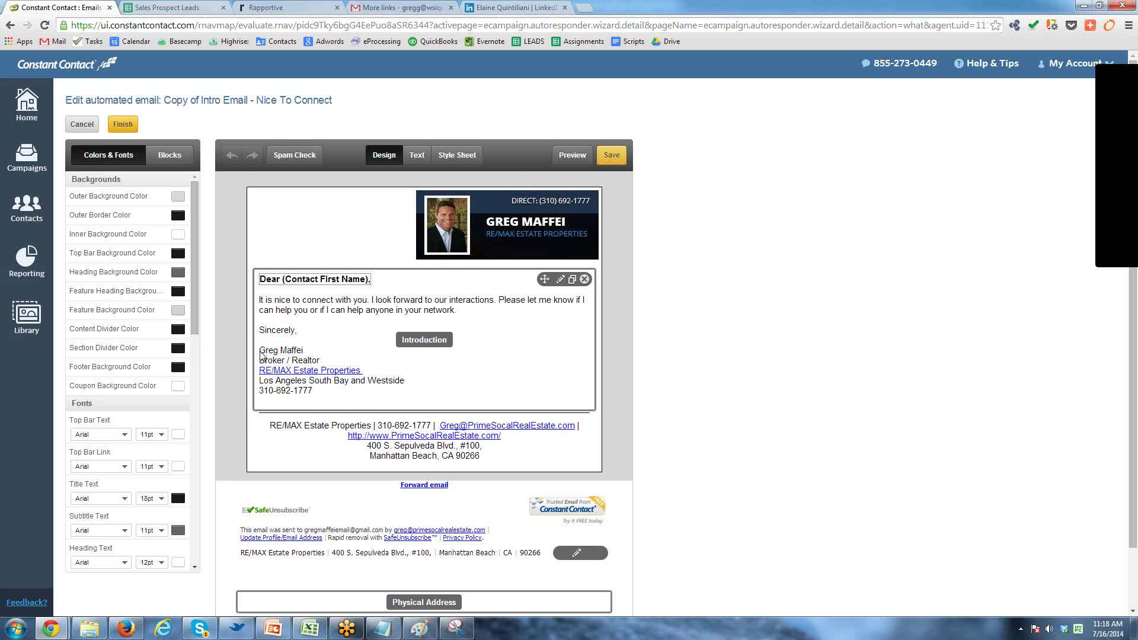
Save the copied intro email, leave its editor and return to the My Autoresponders overview.
{"action": "left_click", "coordinate": [612, 157]}
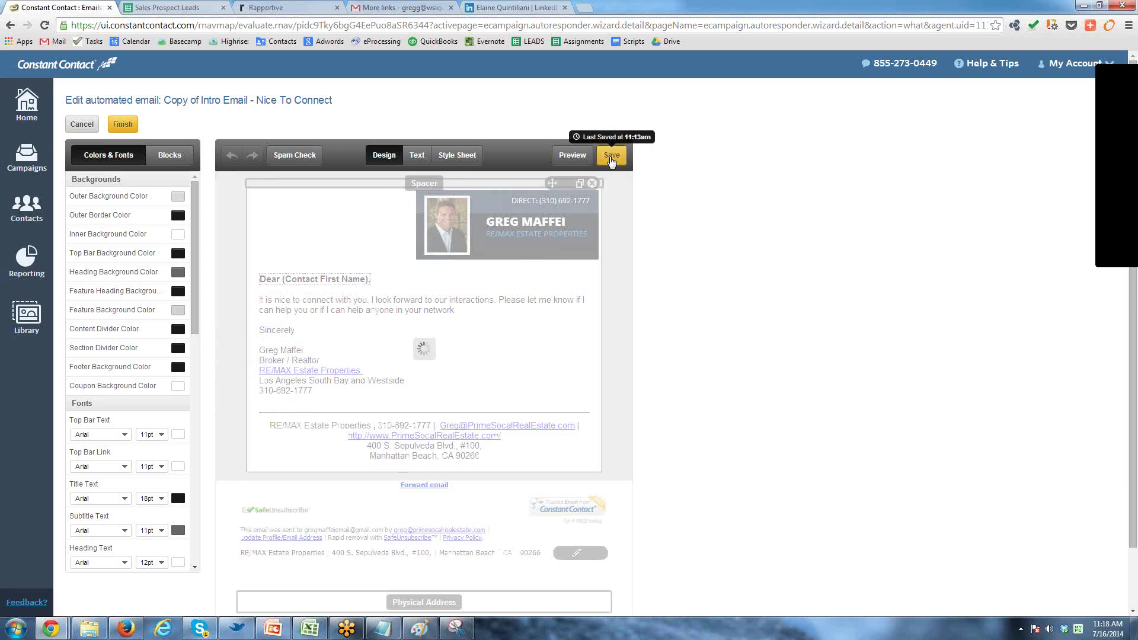
{"action": "left_click", "coordinate": [78, 126]}
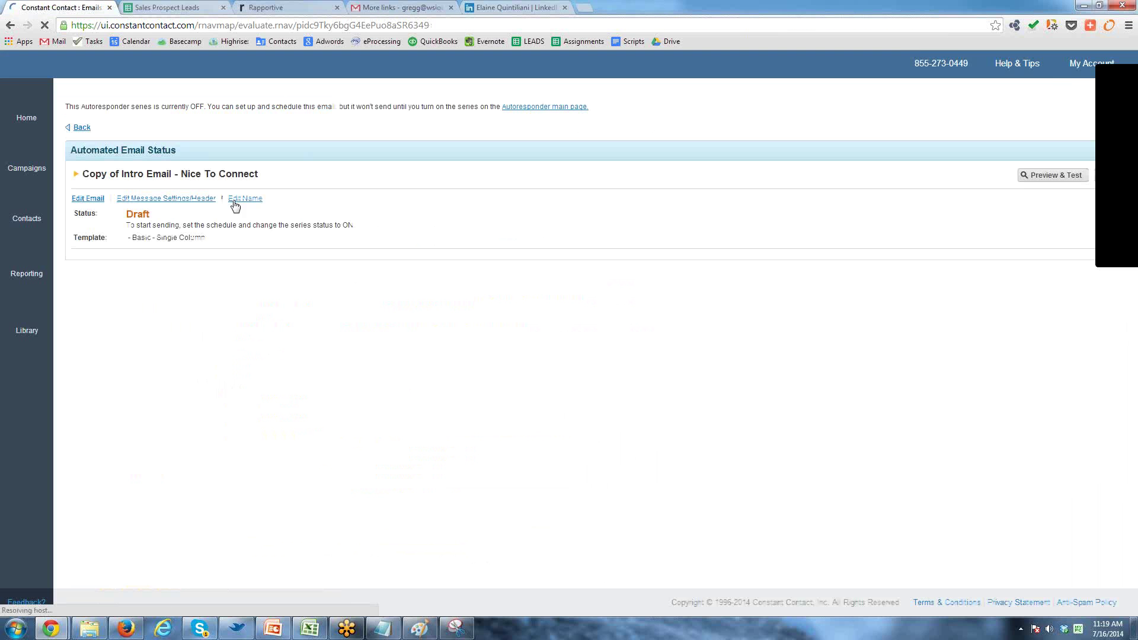
{"action": "left_click", "coordinate": [80, 127]}
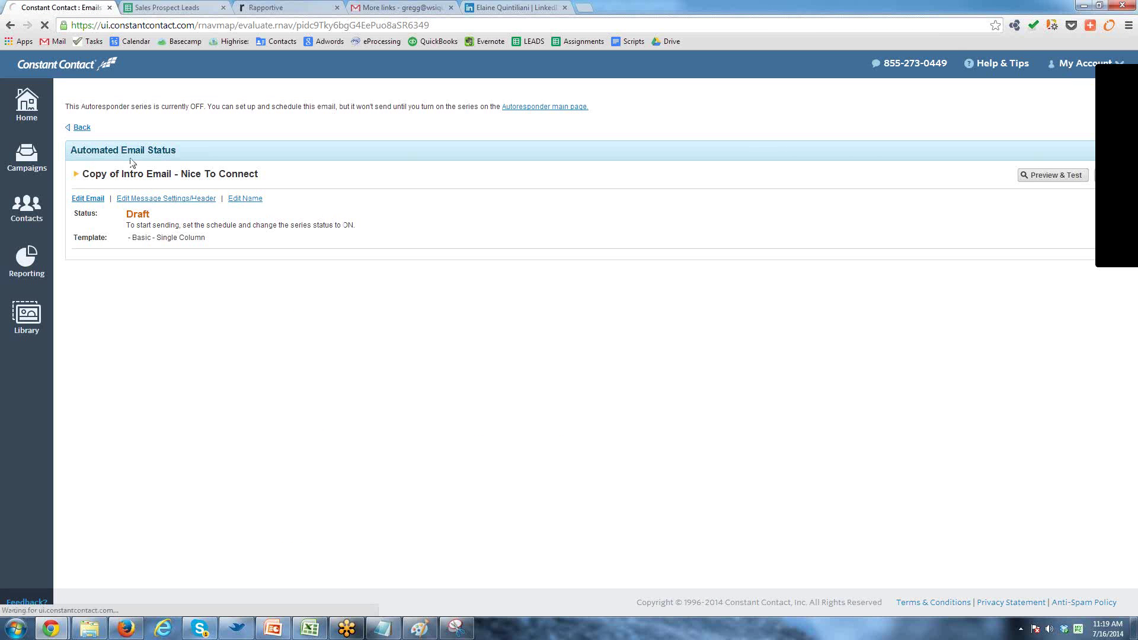
{"action": "left_click", "coordinate": [82, 134]}
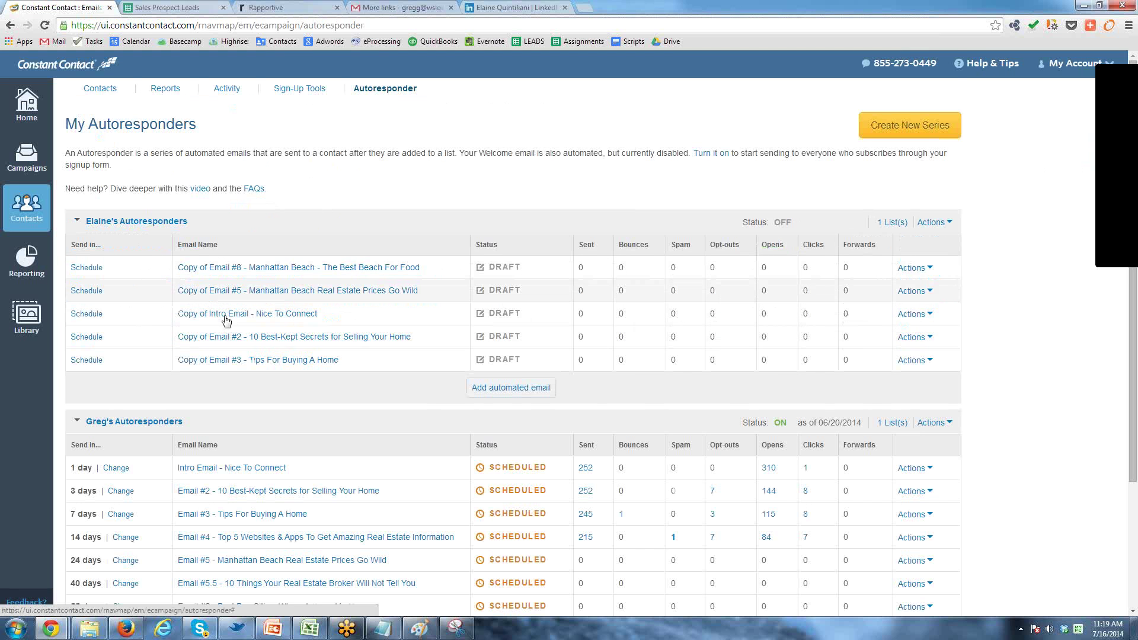
Open the scheduled "Email #8 - Manhattan Beach - The Best Beach For Food" and preview its design version.
{"action": "scroll", "coordinate": [287, 353], "scroll_direction": "down", "scroll_amount": 2}
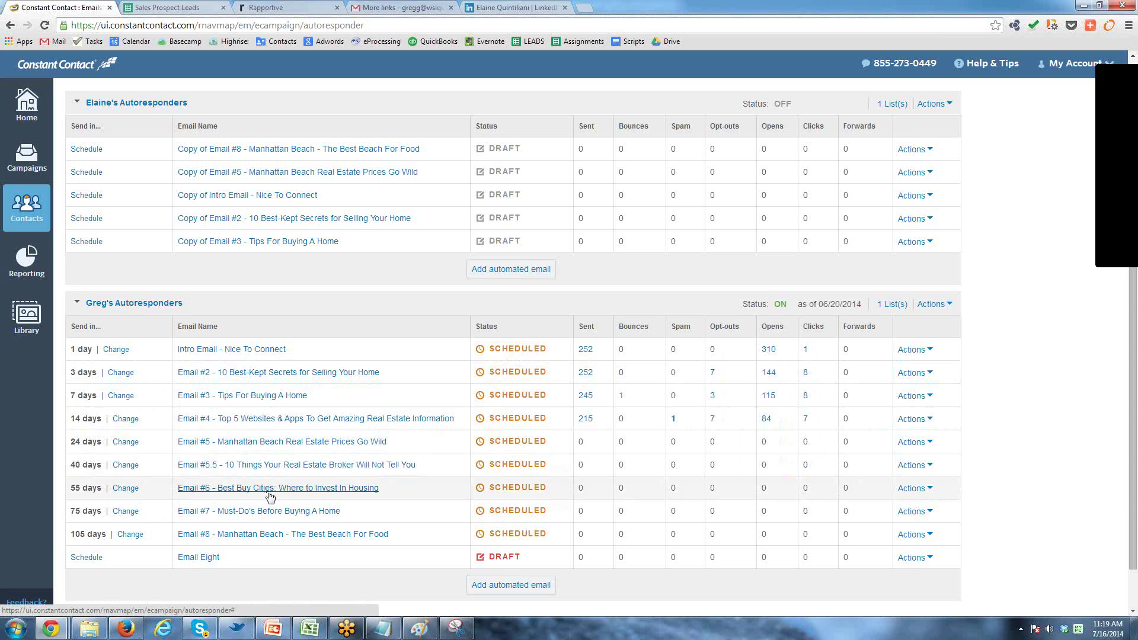
{"action": "scroll", "coordinate": [269, 497], "scroll_direction": "down", "scroll_amount": 1}
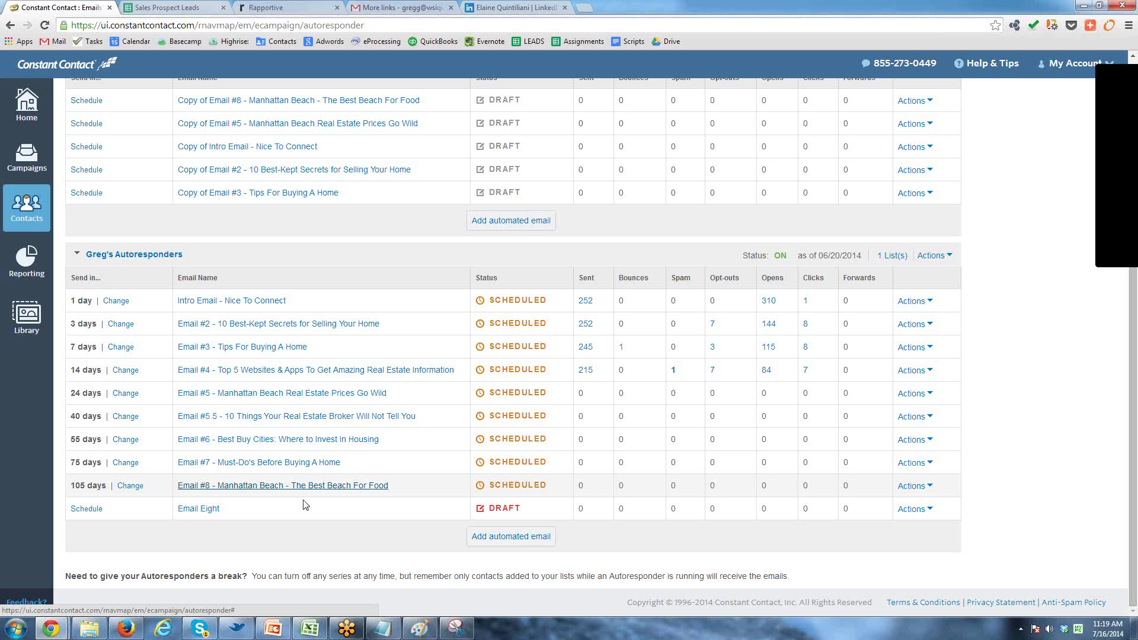
{"action": "left_click", "coordinate": [338, 487]}
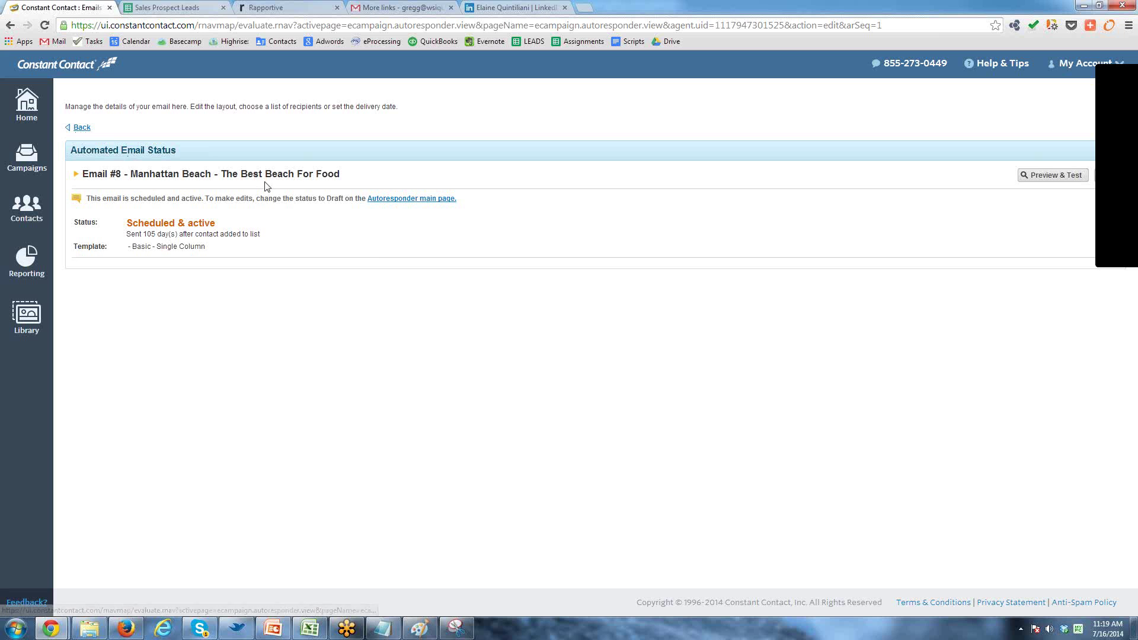
{"action": "left_click", "coordinate": [11, 26]}
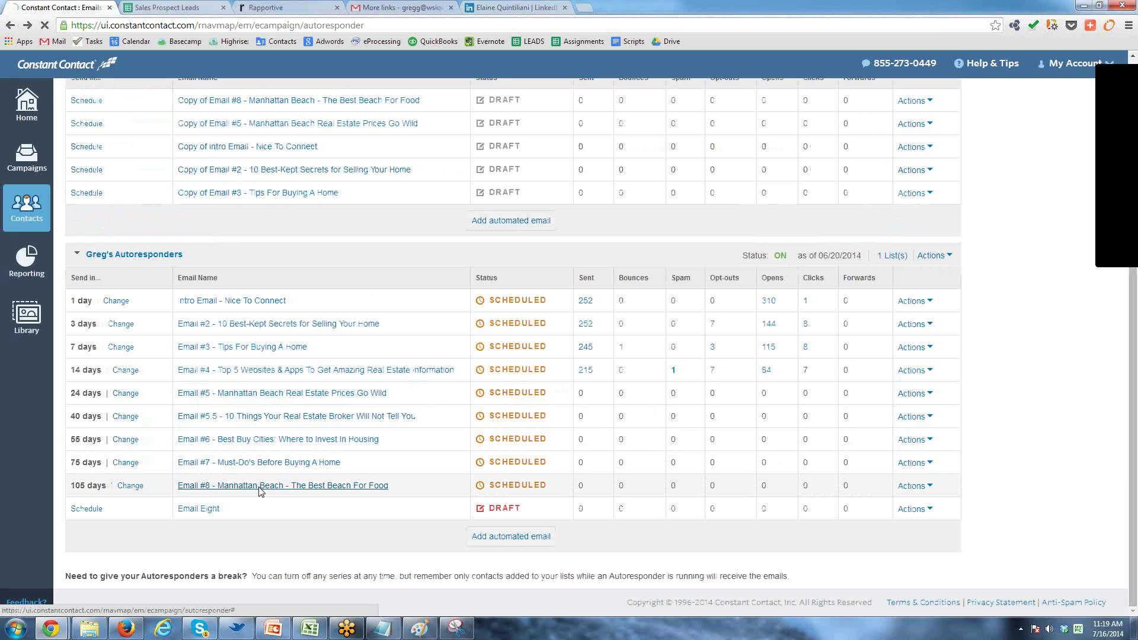
{"action": "left_click", "coordinate": [259, 487]}
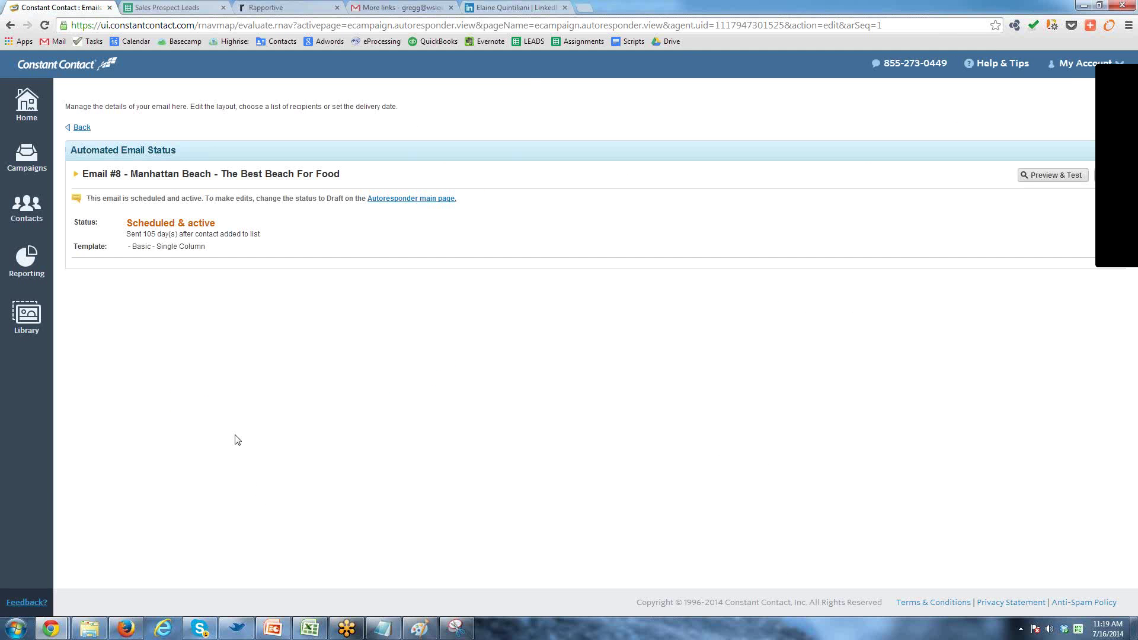
{"action": "left_click", "coordinate": [1058, 177]}
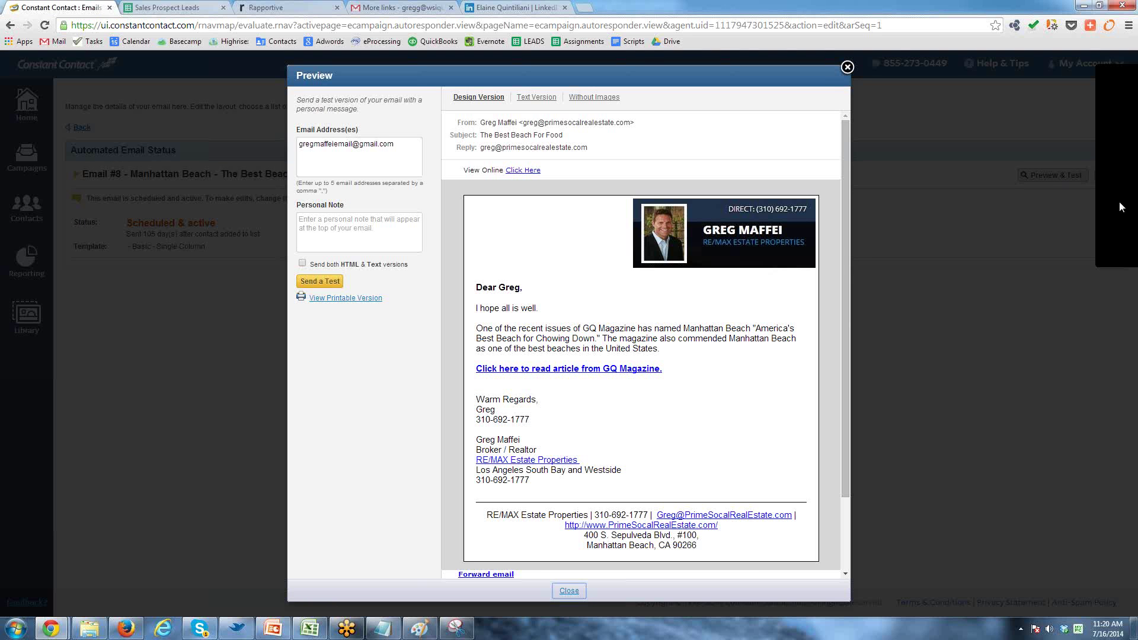
View the GQ Magazine article linked in the previewed email, and close the email preview.
{"action": "left_click", "coordinate": [618, 370]}
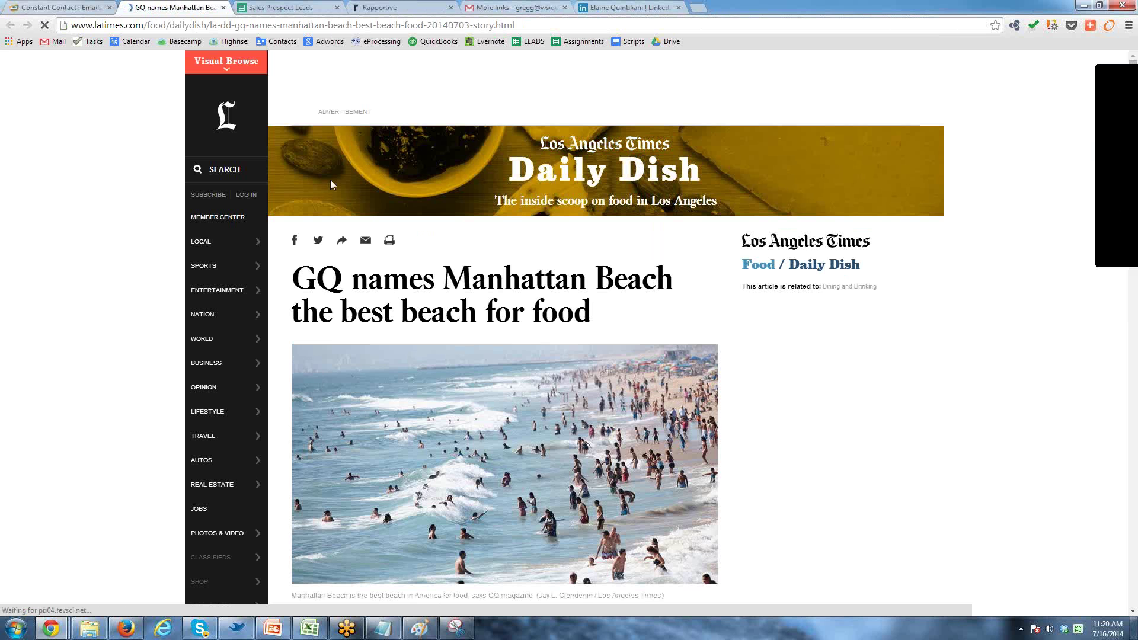
{"action": "left_click", "coordinate": [82, 8]}
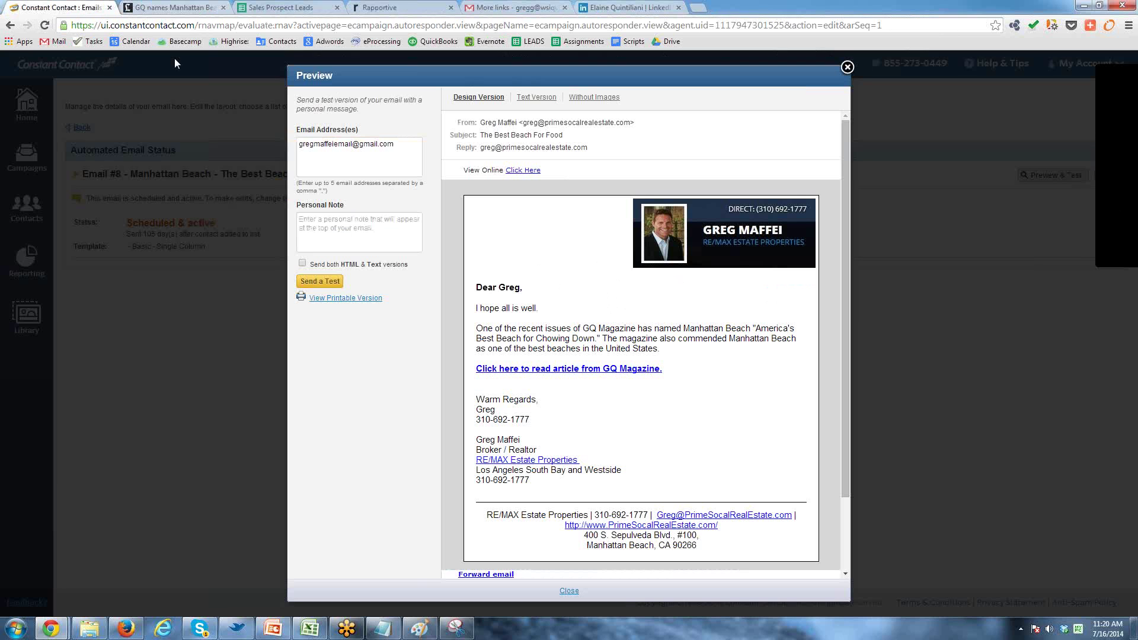
{"action": "left_click", "coordinate": [847, 67]}
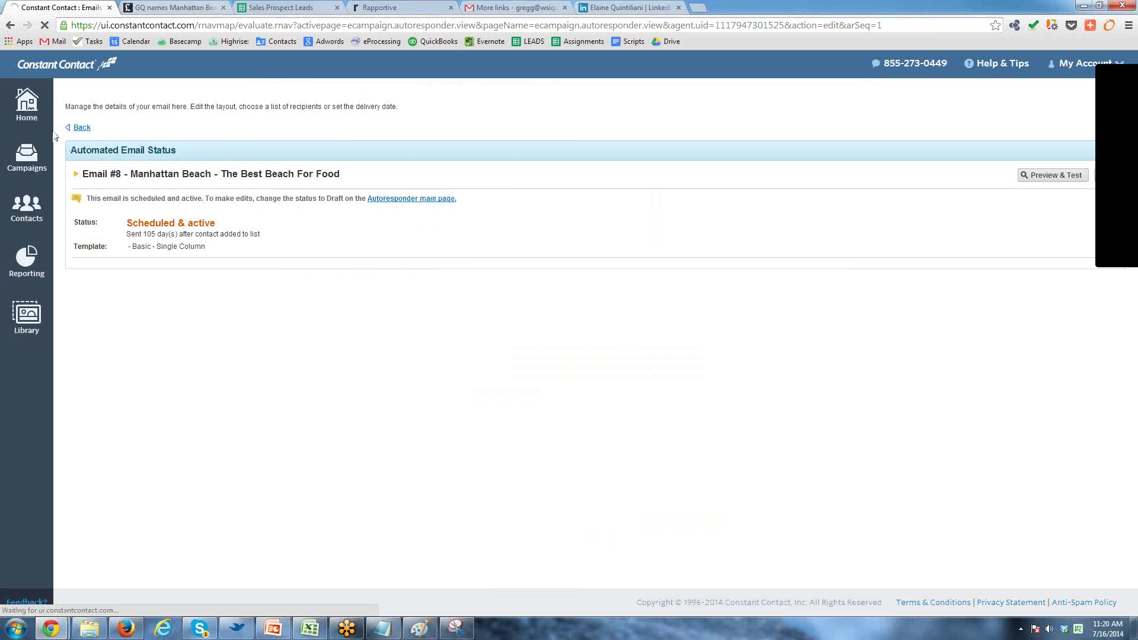
Return to the autoresponder overview and review the emails and send schedules of both series.
{"action": "left_click", "coordinate": [81, 130]}
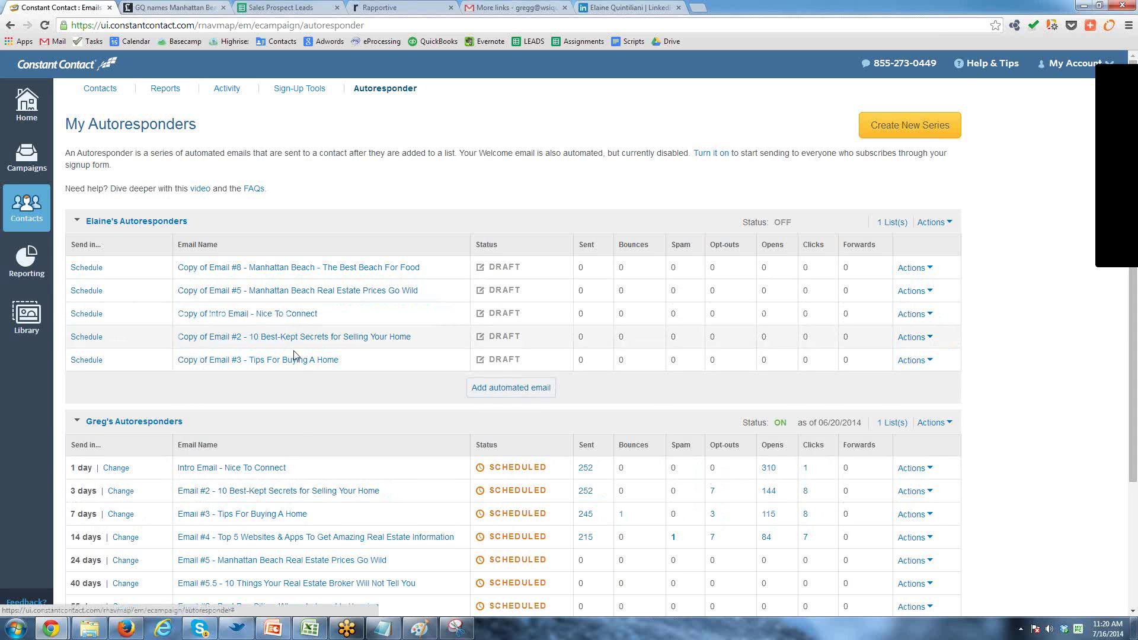
{"action": "scroll", "coordinate": [294, 355], "scroll_direction": "down", "scroll_amount": 2}
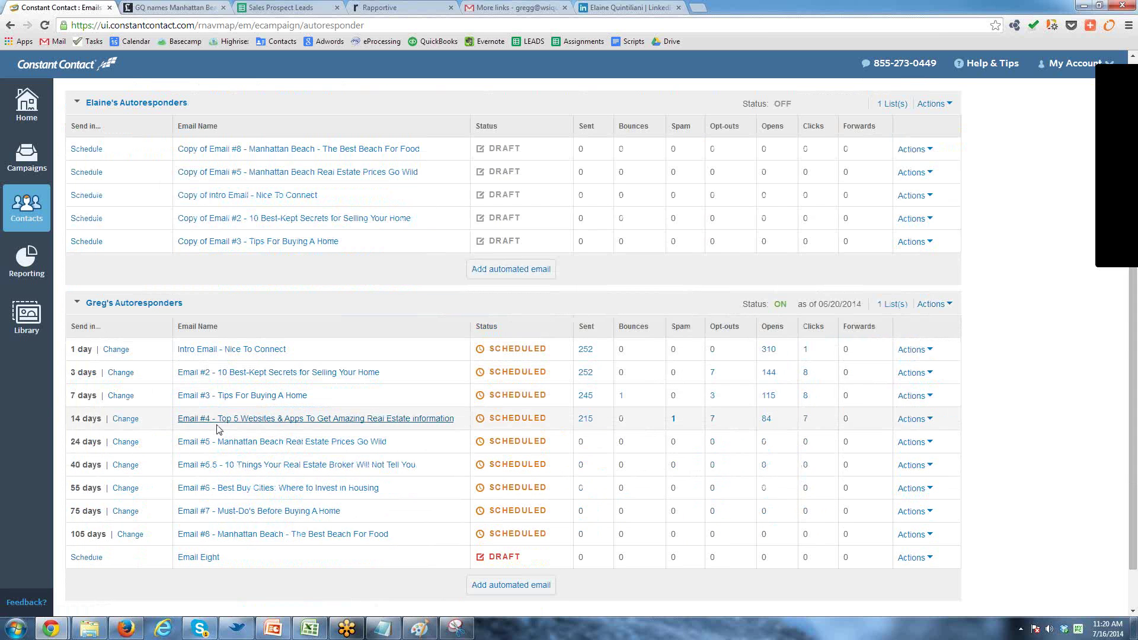
{"action": "scroll", "coordinate": [208, 427], "scroll_direction": "down", "scroll_amount": 1}
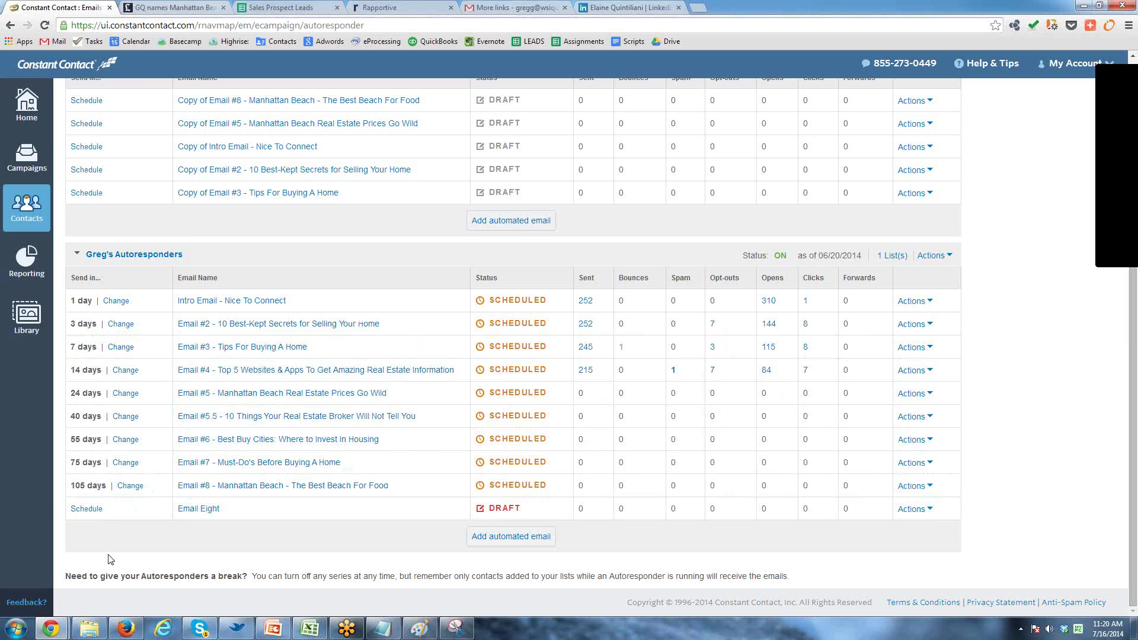
{"action": "scroll", "coordinate": [110, 559], "scroll_direction": "up", "scroll_amount": 2}
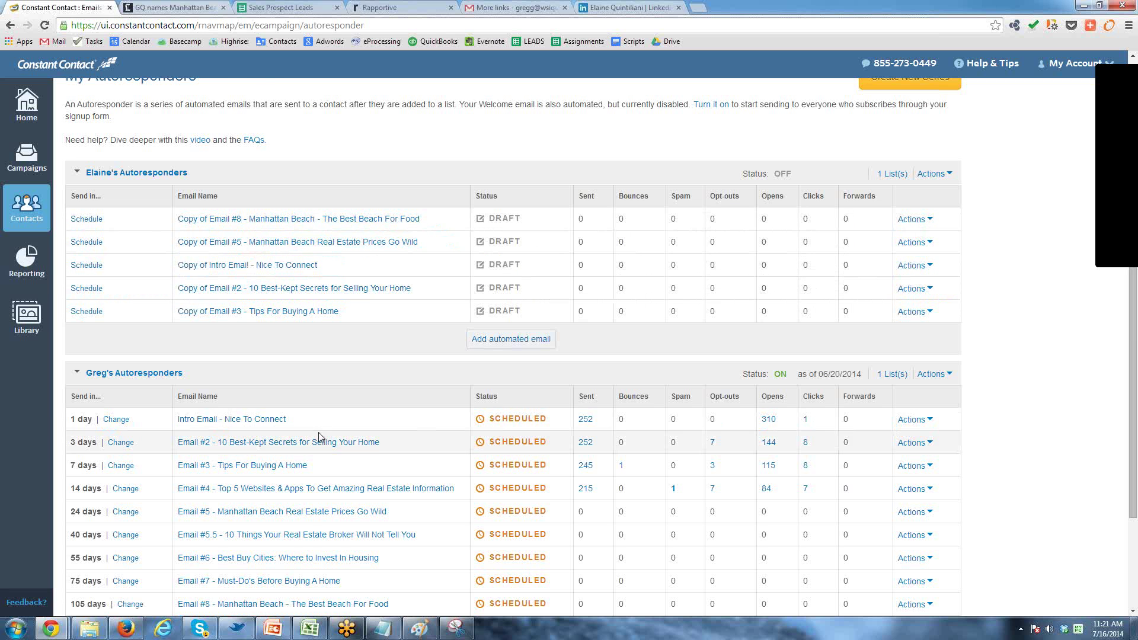
{"action": "scroll", "coordinate": [319, 437], "scroll_direction": "down", "scroll_amount": 1}
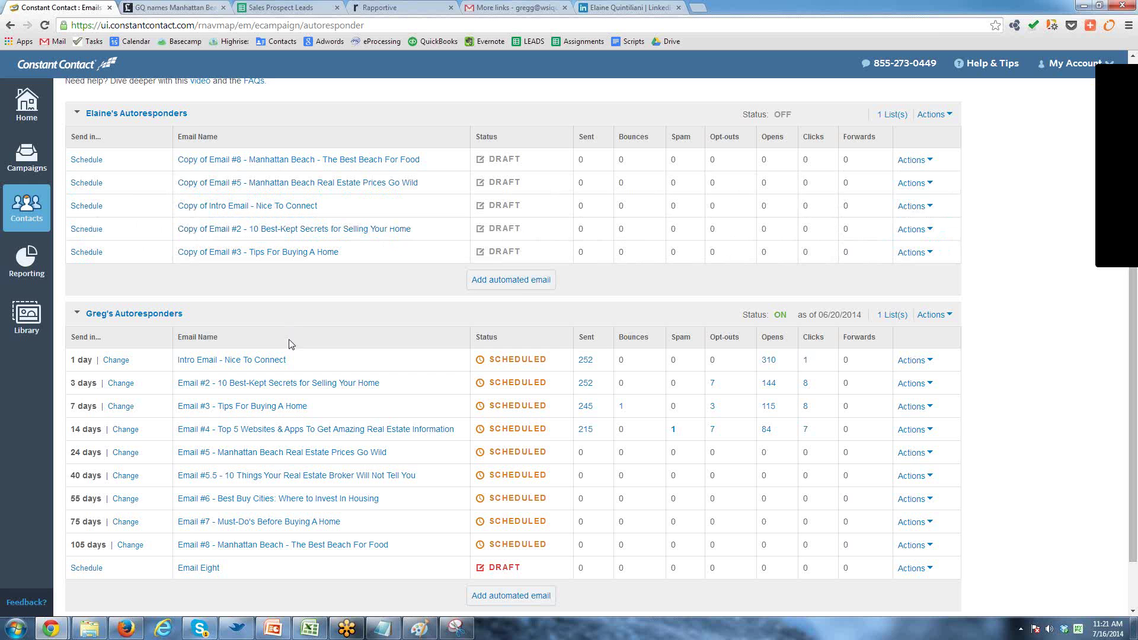
Look through the second agent's contacts in the Sales Prospect Leads spreadsheet.
{"action": "left_click", "coordinate": [261, 13]}
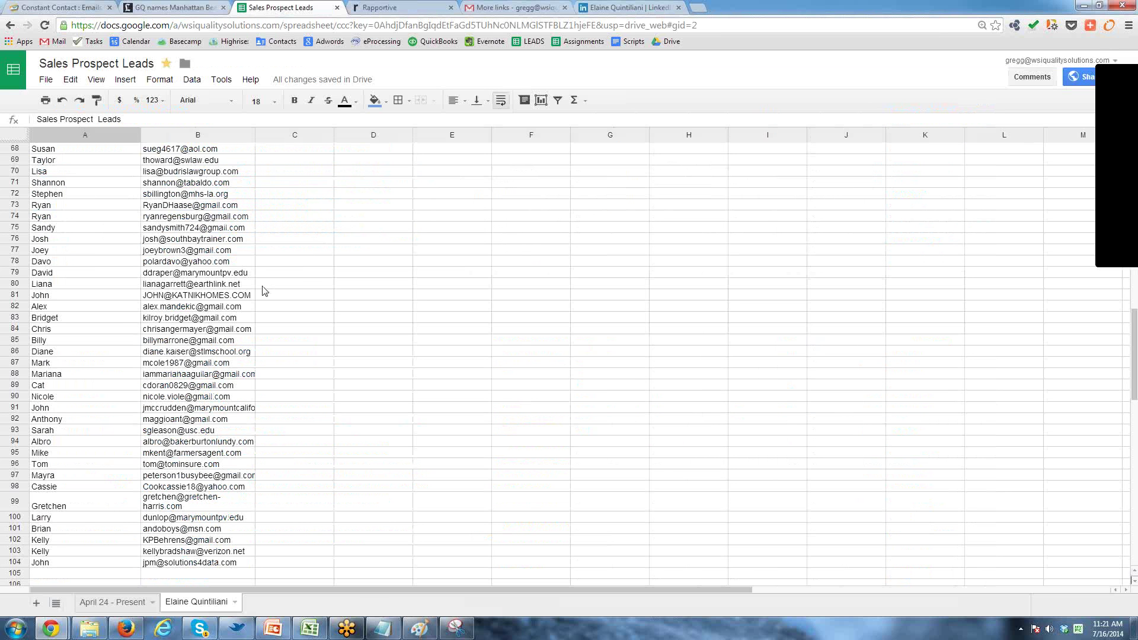
{"action": "scroll", "coordinate": [264, 290], "scroll_direction": "down", "scroll_amount": 5}
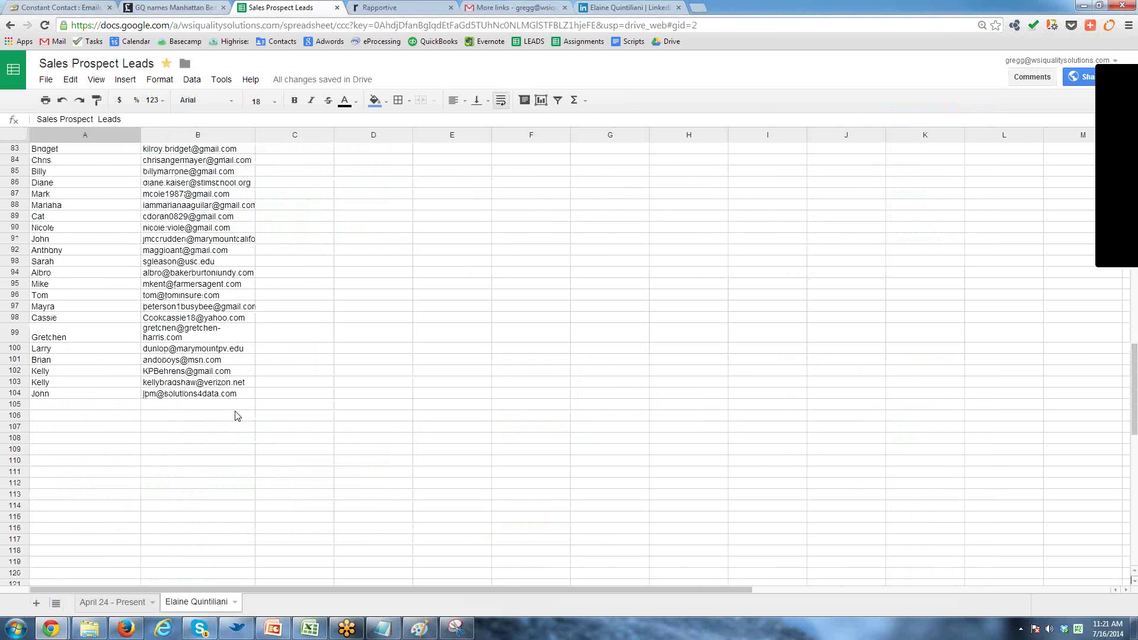
{"action": "scroll", "coordinate": [237, 416], "scroll_direction": "up", "scroll_amount": 6}
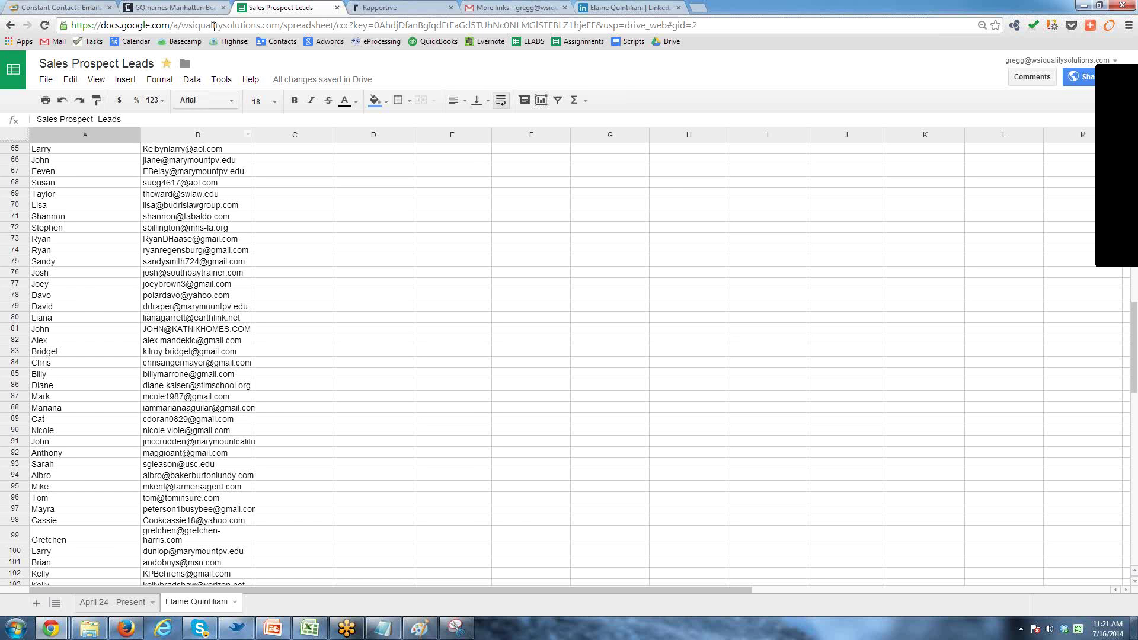
Return to Constant Contact, open the draft "Copy of Intro Email - Nice To Connect" and preview it.
{"action": "left_click", "coordinate": [83, 12]}
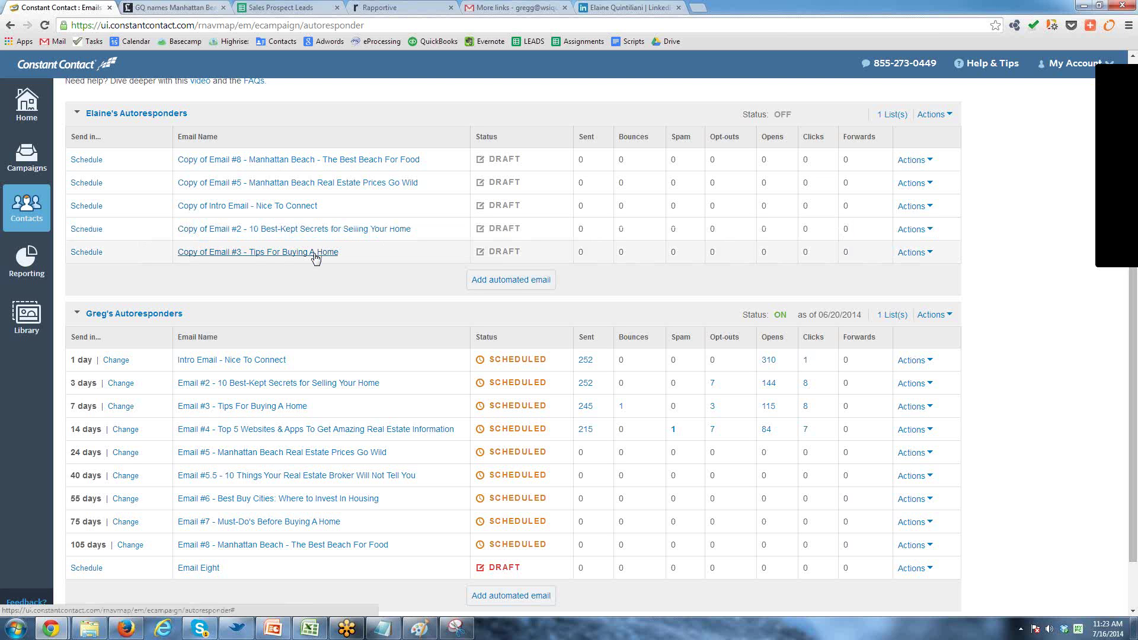
{"action": "left_click", "coordinate": [297, 208]}
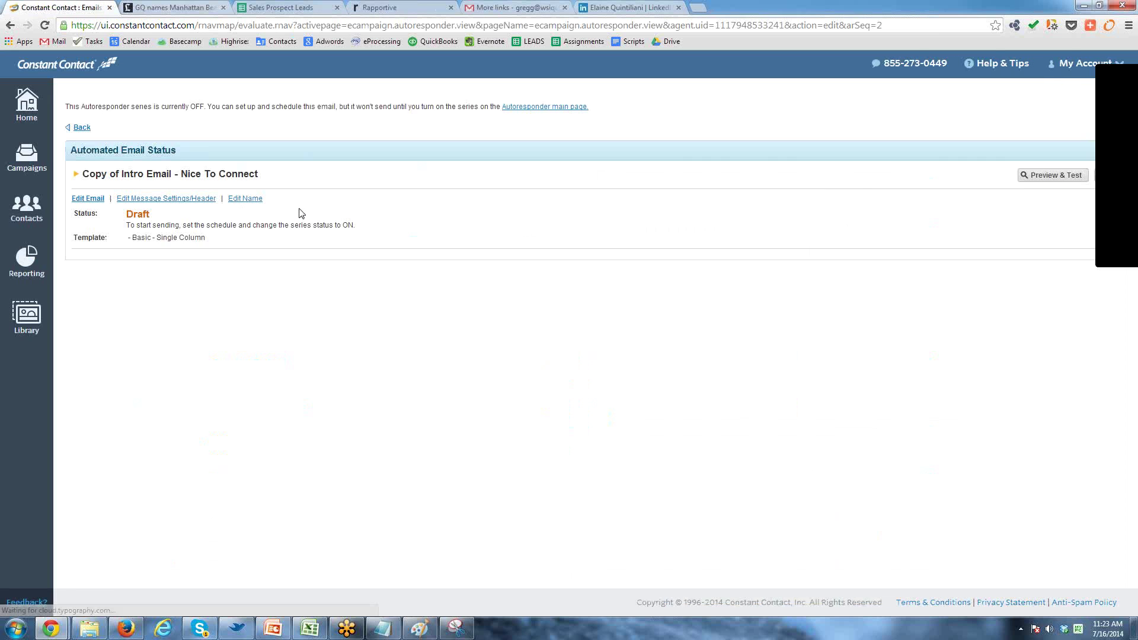
{"action": "left_click", "coordinate": [1055, 176]}
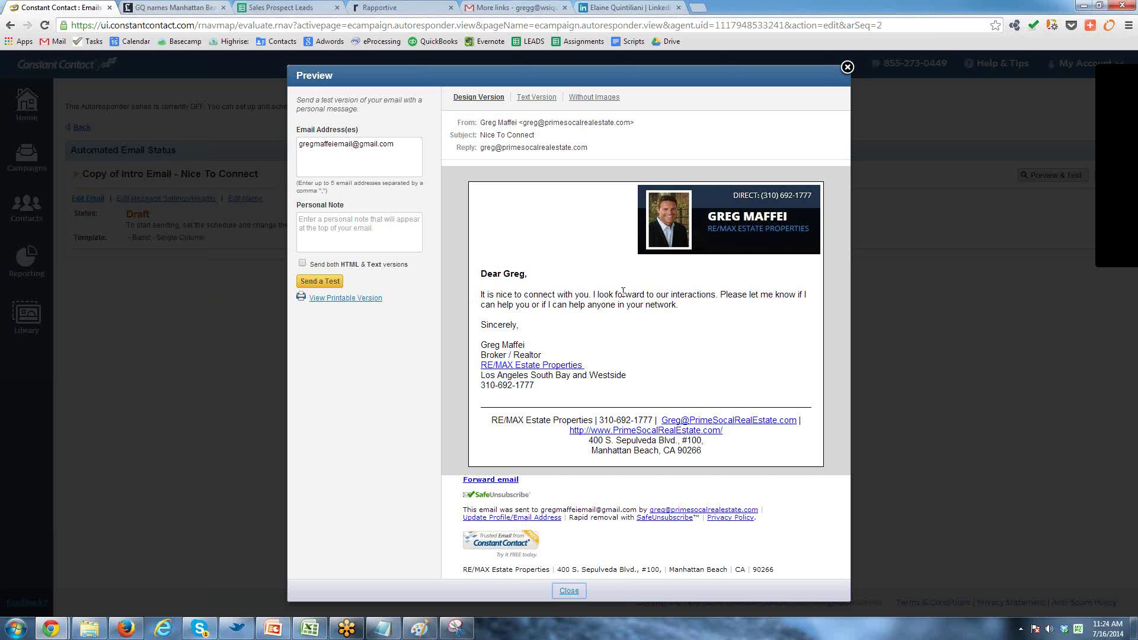
Highlight the body paragraph of the previewed "Nice To Connect" email and close the preview.
{"action": "left_click", "coordinate": [482, 293]}
{"action": "left_click_drag", "start_coordinate": [482, 293], "coordinate": [691, 307]}
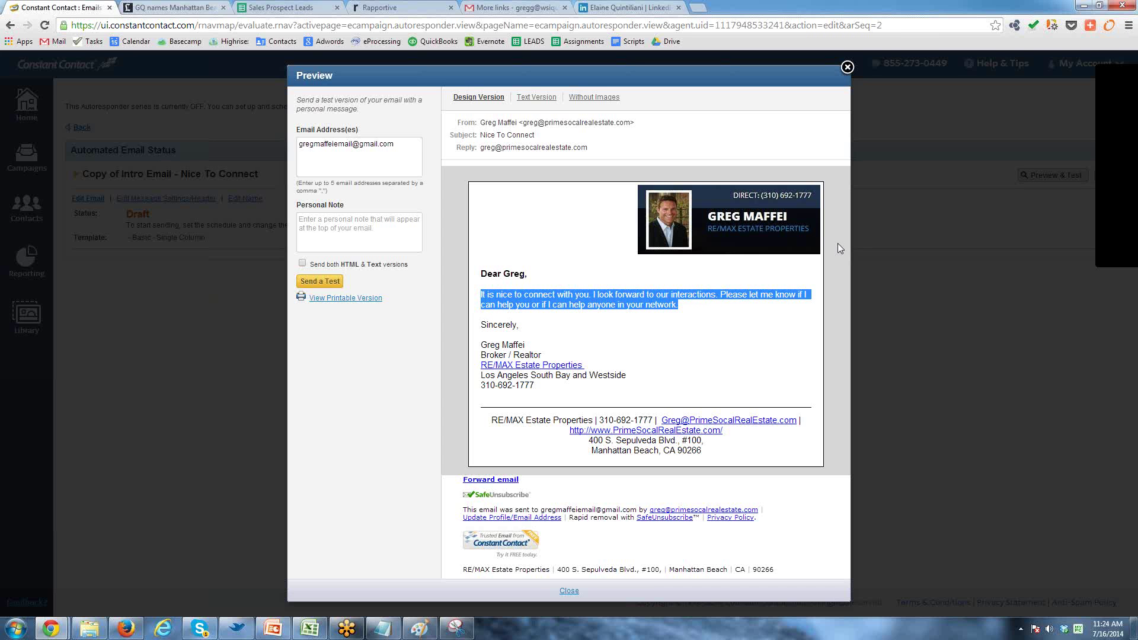
{"action": "left_click", "coordinate": [847, 68]}
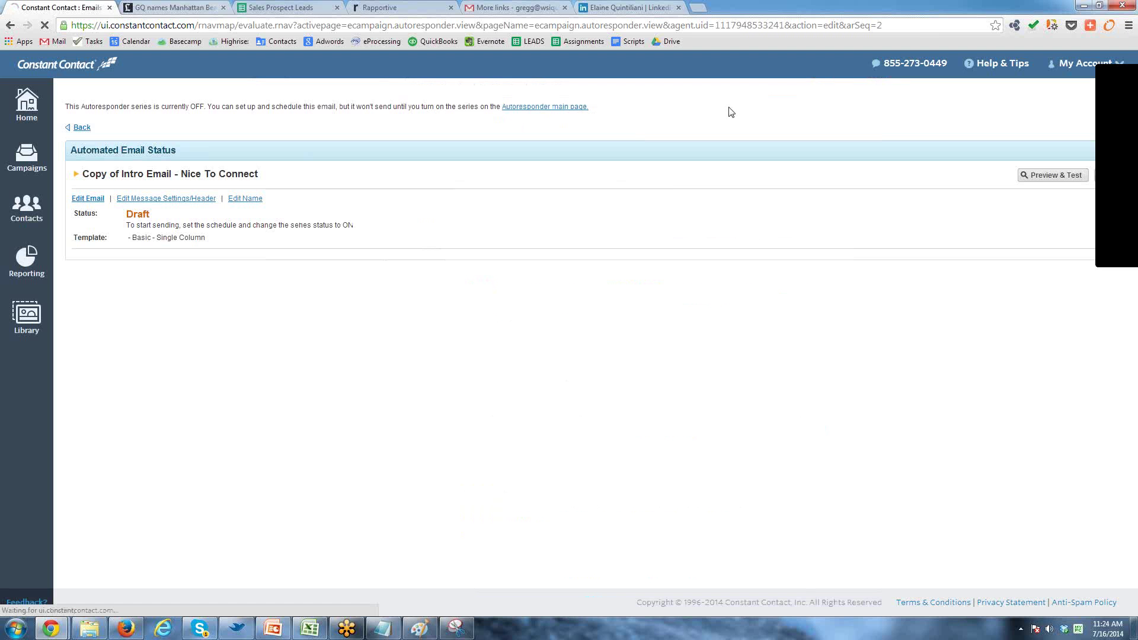
Go back to the My Autoresponders overview and compare the second agent's draft emails with the scheduled series below them.
{"action": "left_click", "coordinate": [80, 129]}
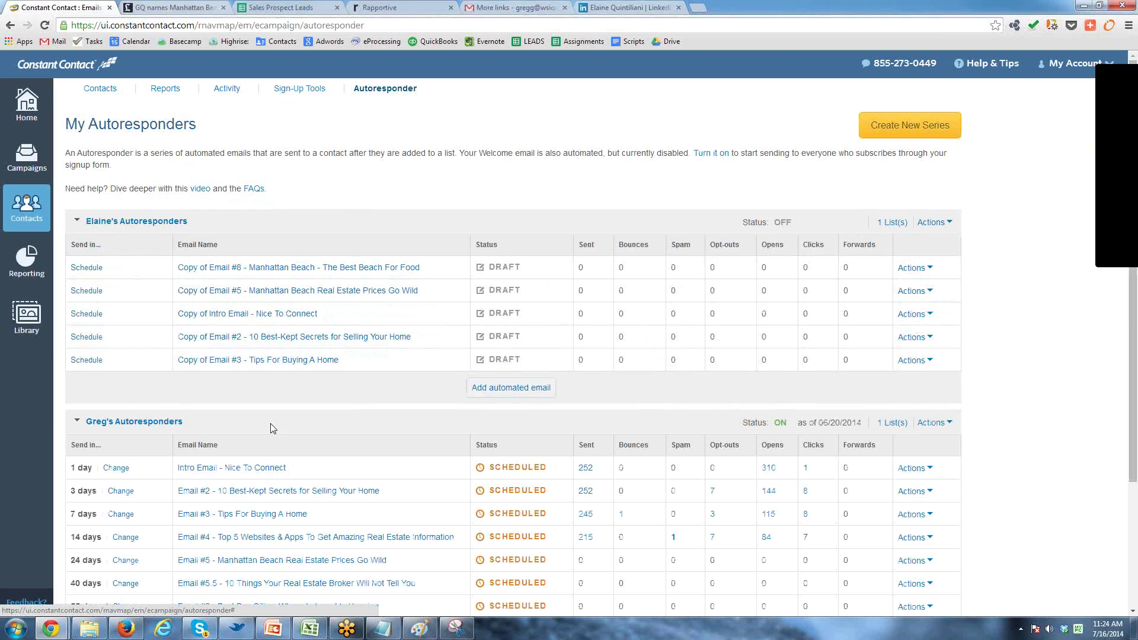
{"action": "scroll", "coordinate": [268, 471], "scroll_direction": "down", "scroll_amount": 2}
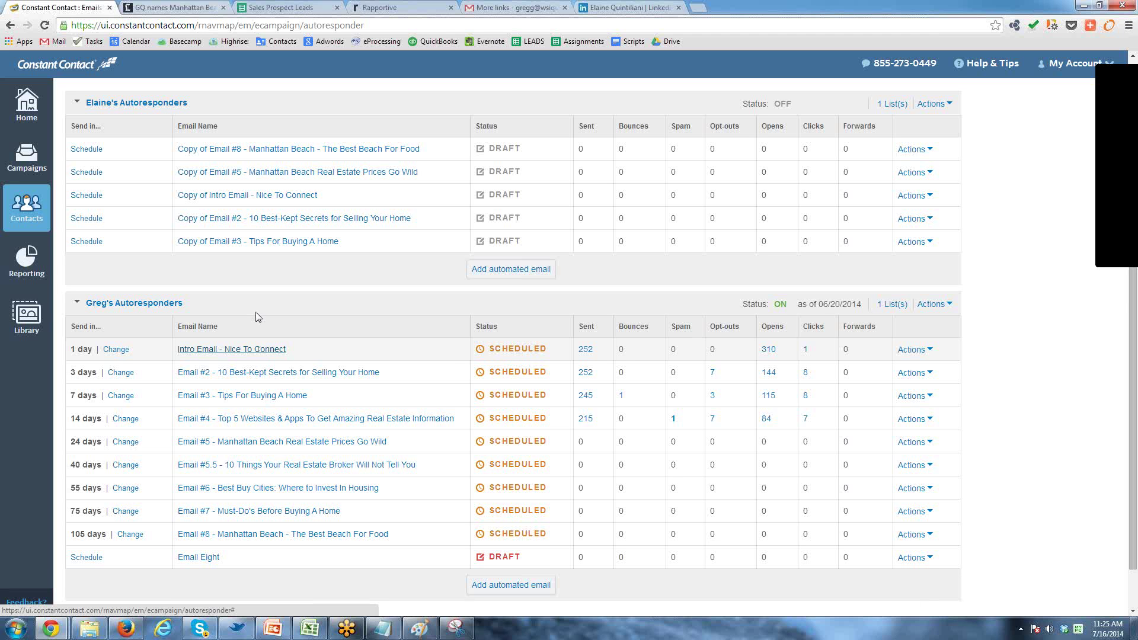
{"action": "scroll", "coordinate": [260, 359], "scroll_direction": "down", "scroll_amount": 1}
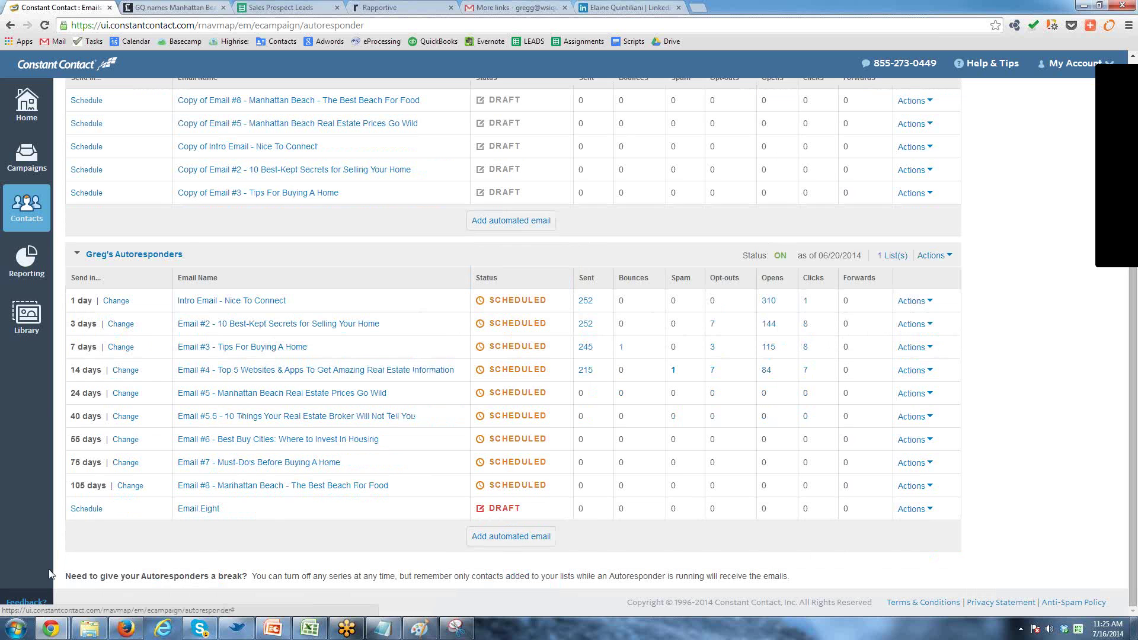
{"action": "scroll", "coordinate": [428, 544], "scroll_direction": "up", "scroll_amount": 1}
{"action": "scroll", "coordinate": [427, 545], "scroll_direction": "up", "scroll_amount": 2}
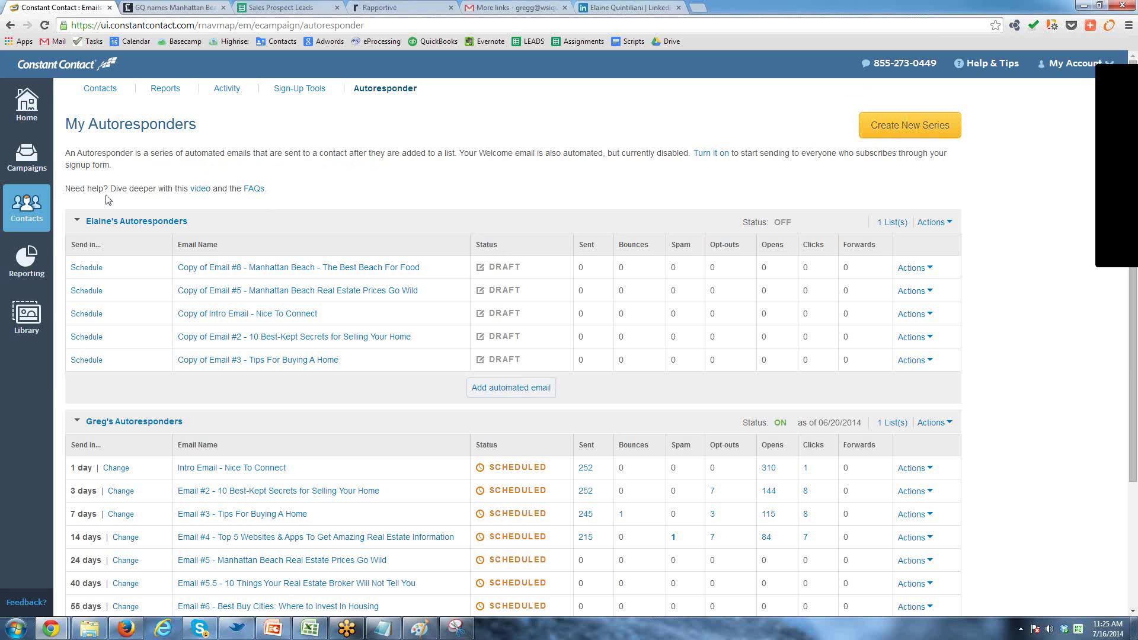
Highlight the active contacts total in Contact Management and return to the autoresponder overview.
{"action": "left_click", "coordinate": [25, 205]}
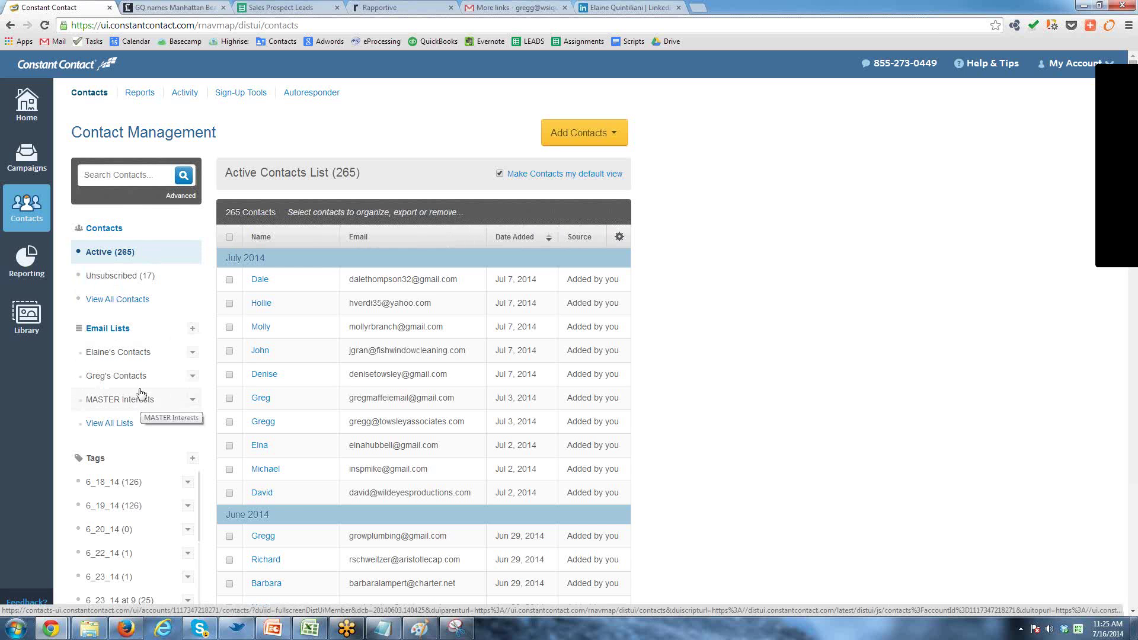
{"action": "left_click_drag", "start_coordinate": [358, 172], "coordinate": [339, 174]}
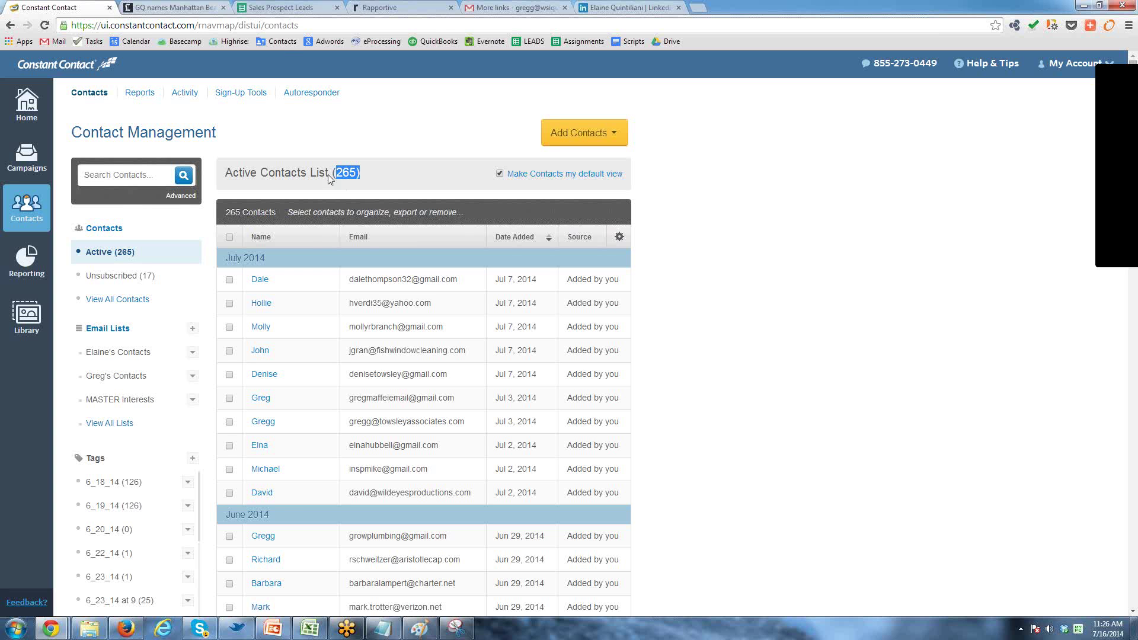
{"action": "left_click", "coordinate": [305, 93]}
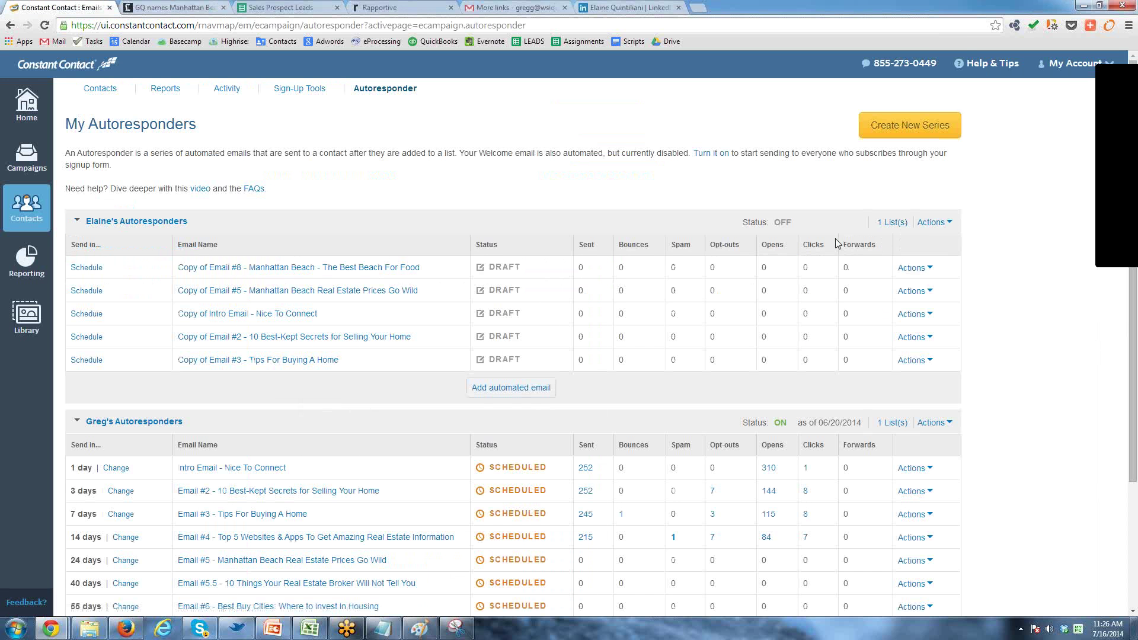
Switch to the Sales Prospect Leads spreadsheet and look through the second agent's list of first names and email addresses.
{"action": "left_click", "coordinate": [278, 8]}
{"action": "scroll", "coordinate": [266, 297], "scroll_direction": "down", "scroll_amount": 3}
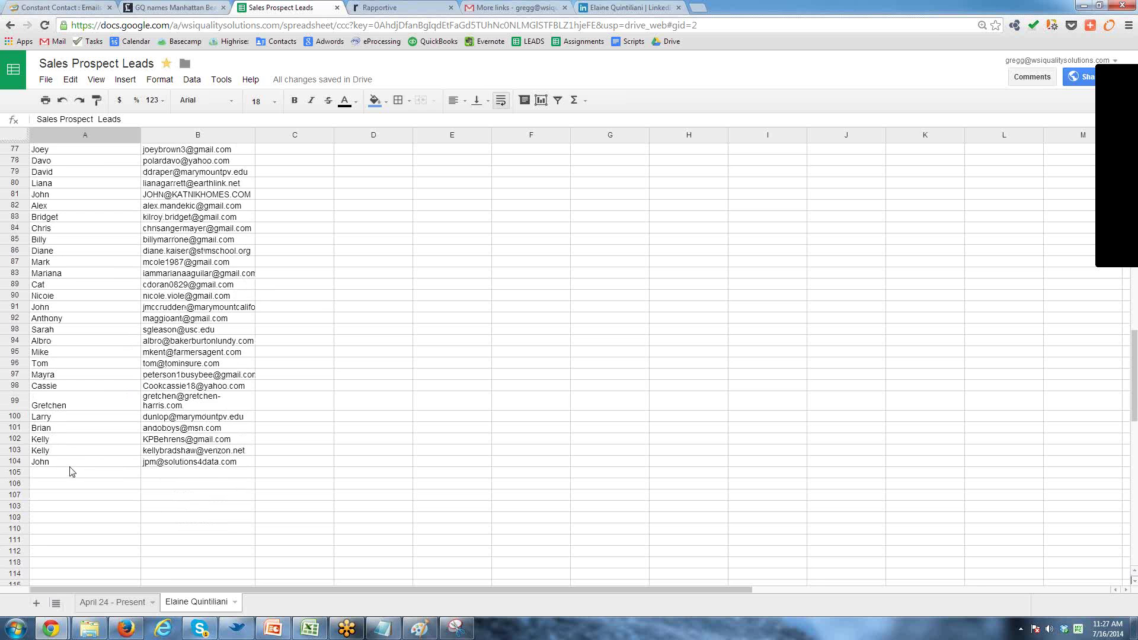
{"action": "scroll", "coordinate": [70, 471], "scroll_direction": "up", "scroll_amount": 15}
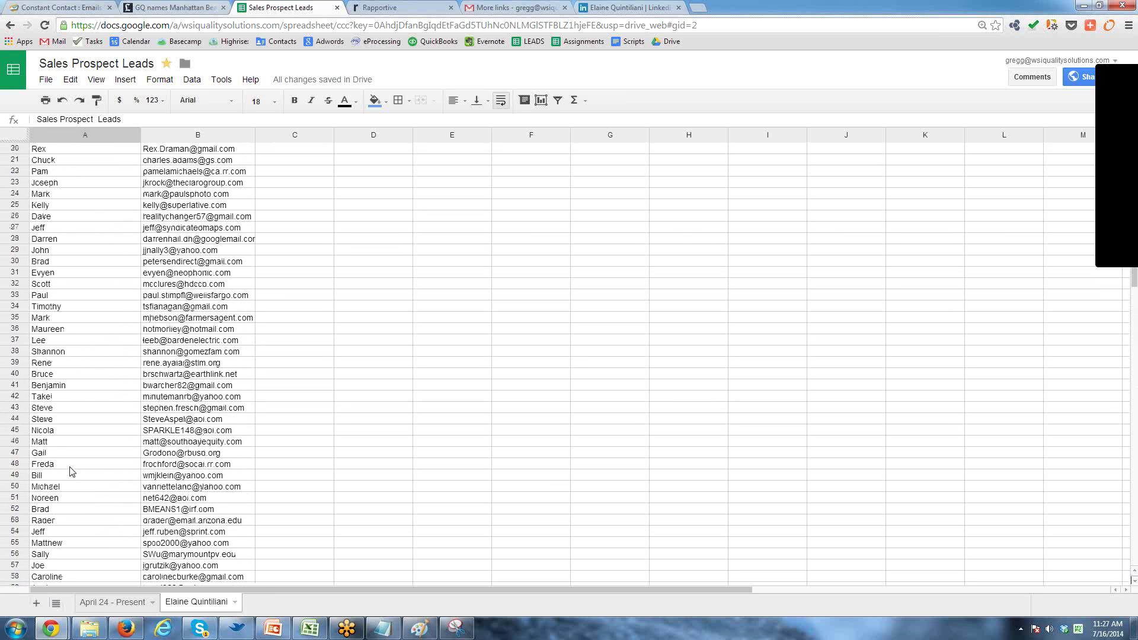
{"action": "scroll", "coordinate": [70, 471], "scroll_direction": "up", "scroll_amount": 7}
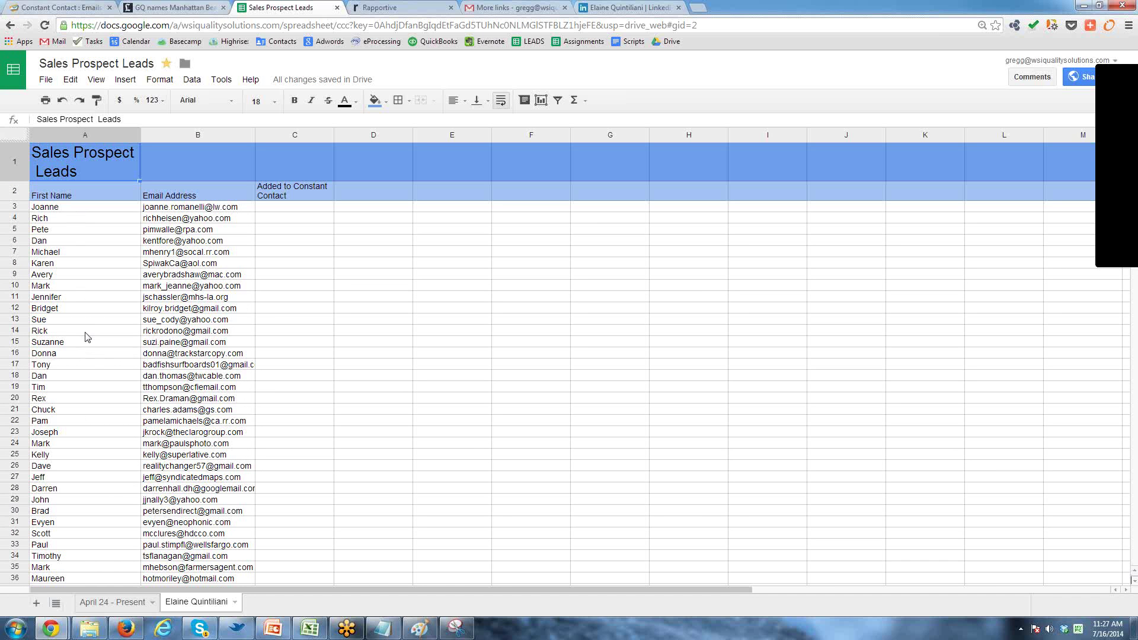
{"action": "scroll", "coordinate": [86, 392], "scroll_direction": "down", "scroll_amount": 11}
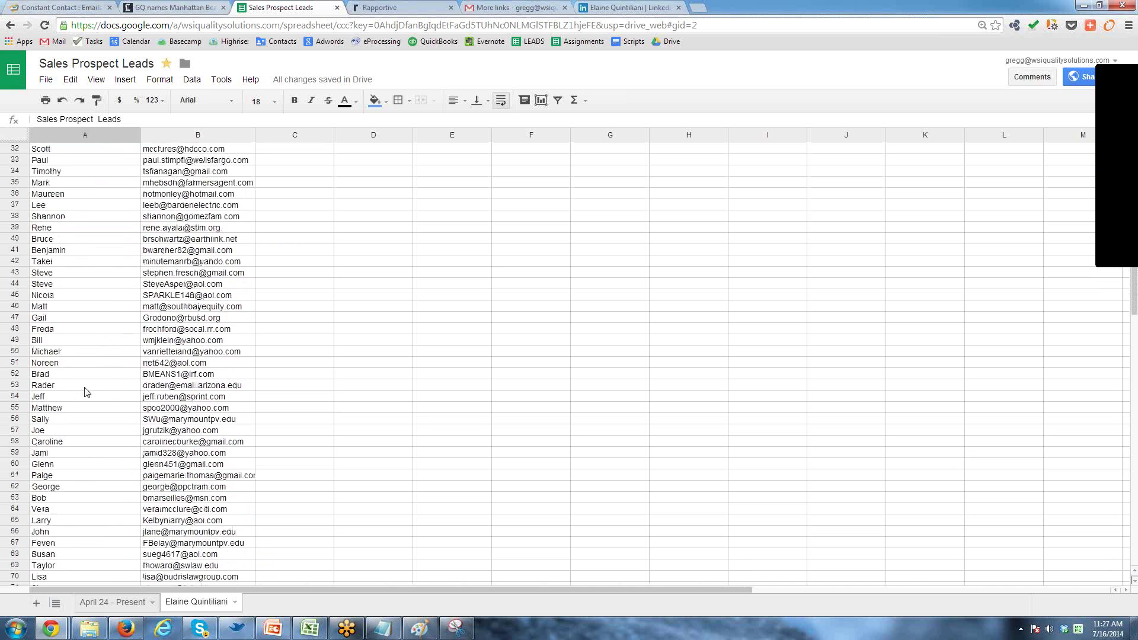
{"action": "scroll", "coordinate": [86, 392], "scroll_direction": "up", "scroll_amount": 11}
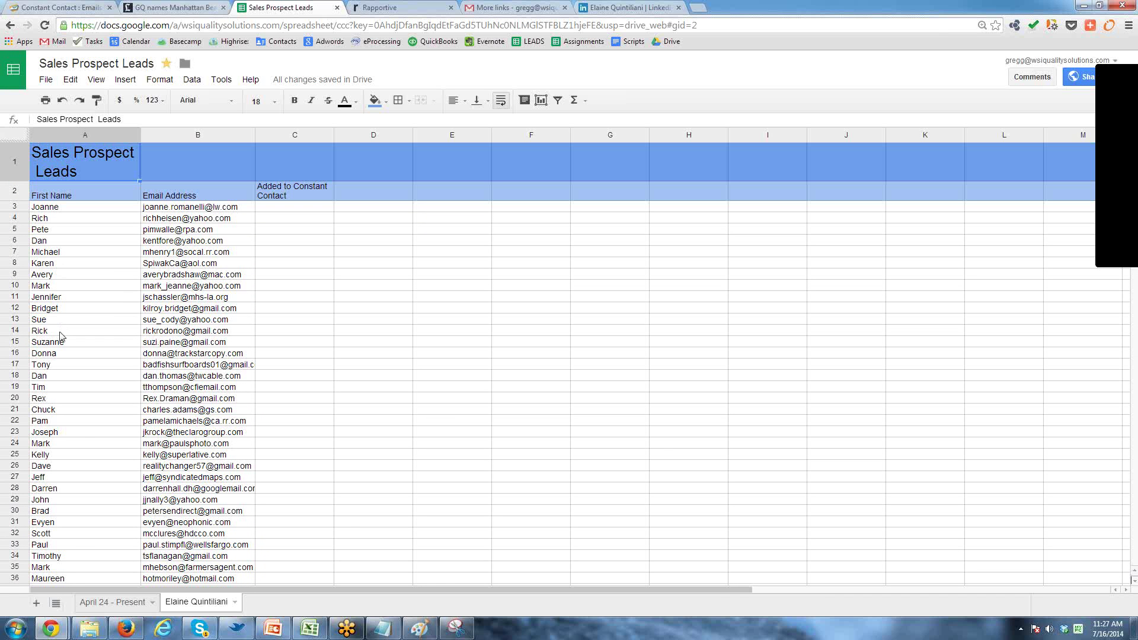
{"action": "scroll", "coordinate": [64, 452], "scroll_direction": "down", "scroll_amount": 1}
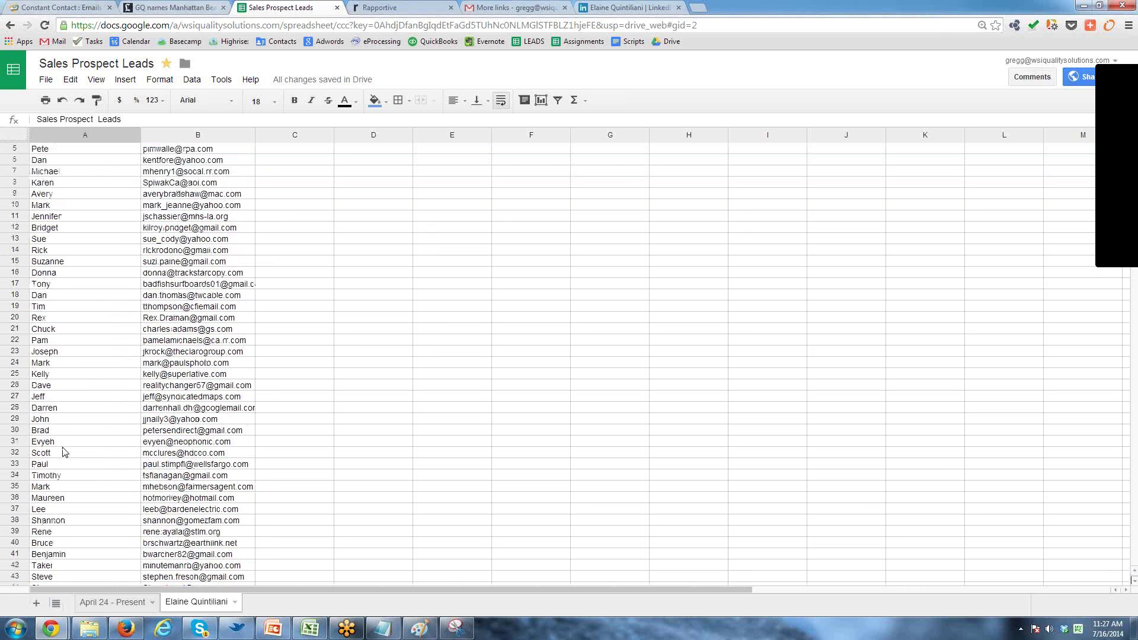
{"action": "scroll", "coordinate": [65, 452], "scroll_direction": "up", "scroll_amount": 1}
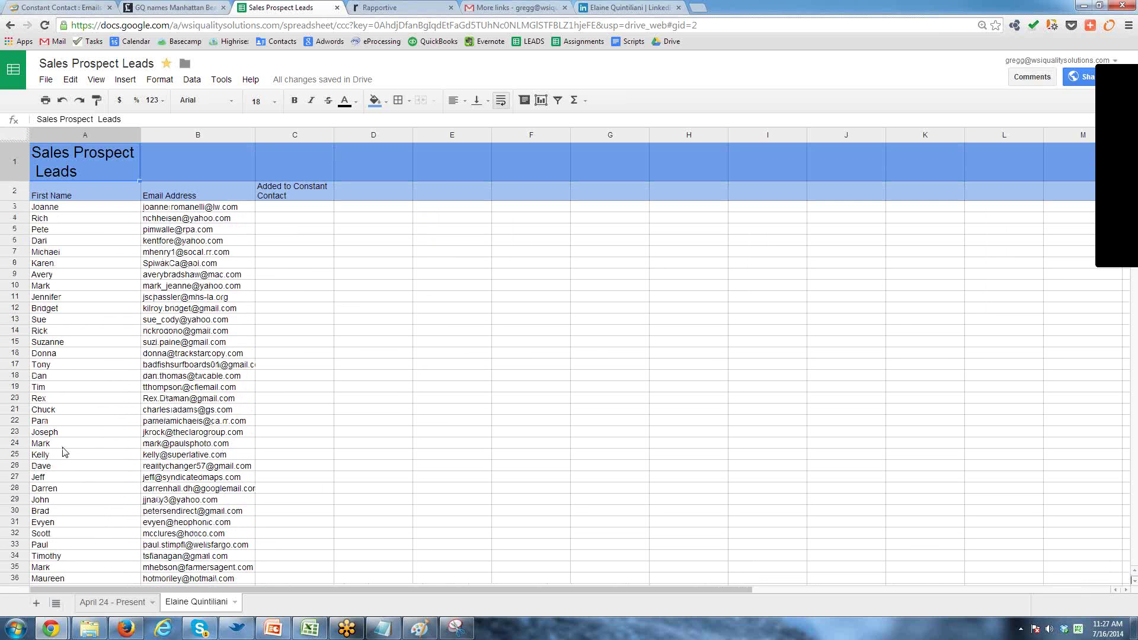
Switch to Gmail, return from the open conversation to the inbox, and close the Rapportive browser page.
{"action": "left_click", "coordinate": [511, 8]}
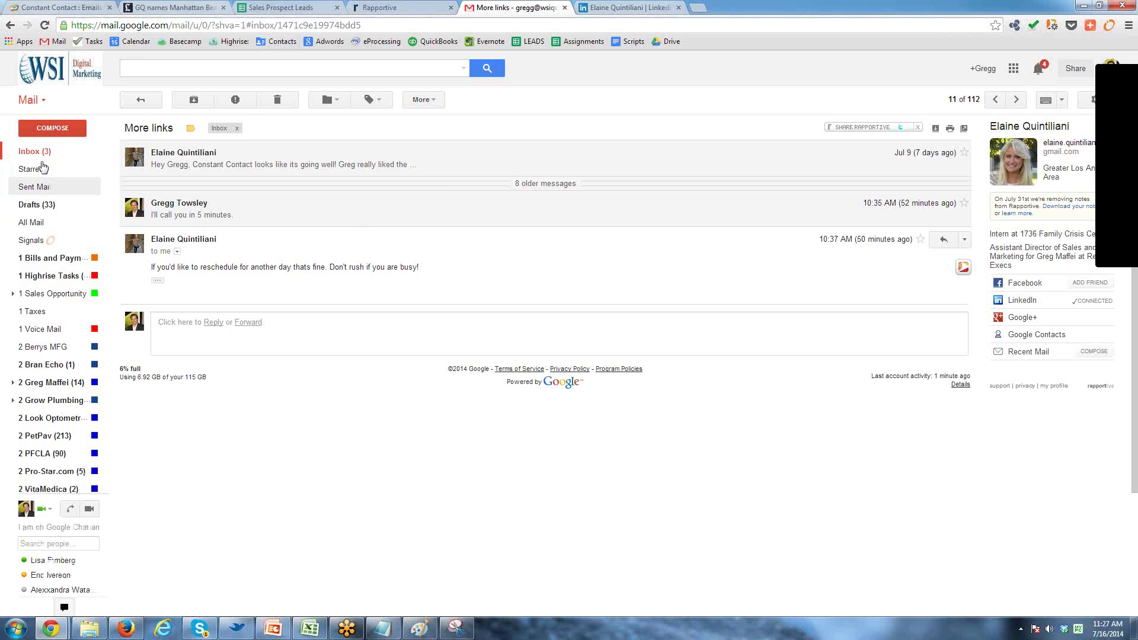
{"action": "left_click", "coordinate": [31, 155]}
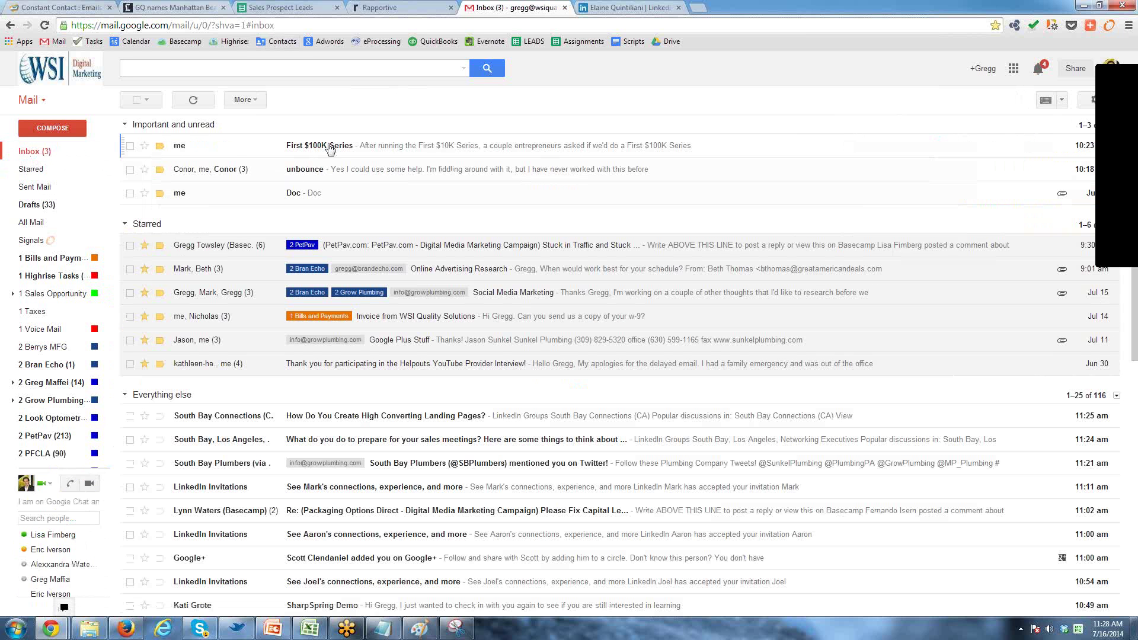
{"action": "left_click", "coordinate": [406, 8]}
{"action": "left_click", "coordinate": [450, 8]}
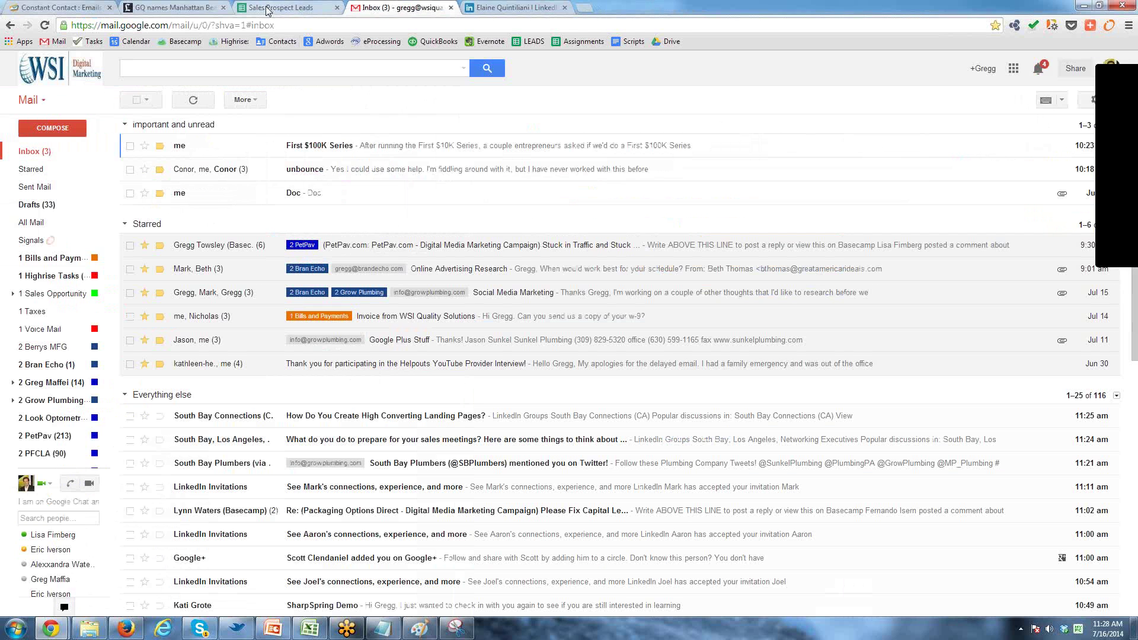
Return to the Sales Prospect Leads spreadsheet, open the "April 24 - Present" sheet and select the empty cell A319 below the list.
{"action": "left_click", "coordinate": [268, 8]}
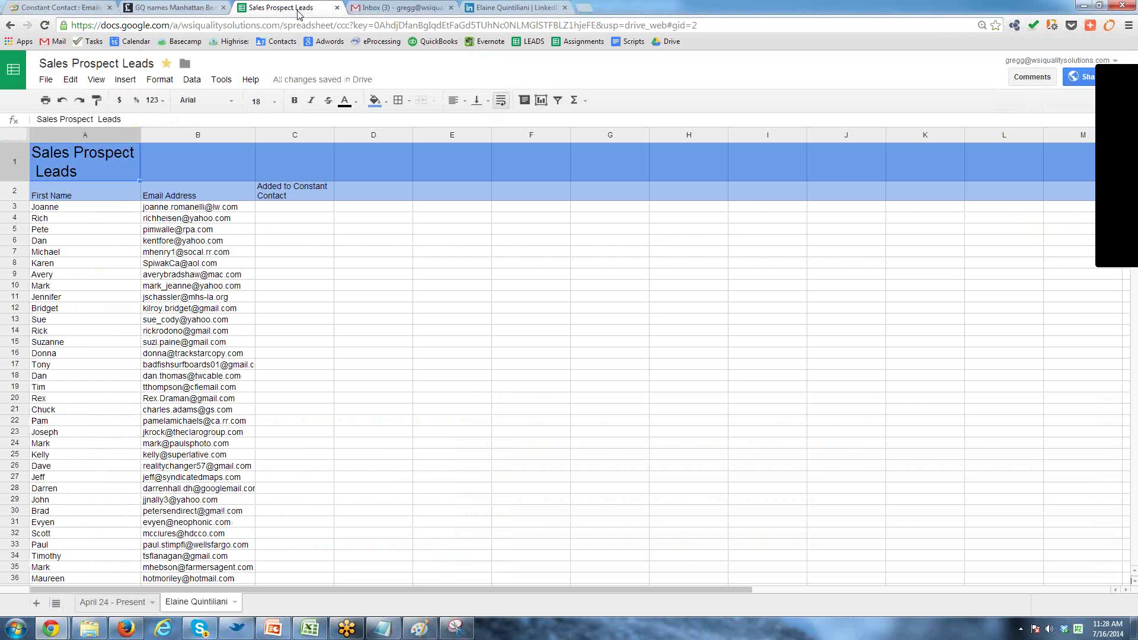
{"action": "left_click", "coordinate": [111, 602]}
{"action": "left_click", "coordinate": [95, 454]}
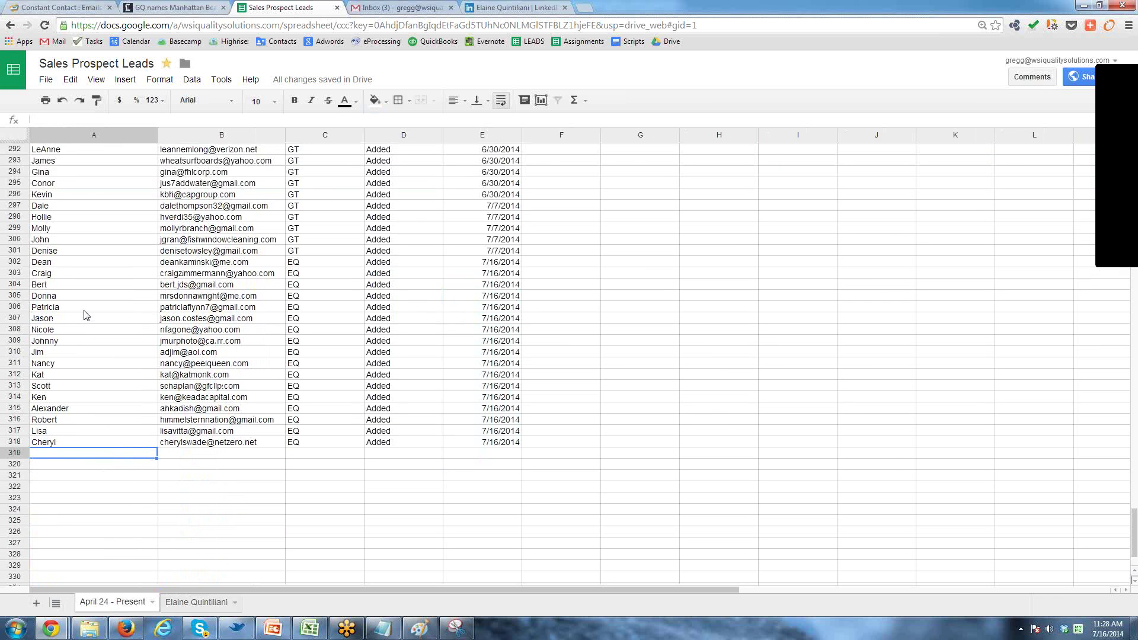
Switch to the Los Angeles Times article on GQ naming Manhattan Beach and look through it down to the restaurant listings.
{"action": "left_click", "coordinate": [160, 8]}
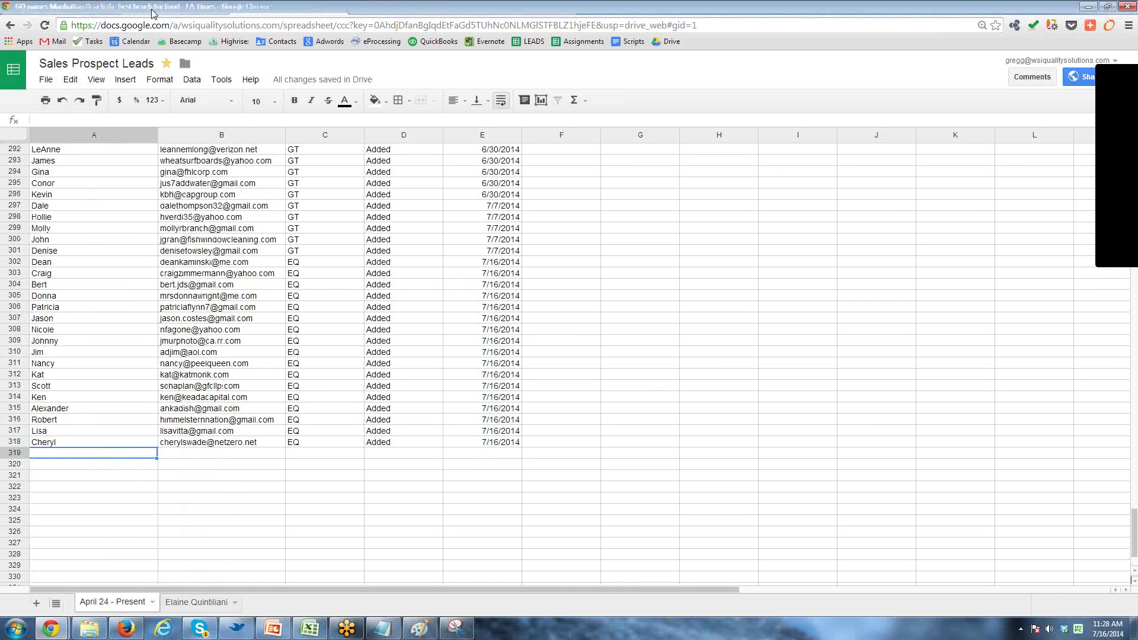
{"action": "scroll", "coordinate": [417, 322], "scroll_direction": "down", "scroll_amount": 10}
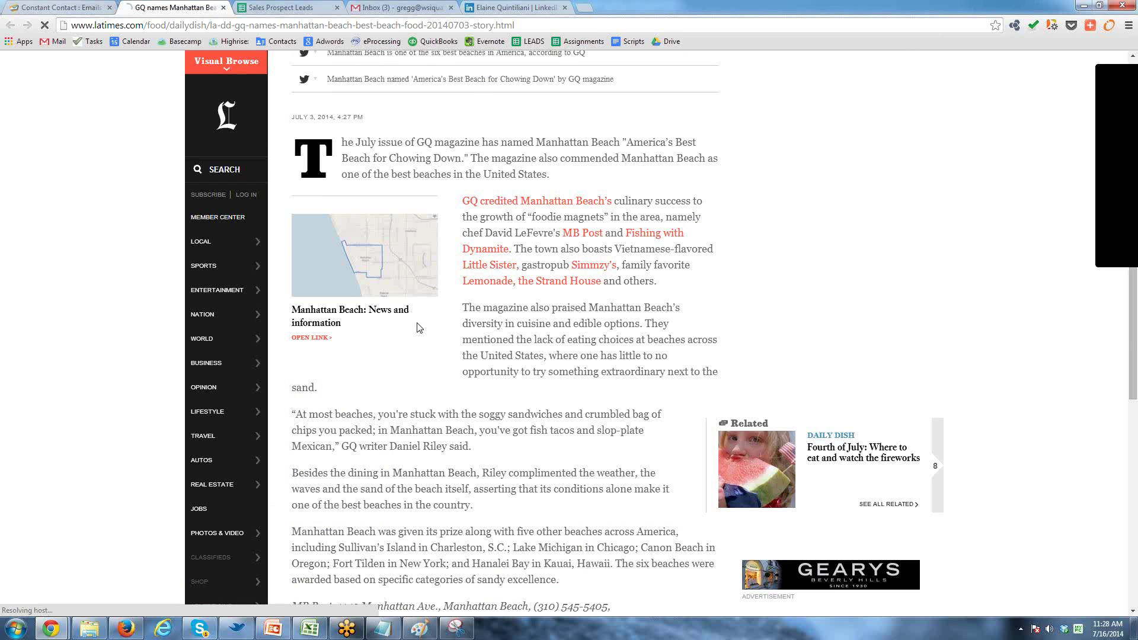
{"action": "scroll", "coordinate": [502, 331], "scroll_direction": "down", "scroll_amount": 6}
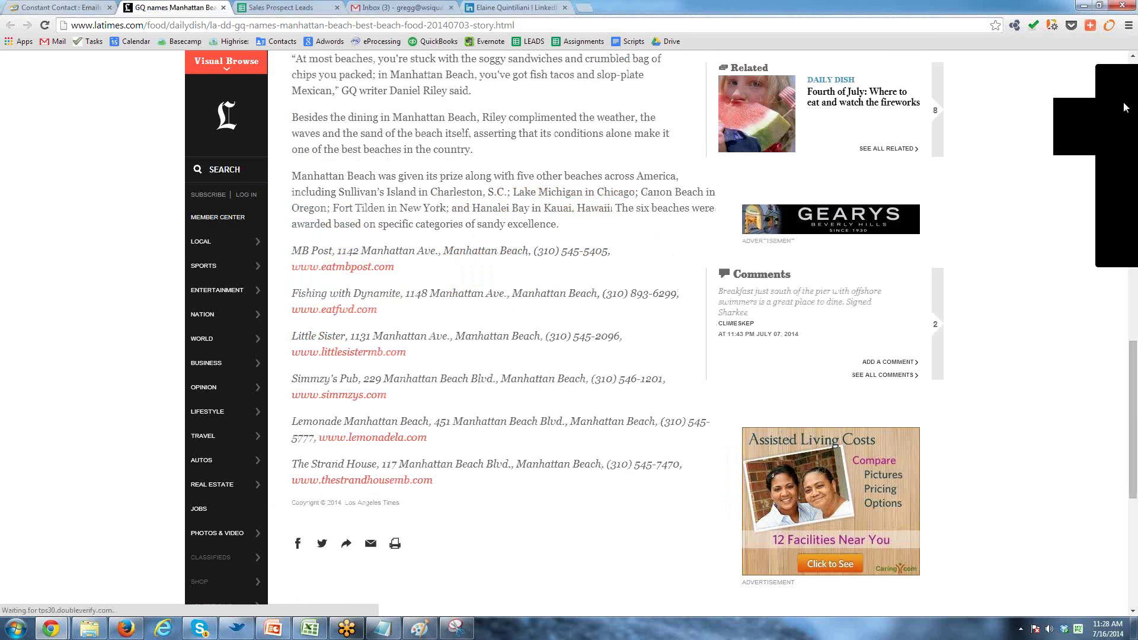